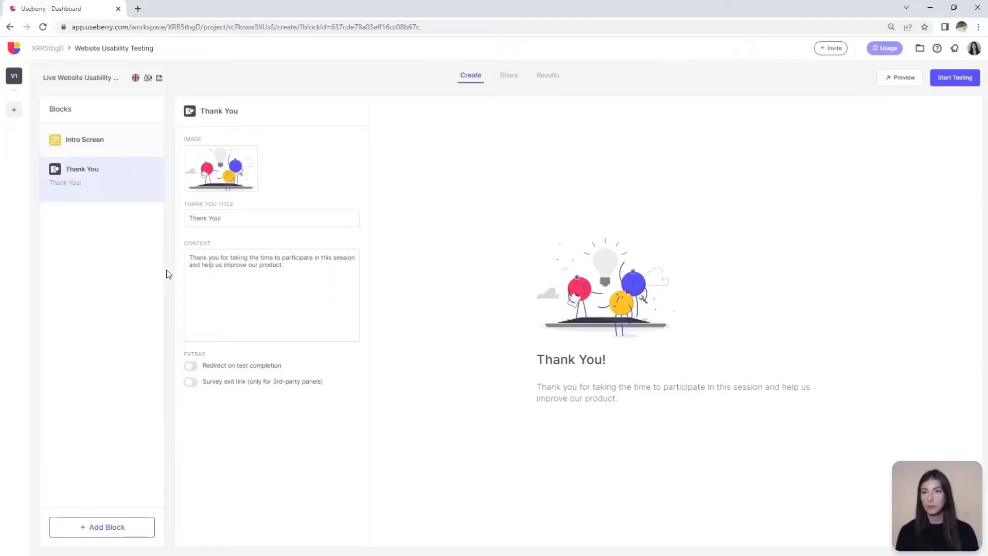
Try enabling Video Shoots in the version settings, turn it back off and leave the settings
left_click(96, 79)
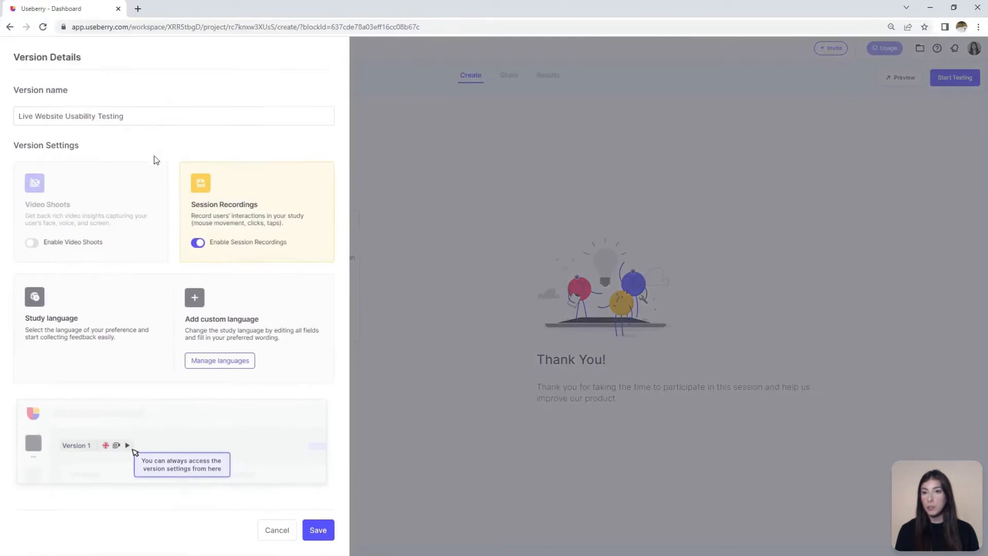
left_click(36, 244)
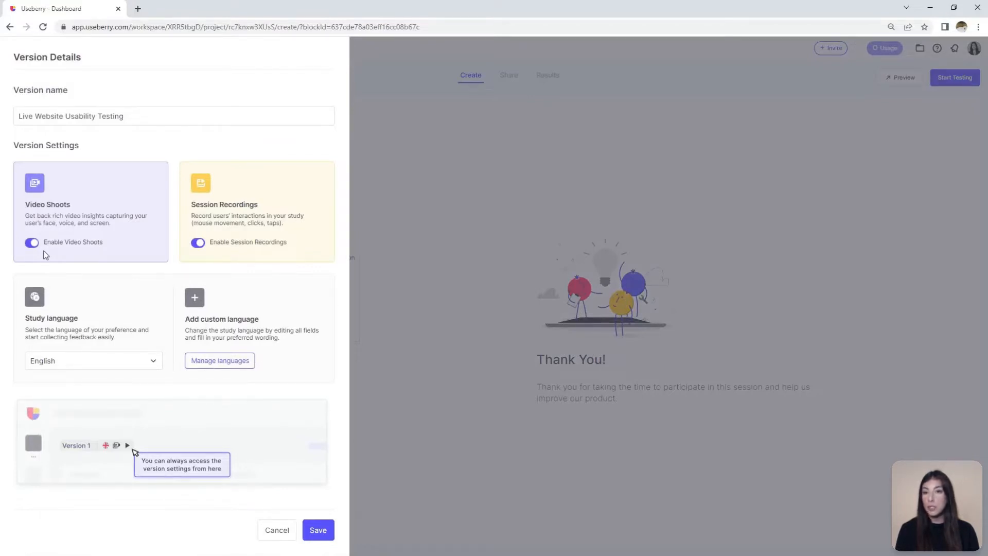
left_click(32, 242)
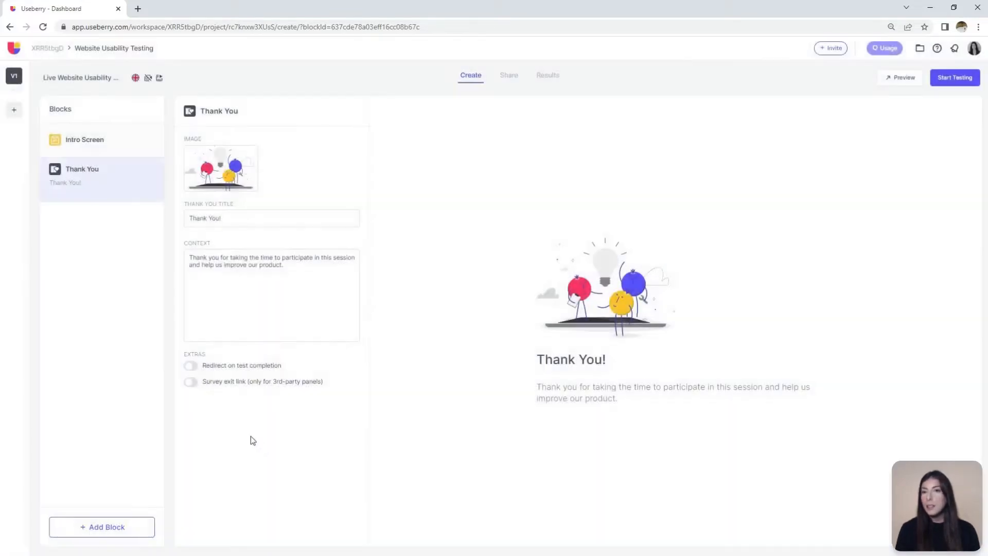
Browse the available block types and review the Intro Screen and Thank You blocks
left_click(127, 525)
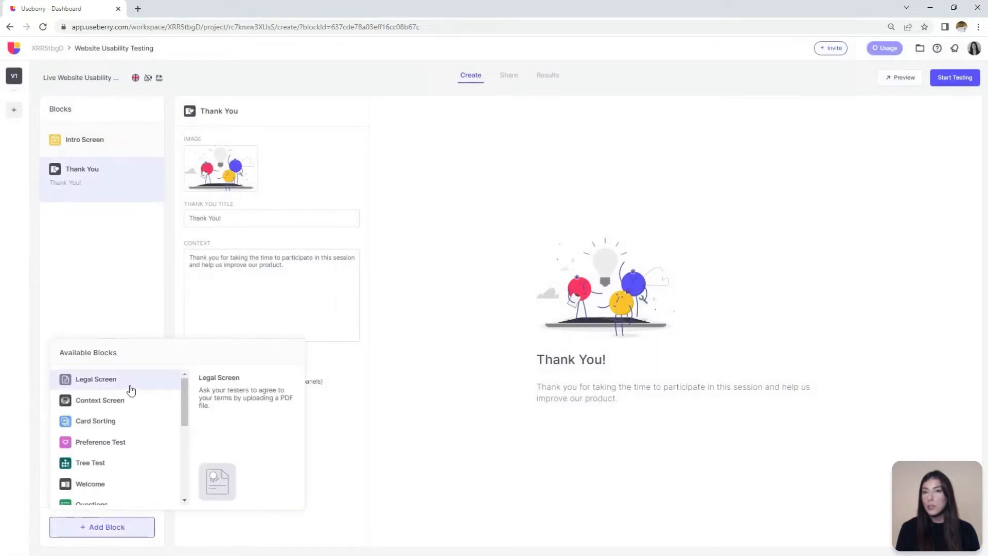
scroll(131, 392, "down", 3)
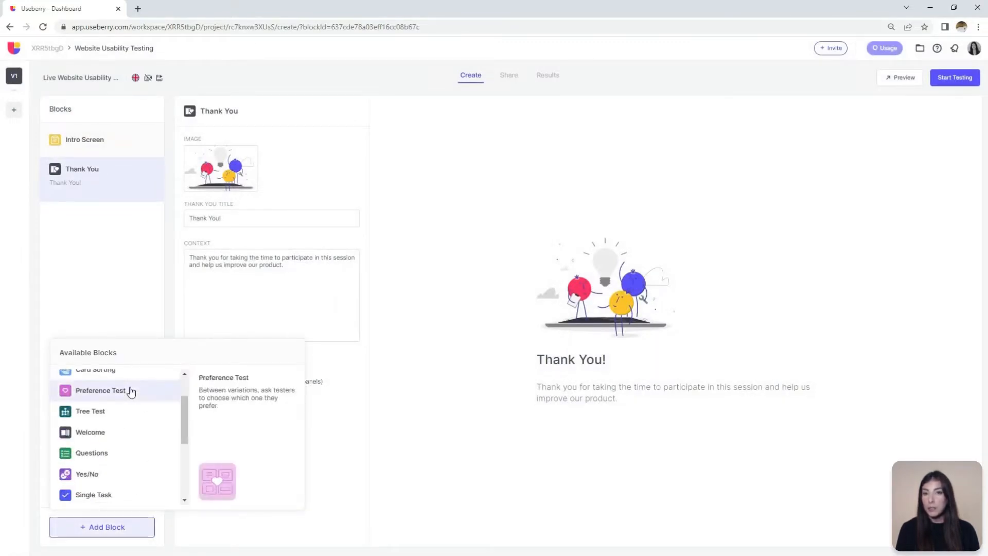
scroll(129, 405, "down", 2)
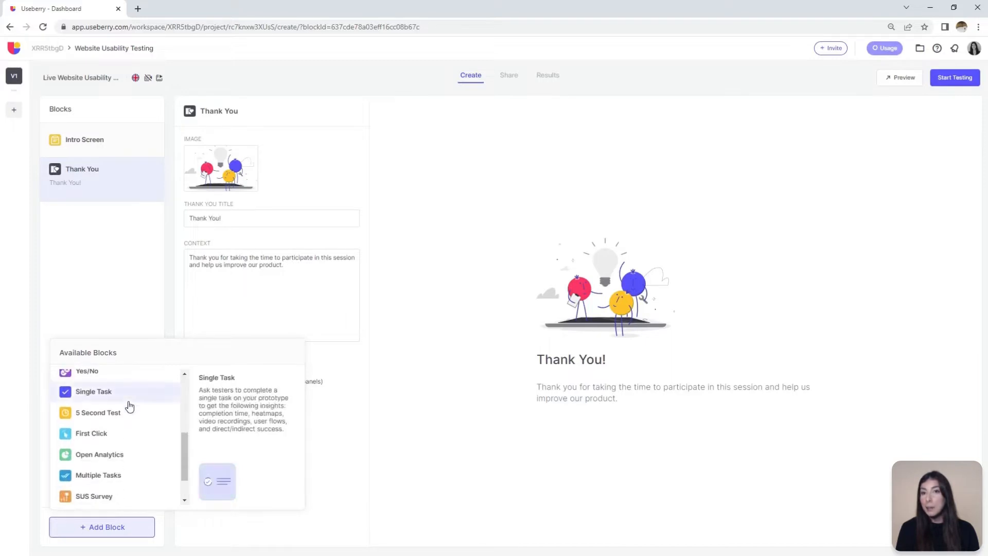
scroll(128, 420, "down", 2)
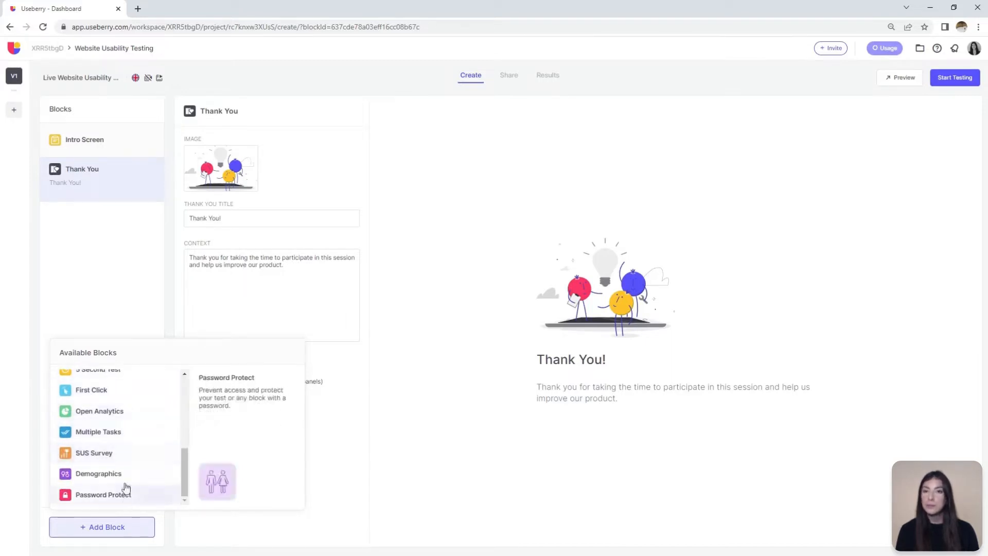
left_click(116, 304)
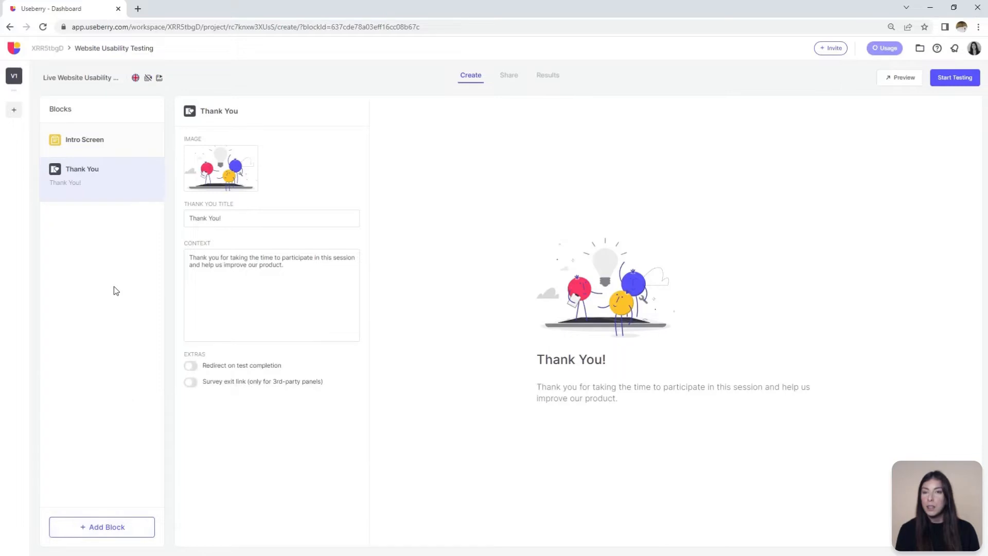
left_click(119, 150)
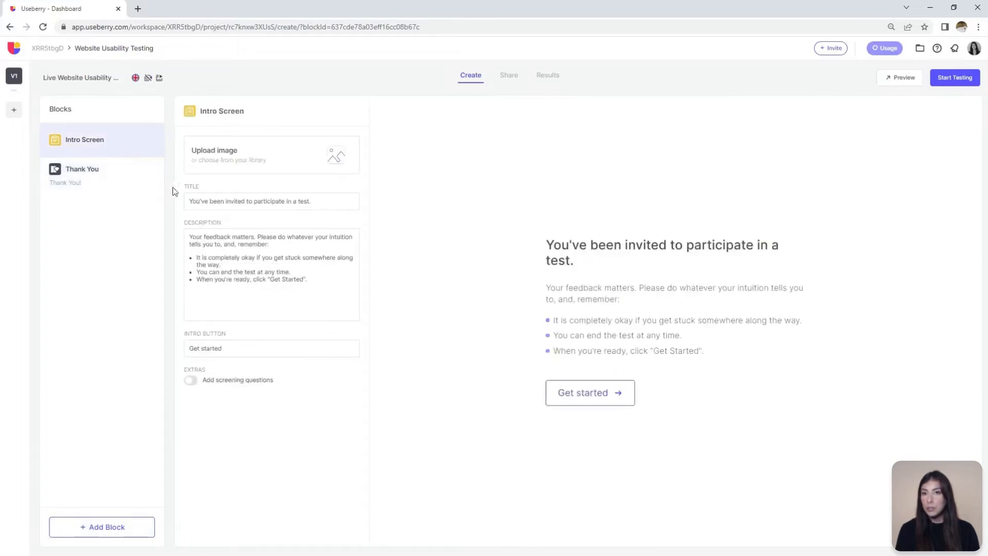
left_click(128, 174)
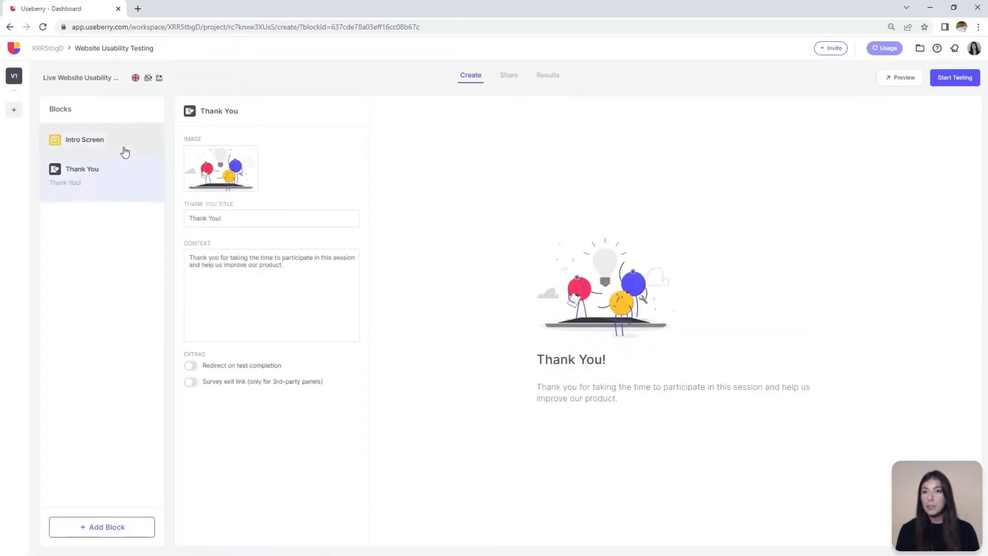
Add a Context Screen block and place it between the Intro Screen and Thank You blocks
left_click(105, 527)
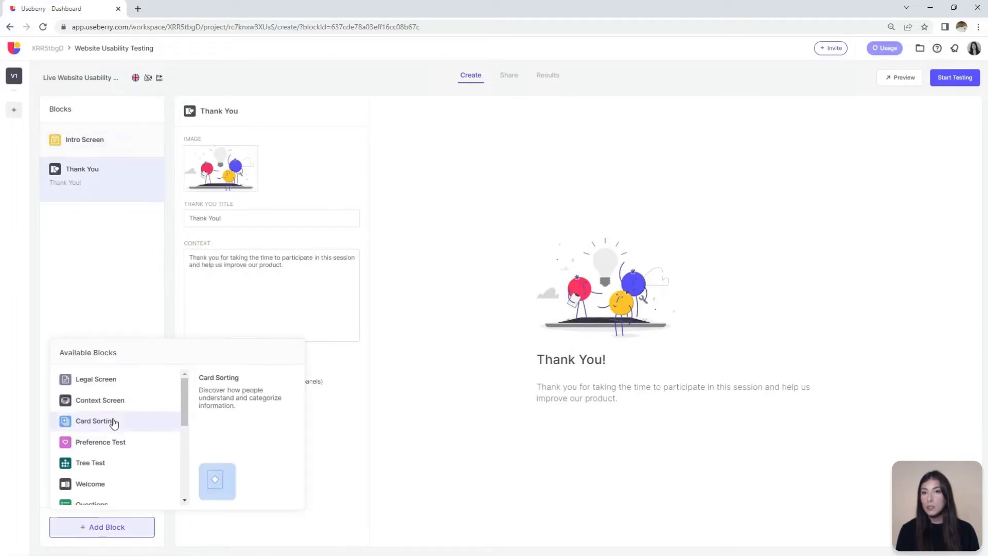
left_click(110, 404)
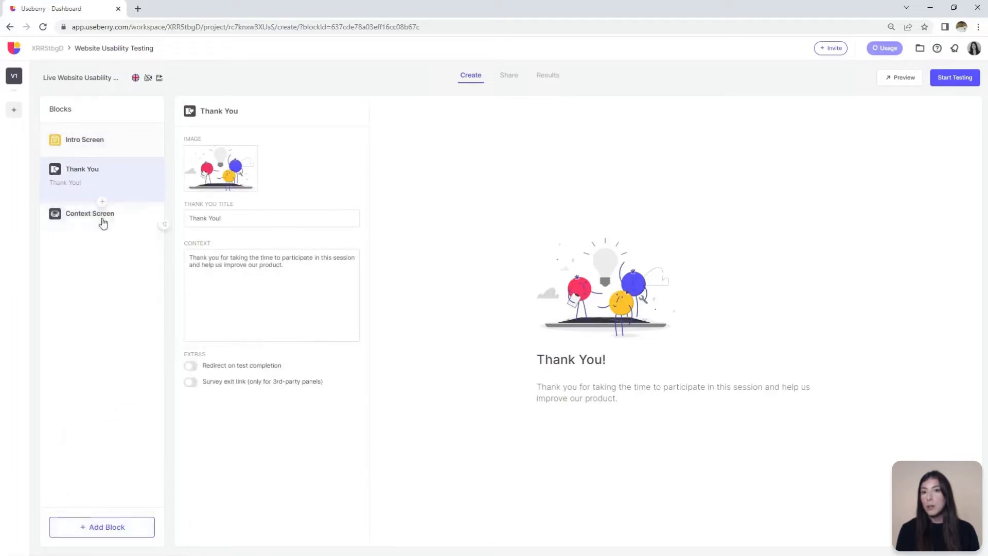
left_click(106, 222)
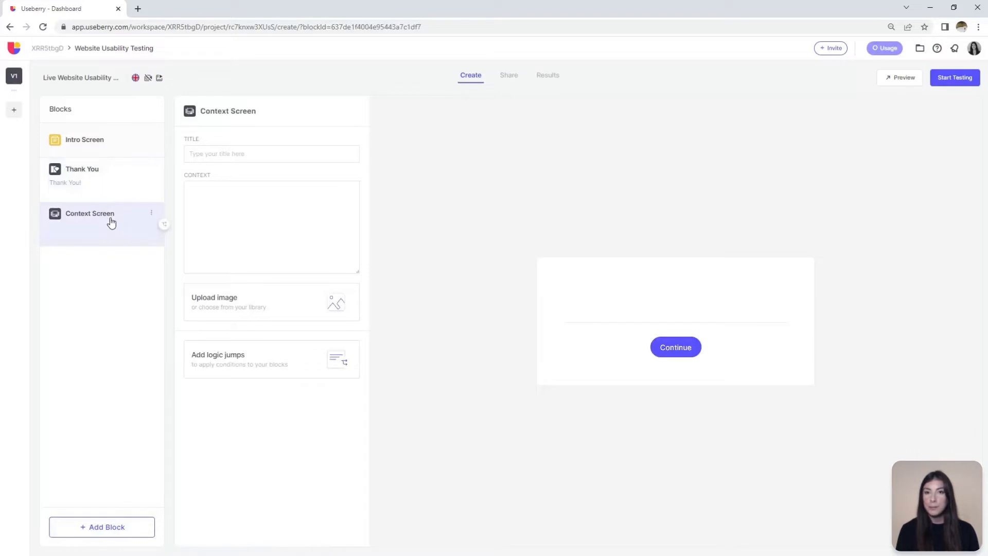
left_click_drag(110, 223, 110, 168)
Title the Context Screen "Instructions" and enter bulleted task guidance, a bold rule against using the search function, and a not-a-skills-test note
left_click(214, 153)
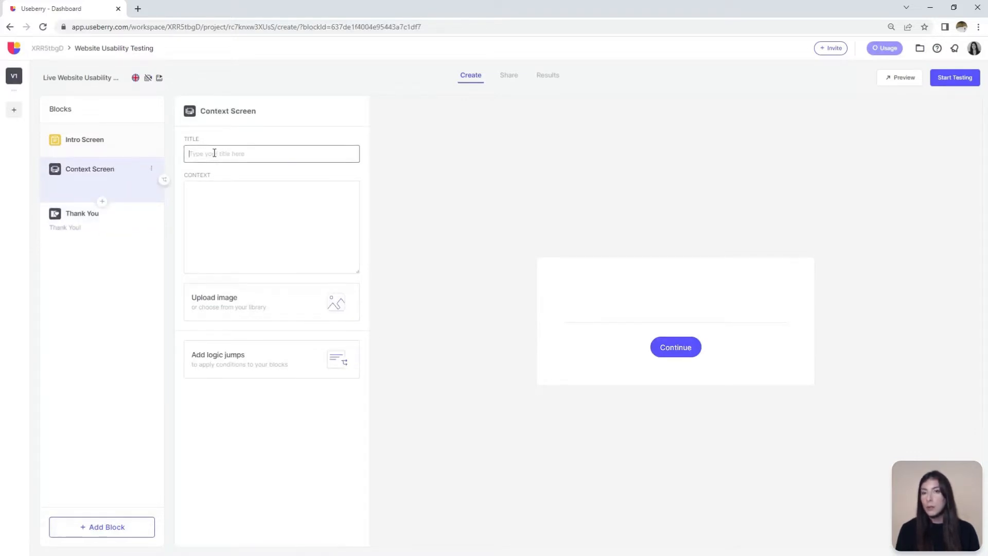
type("Instructions")
left_click(217, 192)
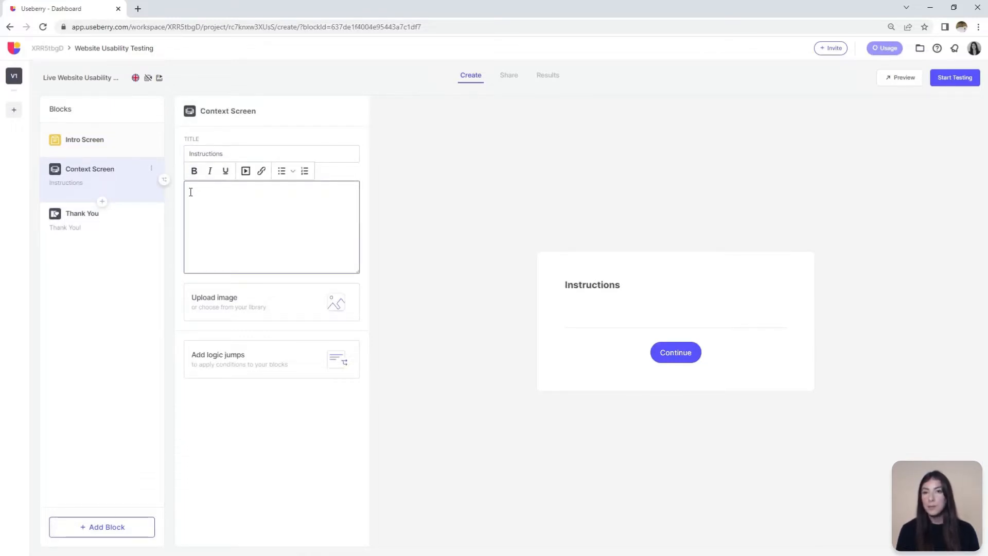
type("You will be presented with some tasks Try to accomplish each task by interacting with the presented website Try to accomplish the tasks without using the search function Please note that this is not a test of your skills and there is no right or wrong way to accomplish the task for the given scenario.")
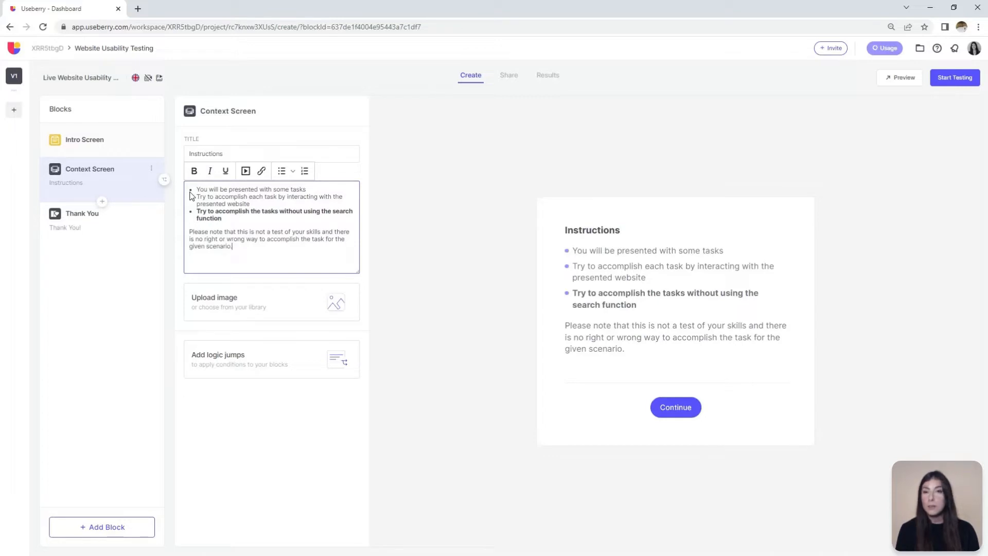
Insert an Open Analytics block between the Context Screen and Thank You blocks and open it
left_click(102, 201)
scroll(169, 286, "down", 2)
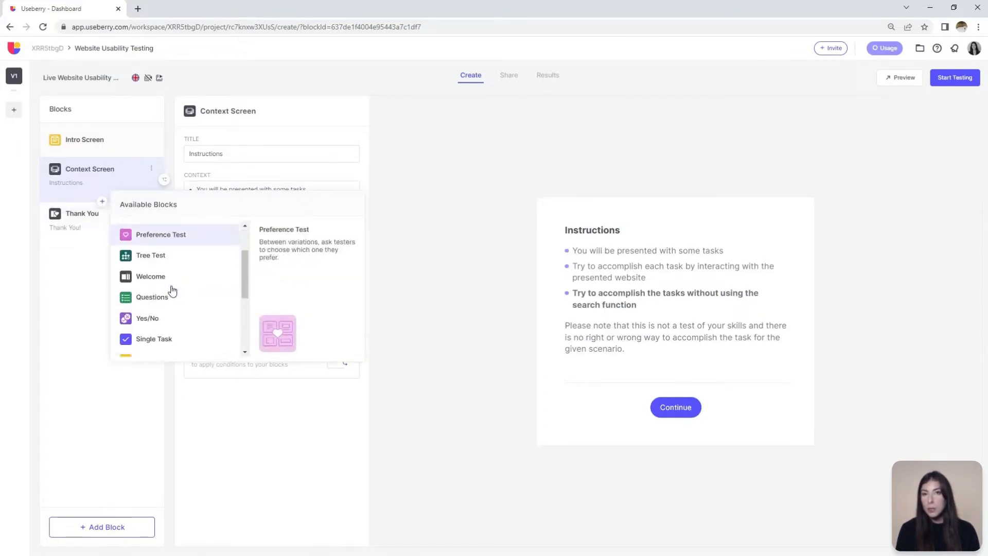
scroll(170, 288, "down", 1)
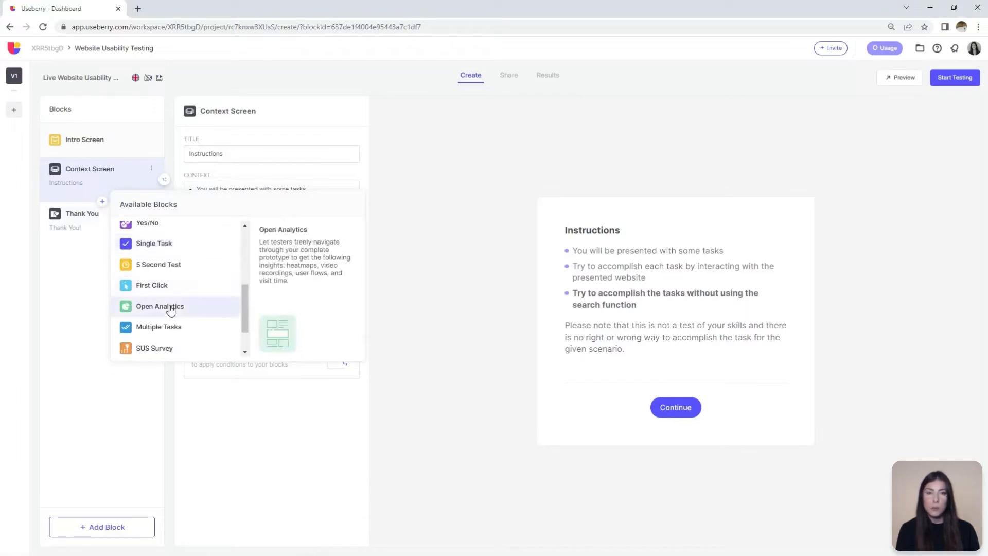
left_click(170, 308)
left_click(115, 231)
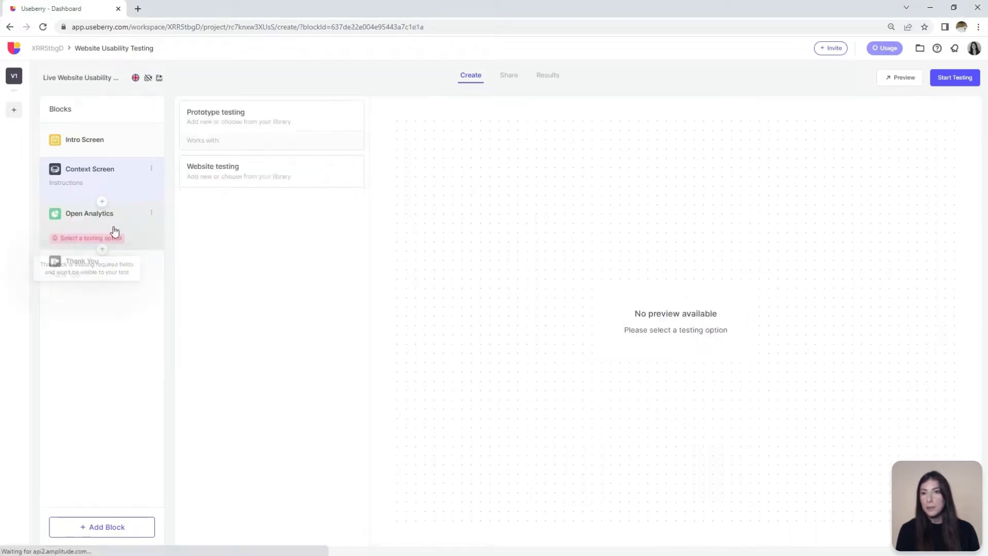
left_click(246, 184)
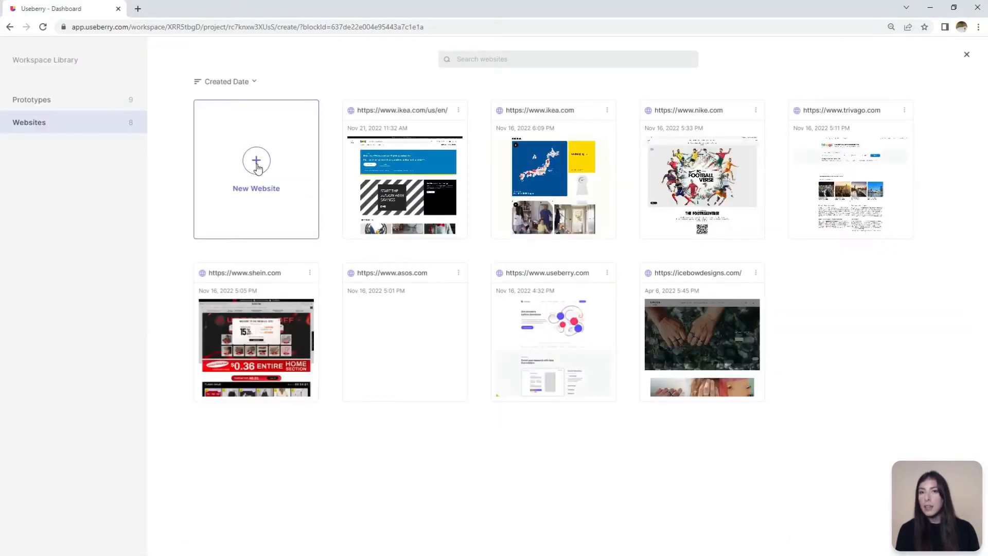
left_click(257, 164)
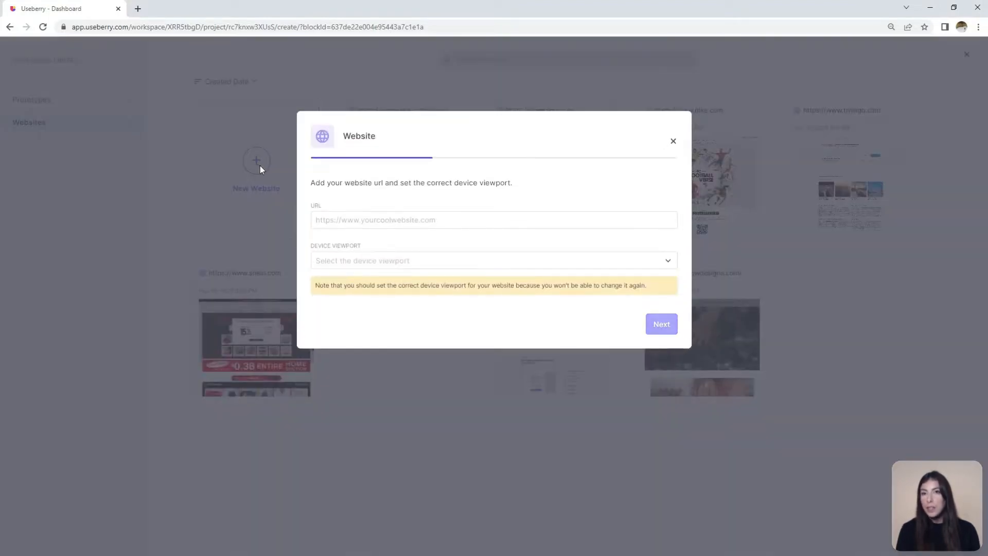
left_click(338, 219)
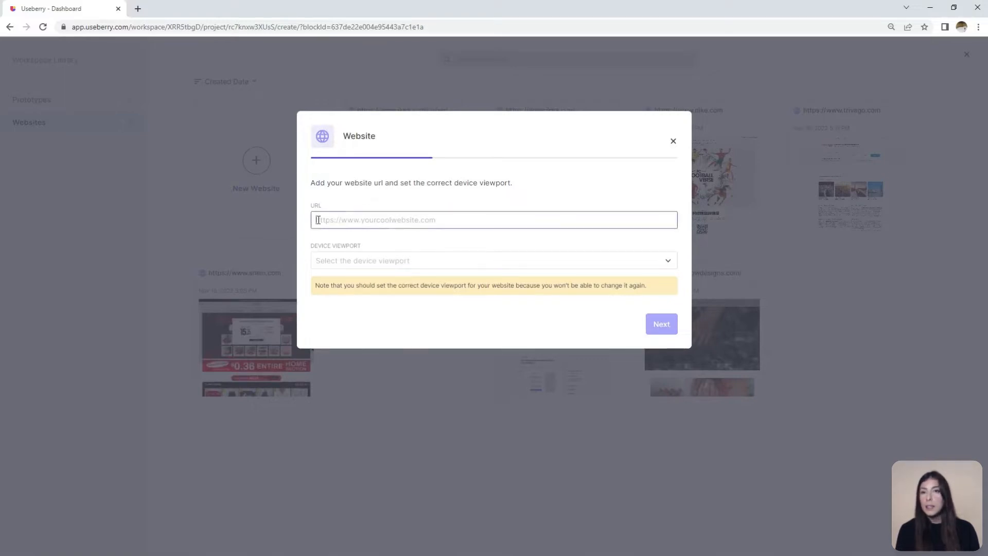
type("https://www.ikea.com/us/en/")
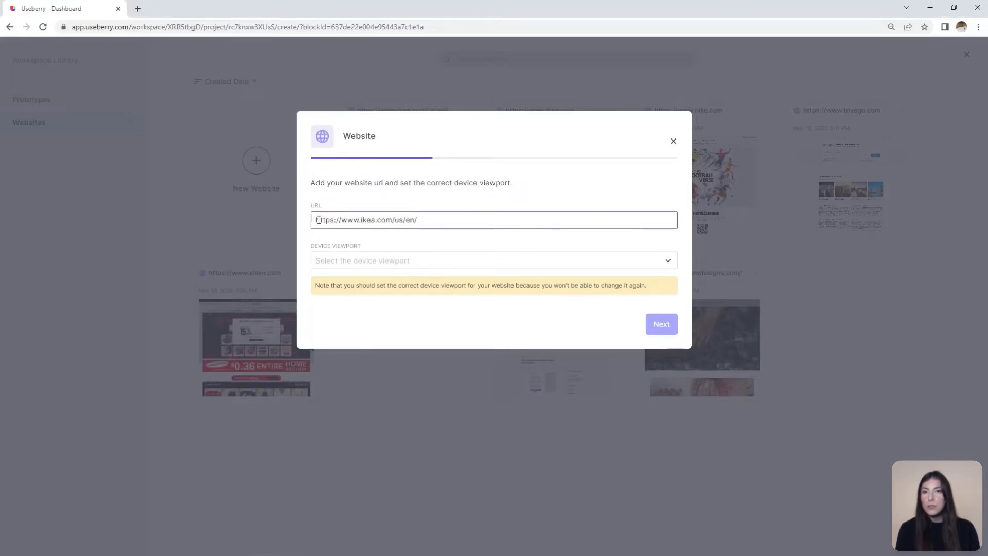
Set the new website's device viewport to Full HD, 1920 by 1080, and proceed to the import method choice
left_click(418, 261)
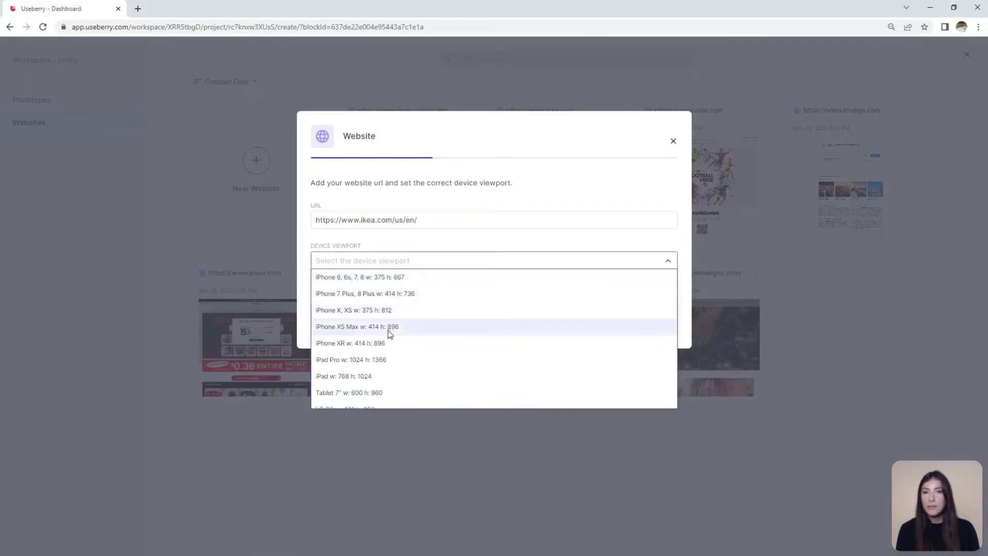
scroll(389, 329, "down", 1)
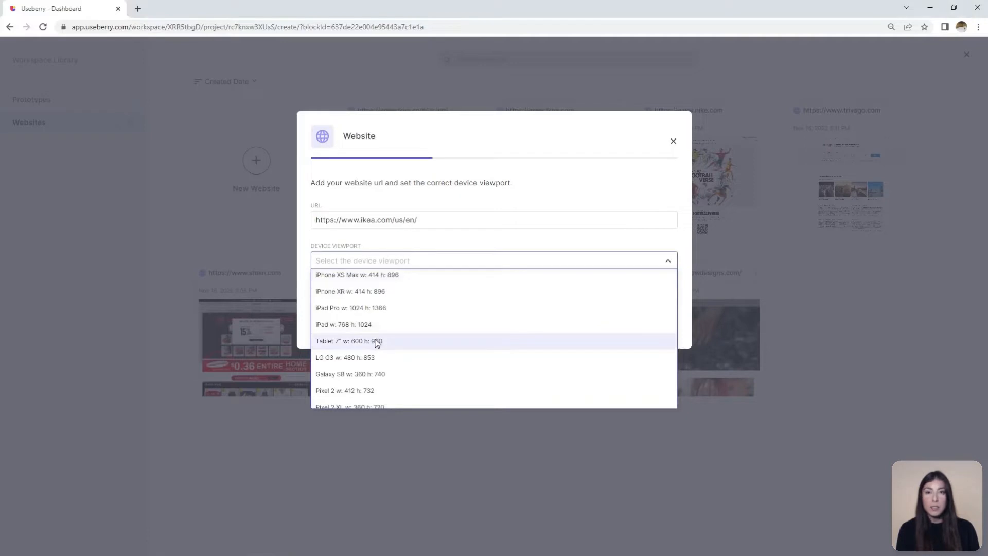
scroll(407, 344, "down", 1)
scroll(391, 346, "down", 1)
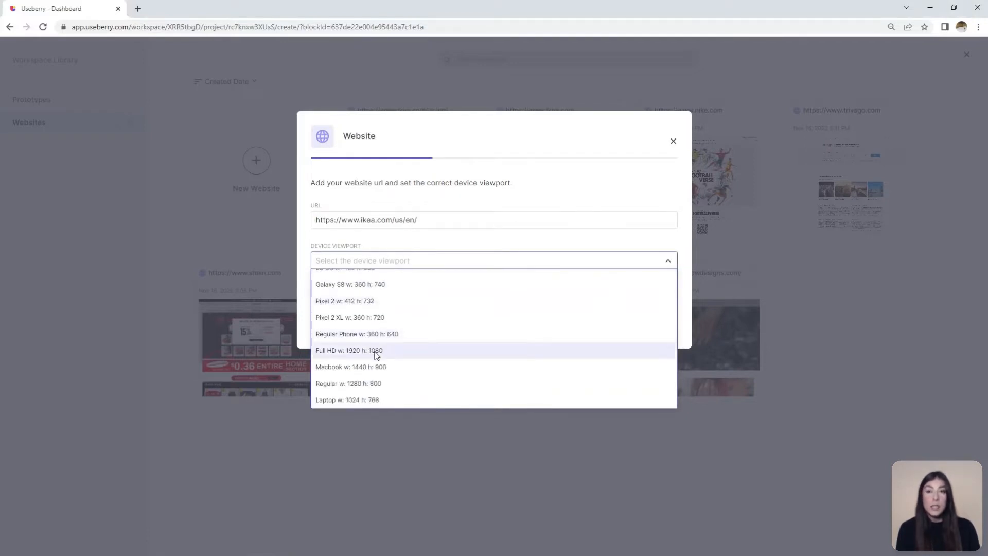
left_click(352, 354)
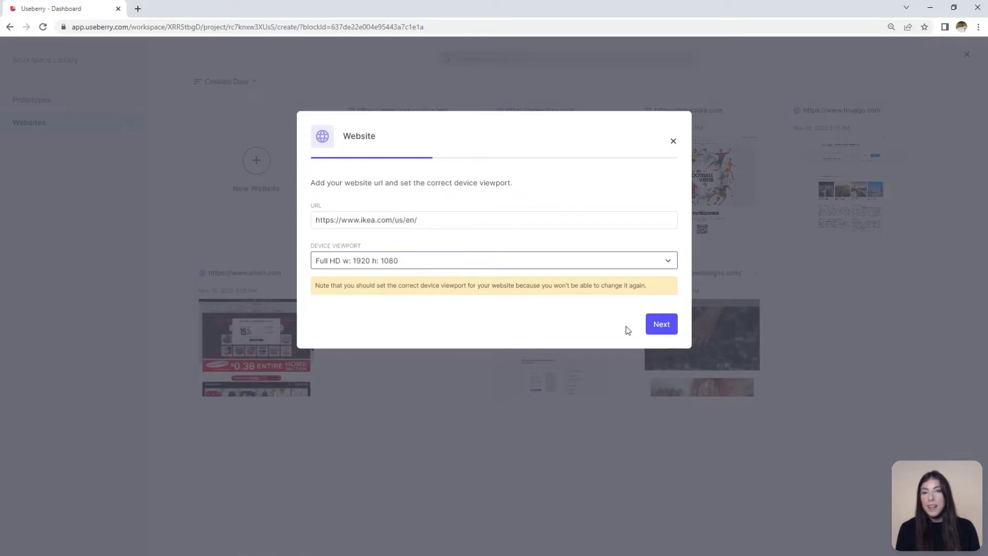
left_click(651, 328)
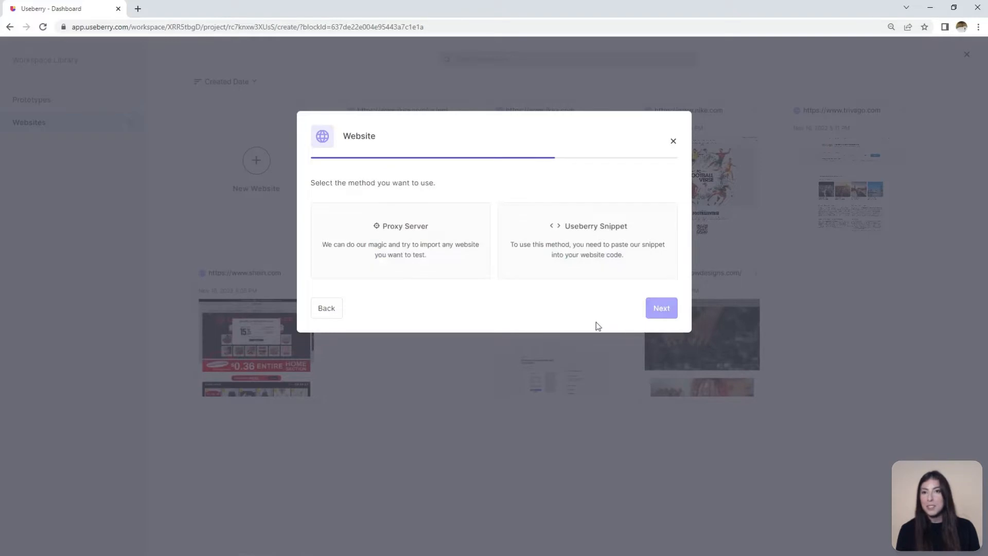
Examine the Useberry Snippet import method and its script code, and return to the method choice
left_click(408, 271)
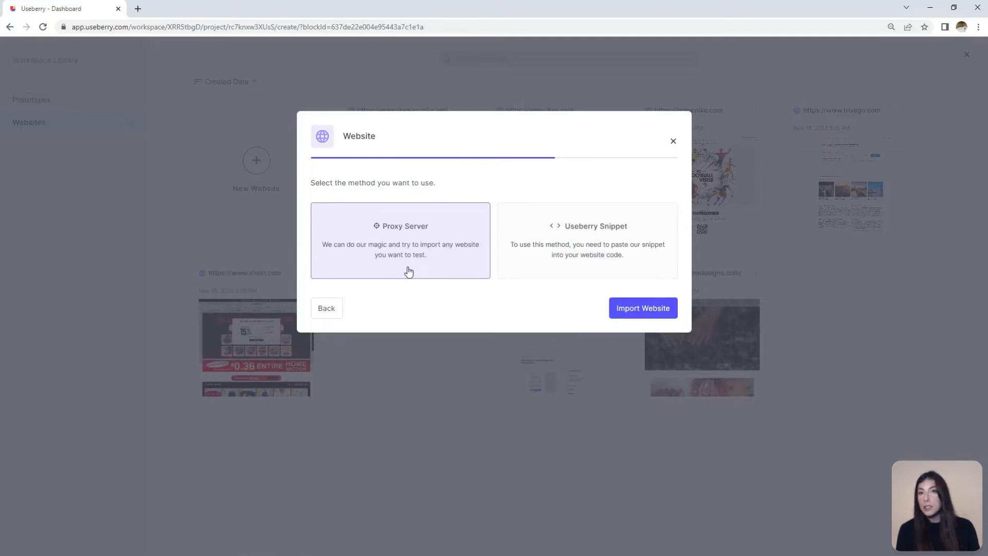
left_click(563, 275)
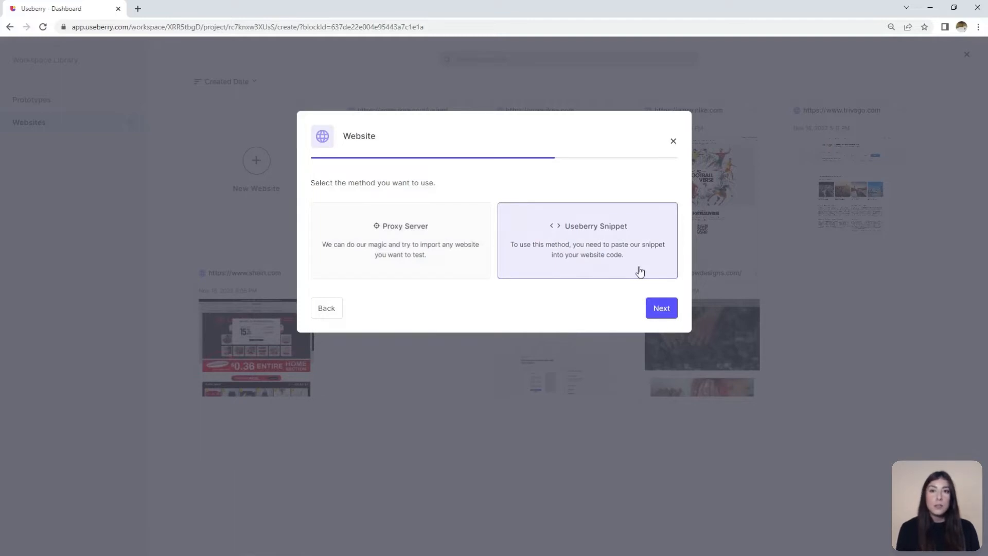
left_click(657, 305)
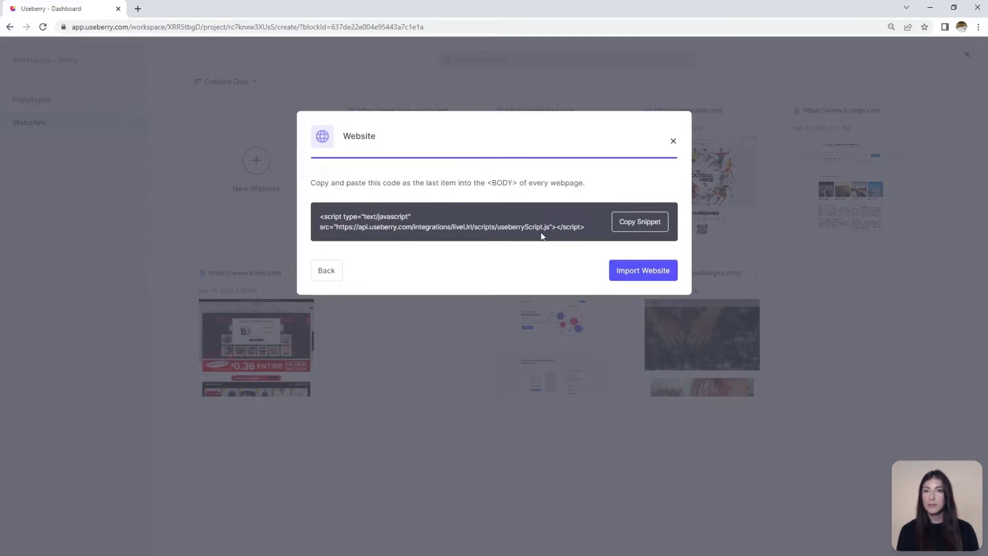
left_click(315, 276)
Import the IKEA website using the Proxy Server method
left_click(409, 270)
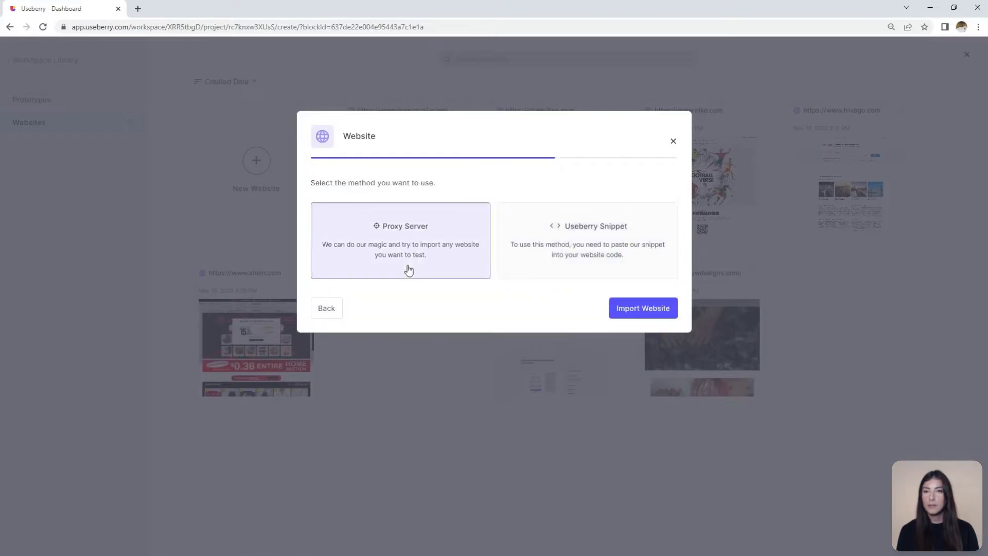
left_click(625, 308)
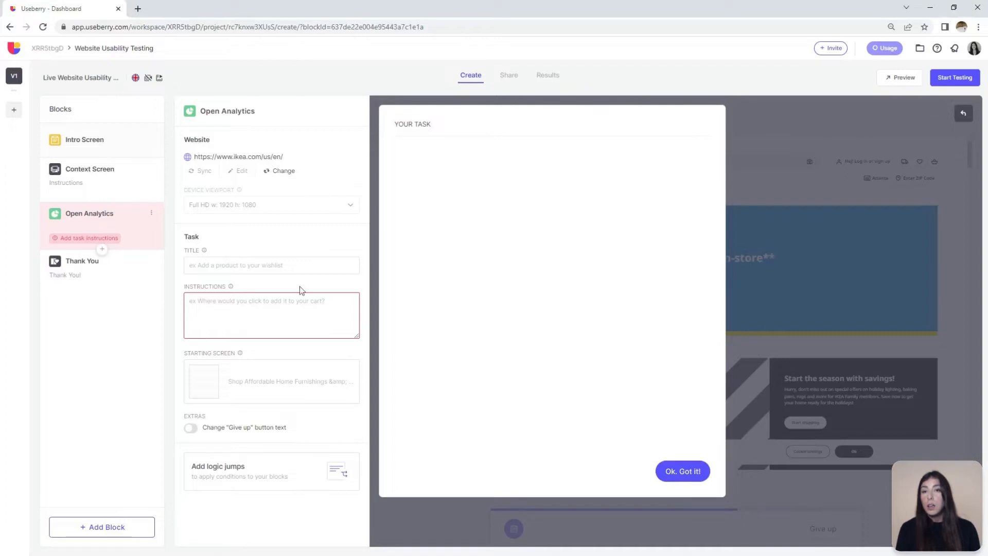
Title the Open Analytics task "Find a rug of your taste for your living room and add it to your cart."
left_click(266, 266)
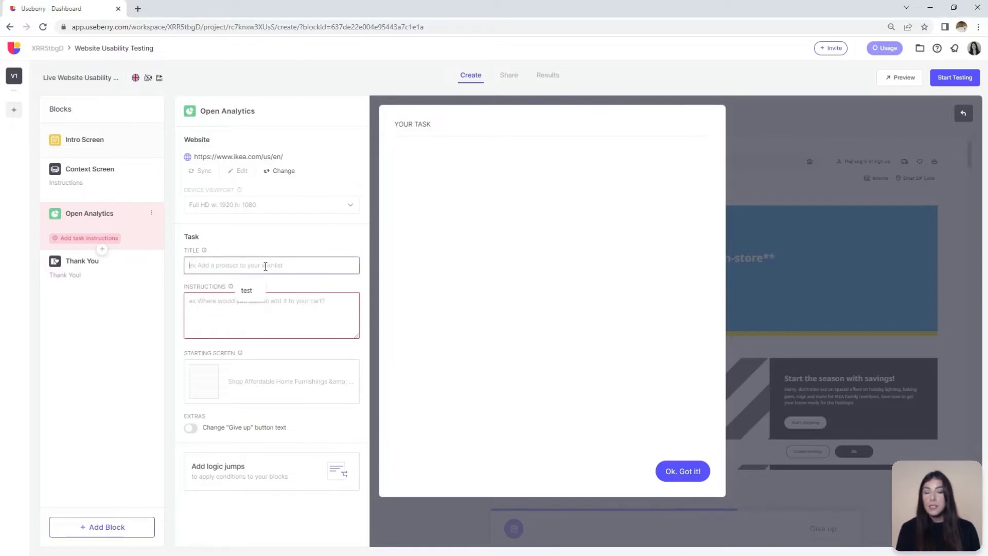
type("Find a rug of your taste for your living room and add it to your cart.")
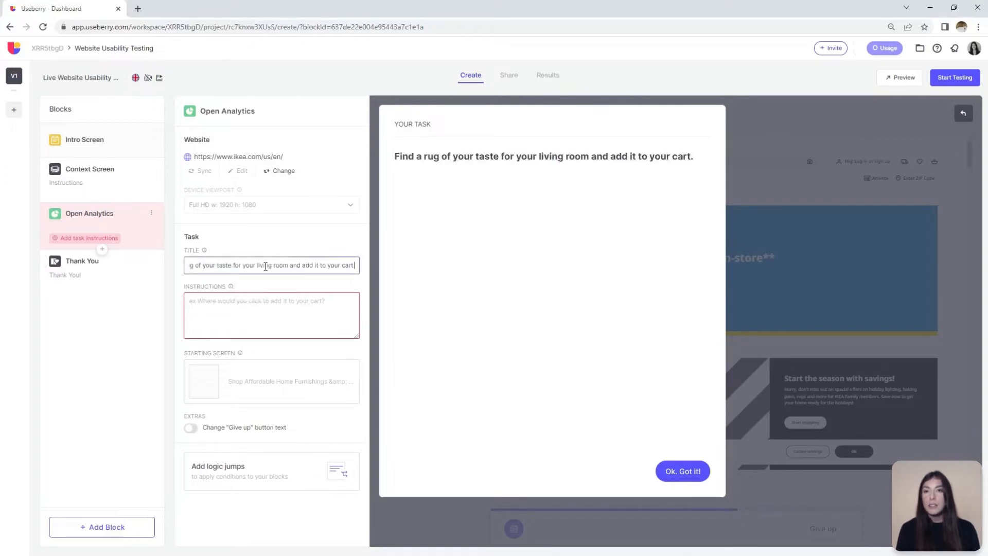
Add Open Analytics task instructions stating a $90 budget, a width between 3 and 5 inches, and a request not to use the search function
left_click(191, 300)
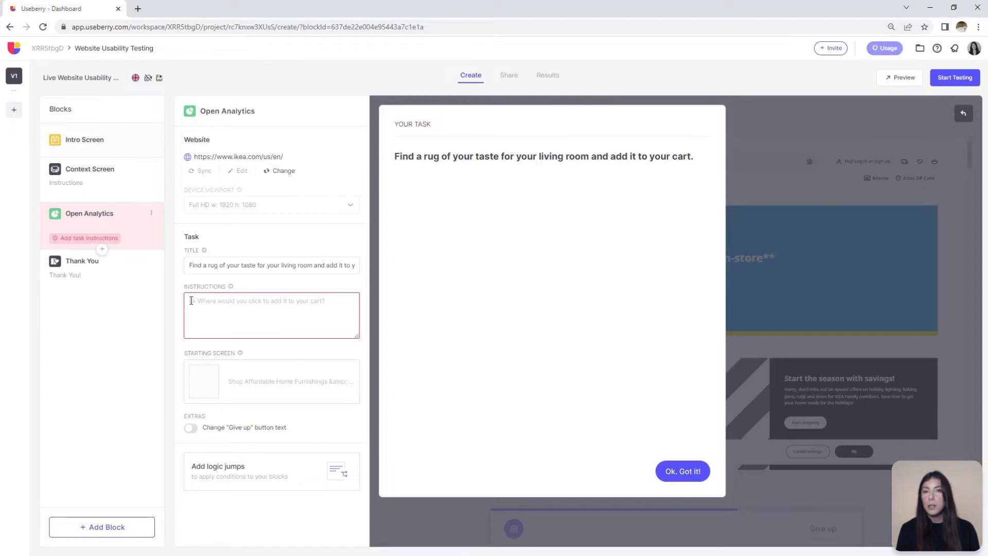
type("- Your budget is: $90  - Width: between 3 and 5 inches.  Please try to accomplish the tasks without using the search function.")
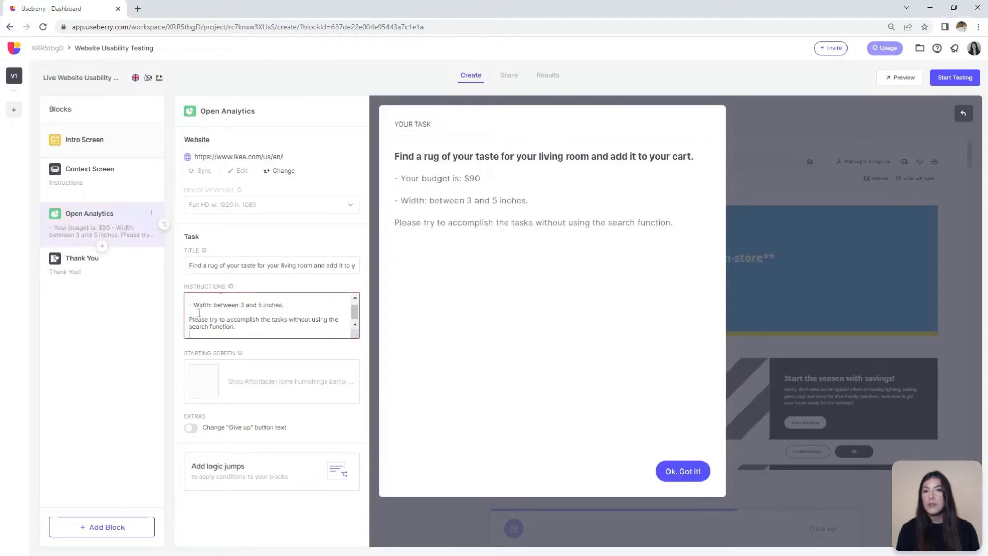
scroll(199, 312, "up", 1)
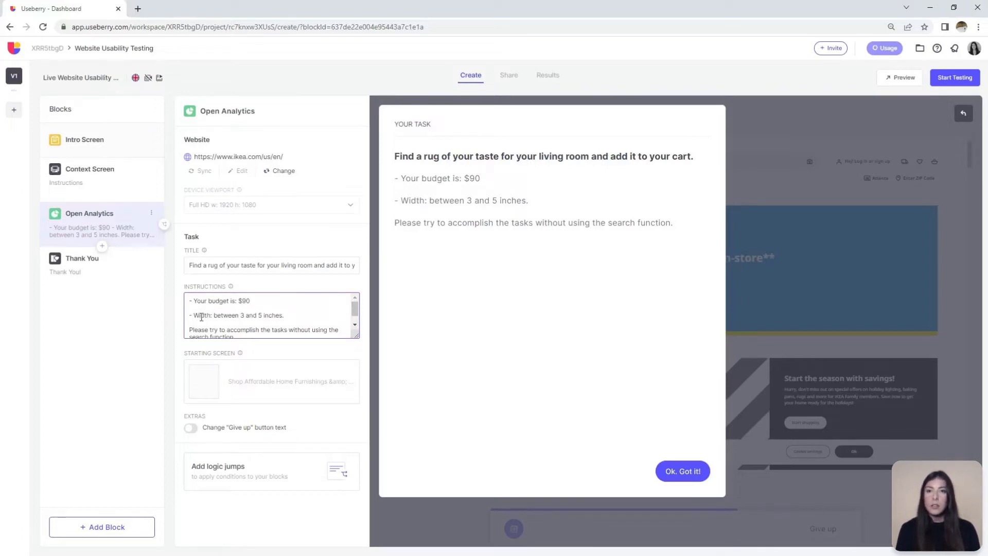
Enable the custom "Give up" button text for the Open Analytics task and set it to "Continue"
left_click(191, 429)
left_click_drag(213, 460, 186, 459)
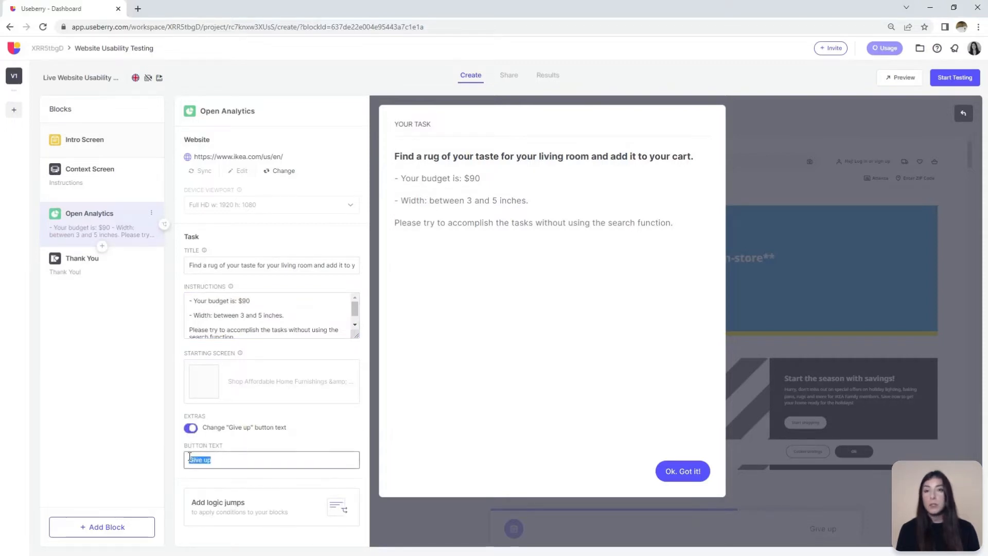
type("Continue")
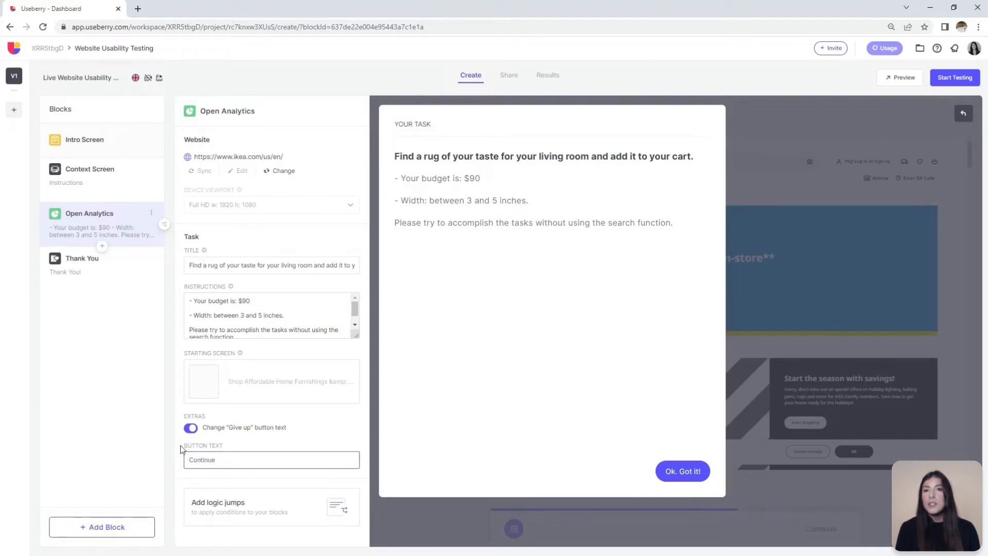
left_click(178, 447)
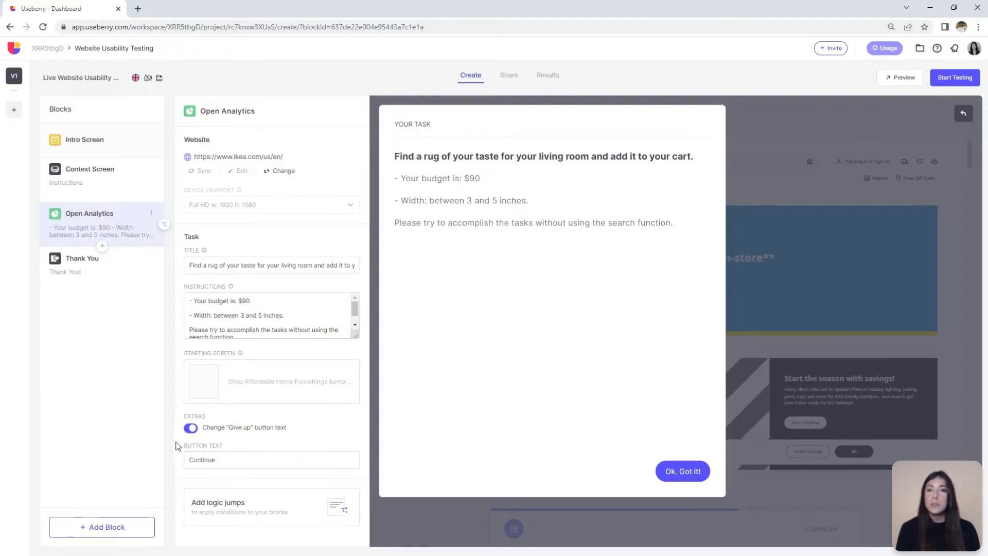
Extend the instructions with when to click "Continue" and how to reopen the message via the "task" icon, and check both in the preview
left_click(192, 334)
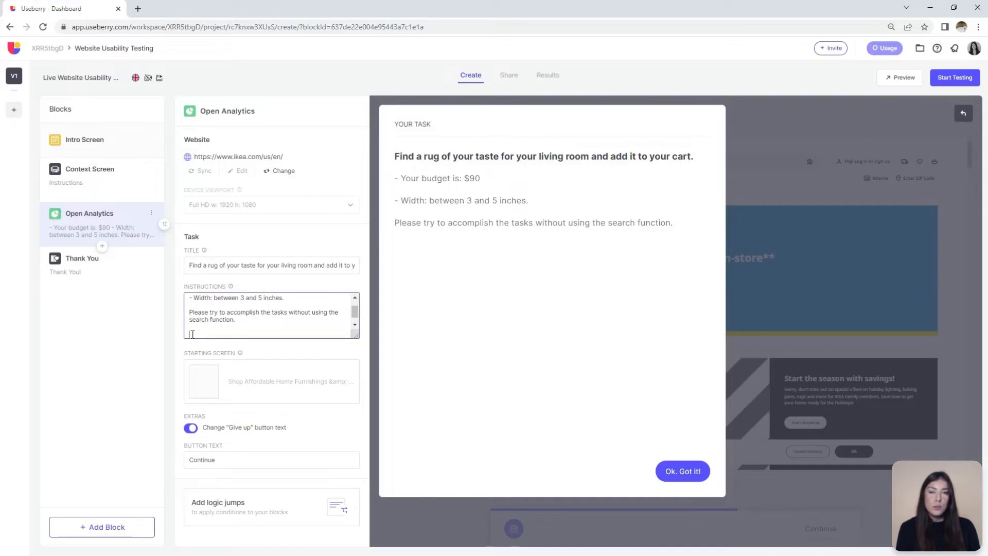
type("When you have completed the task, or if you can not complete the task please click the \"Continue\" button located at the bottom bar.  You can view this message anytime by clicking the \"task\" icon on the bar located at the bottom of the test.")
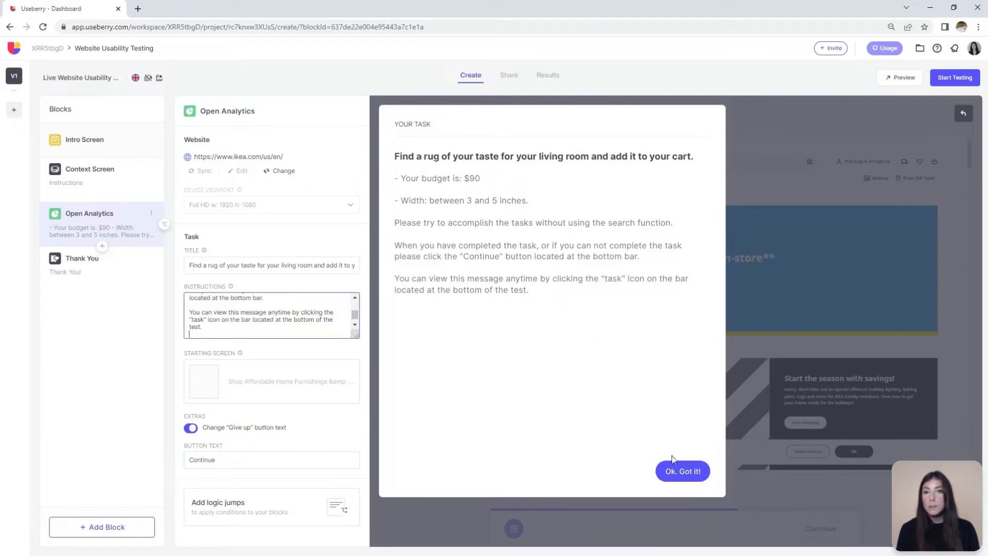
left_click(680, 472)
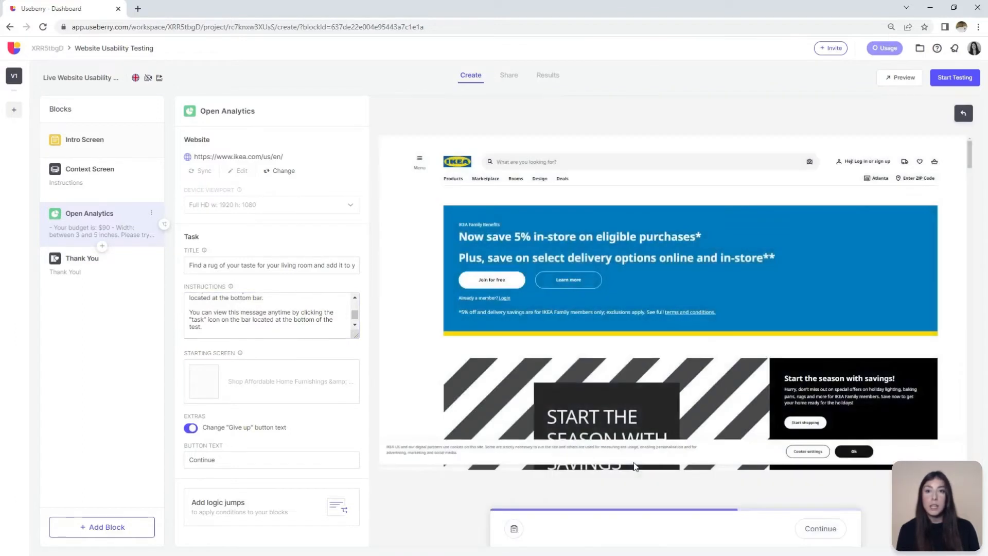
left_click(514, 530)
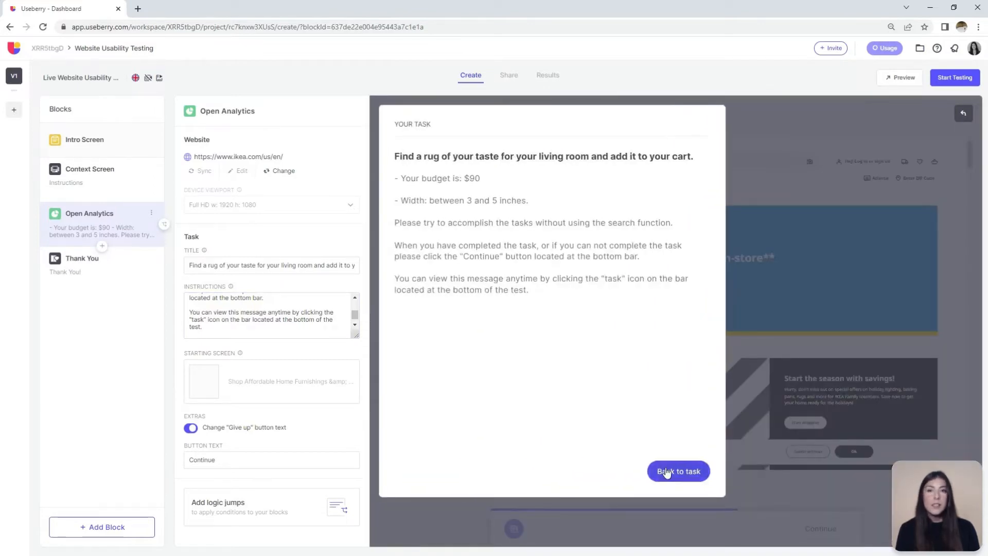
left_click(666, 472)
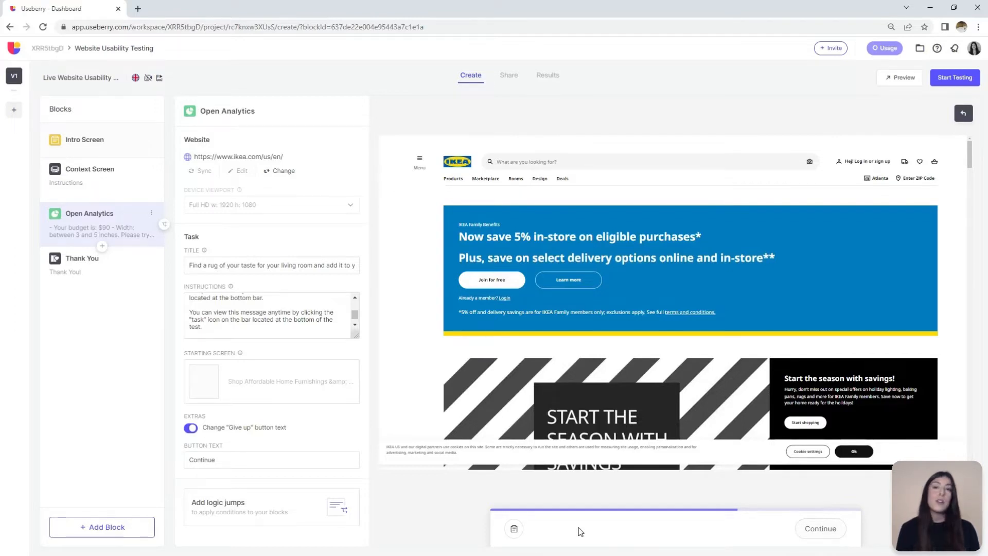
Add a Questions block directly after the Open Analytics block and open it for editing
left_click(102, 246)
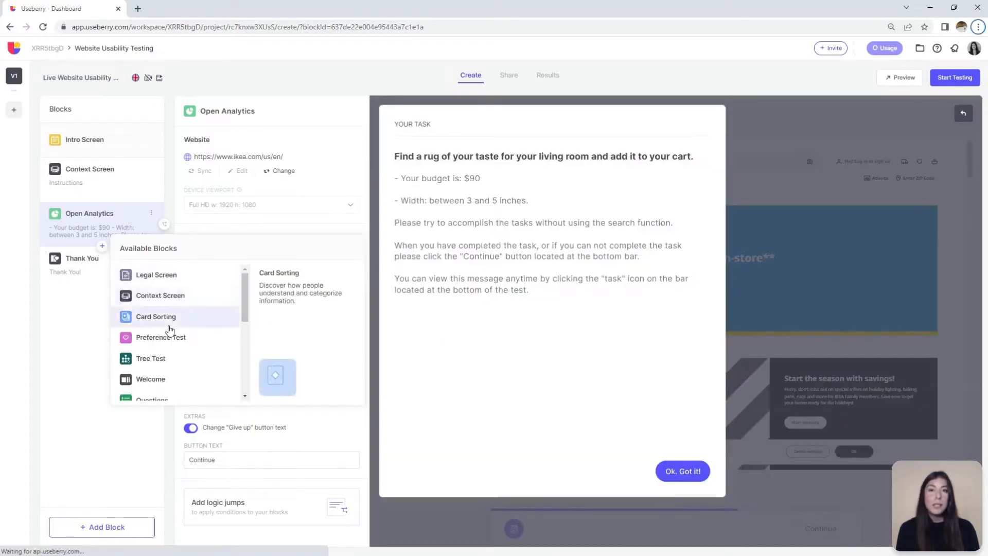
scroll(167, 329, "down", 1)
left_click(159, 352)
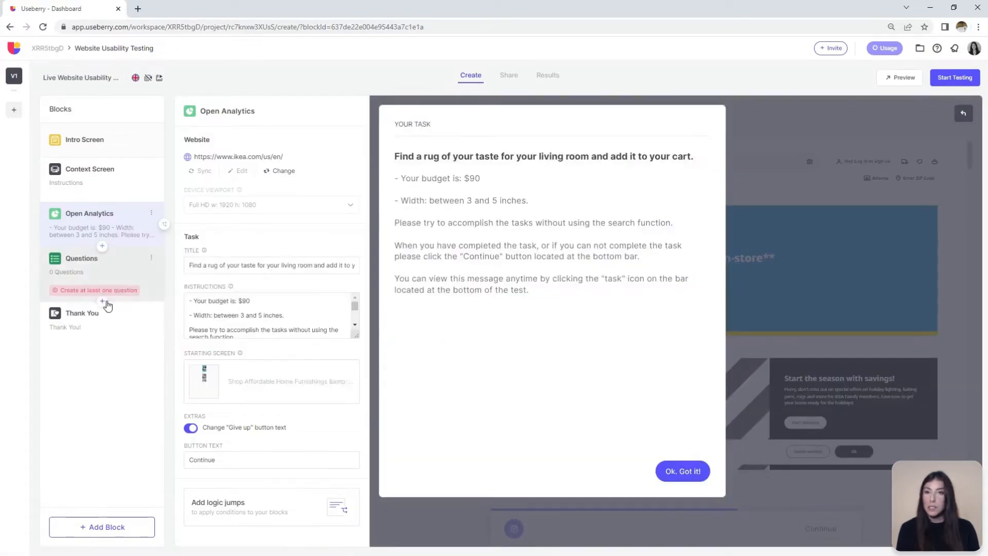
left_click(108, 274)
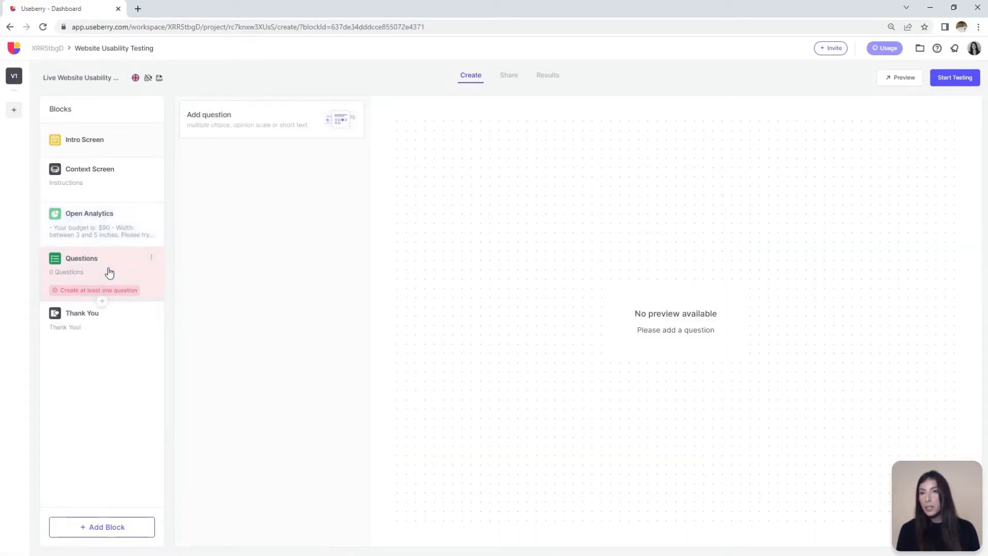
Add an Opinion Scale question reading "Overall this task was:" to the Questions block
left_click(255, 114)
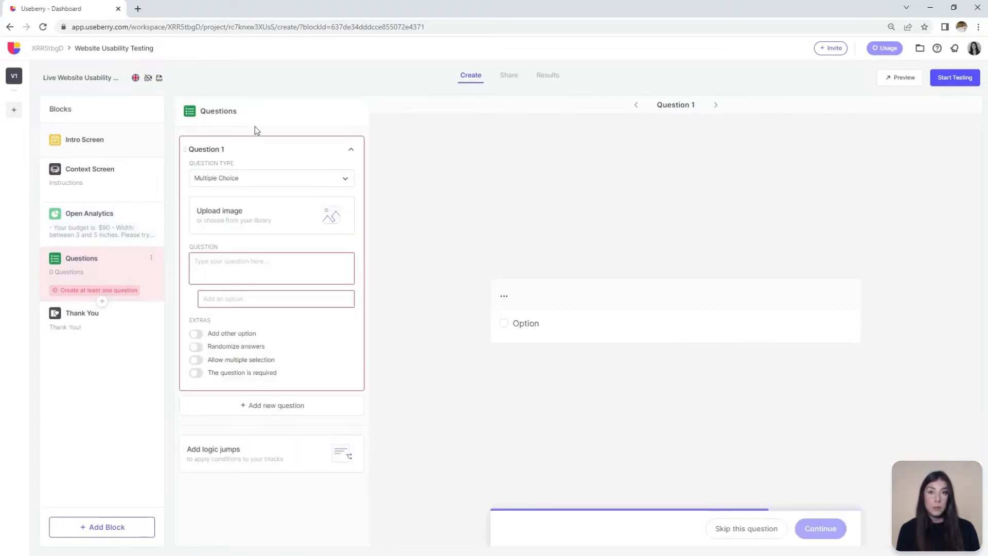
left_click(265, 181)
left_click(237, 213)
left_click(221, 262)
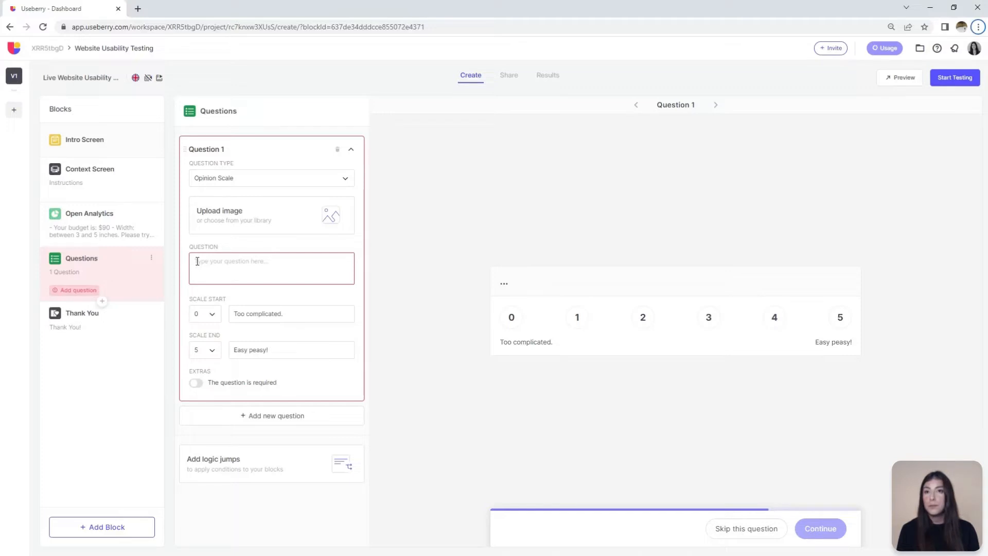
type("Overall this task was:")
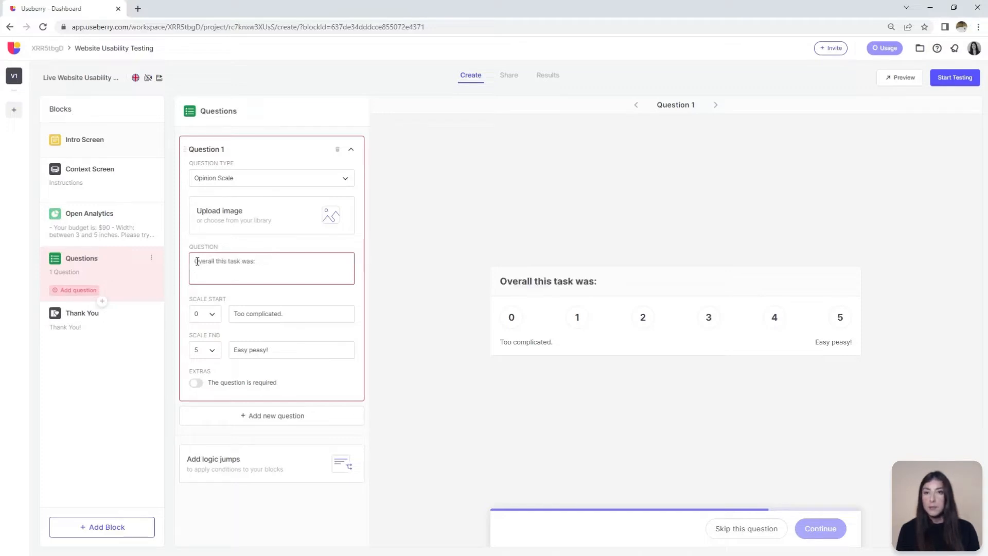
Set the first question's opinion scale to run from 1 to 7
left_click(212, 314)
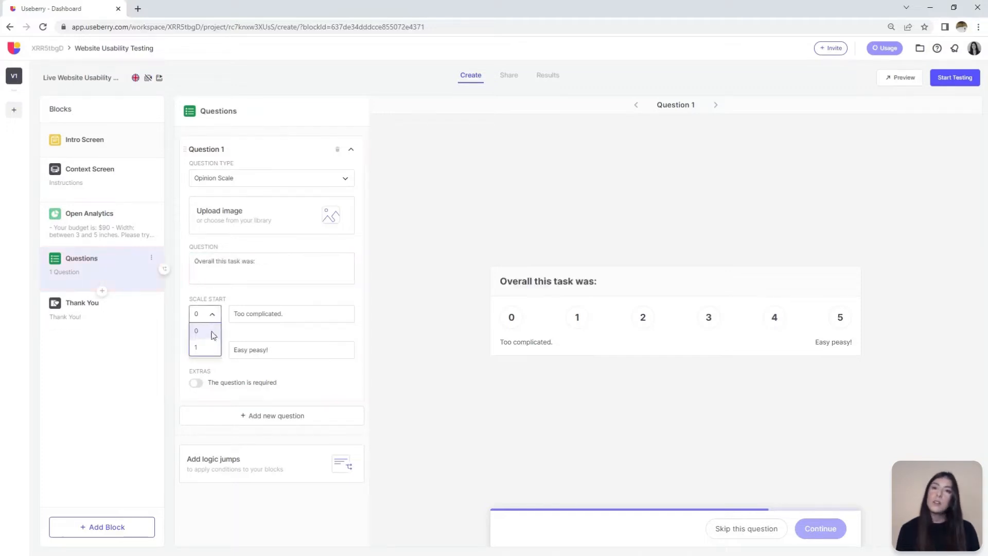
left_click(208, 346)
left_click(209, 349)
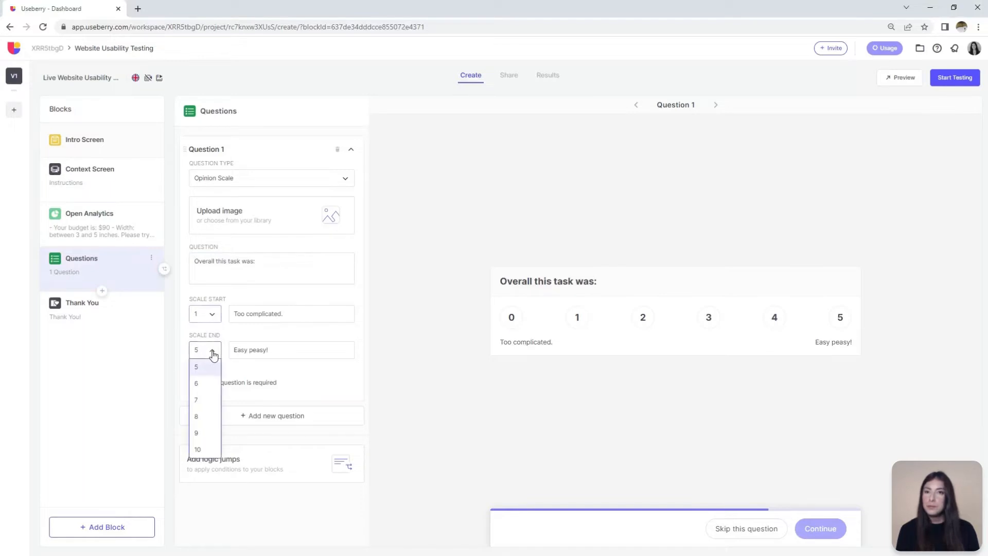
left_click(206, 400)
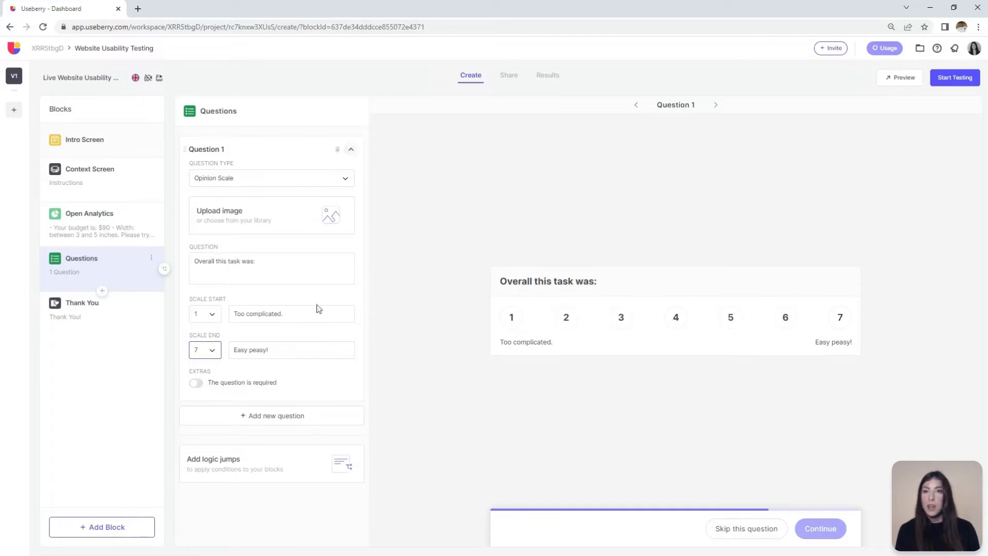
Add a second Opinion Scale question reading "How confident are you that you completed the task successfully?"
left_click(267, 418)
left_click(333, 347)
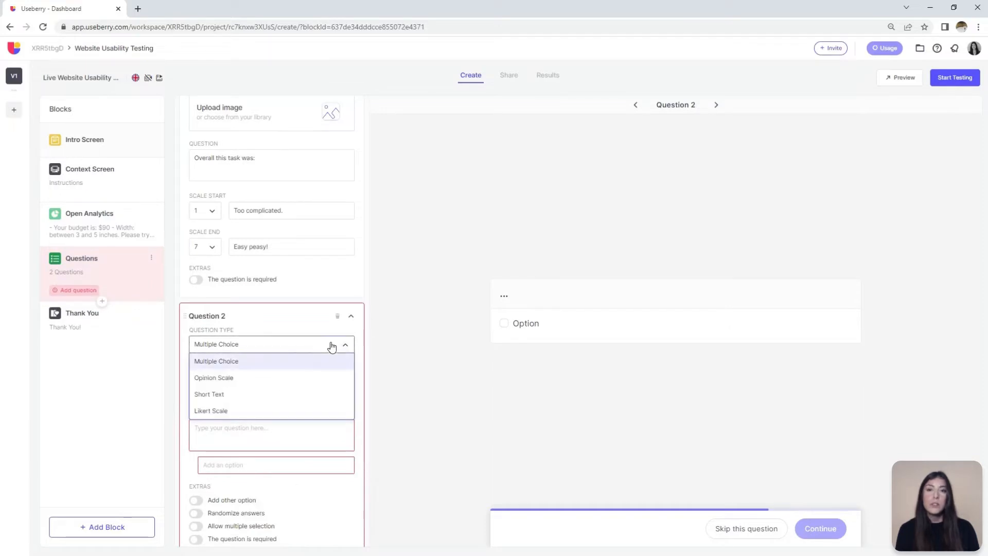
left_click(221, 378)
scroll(235, 383, "down", 2)
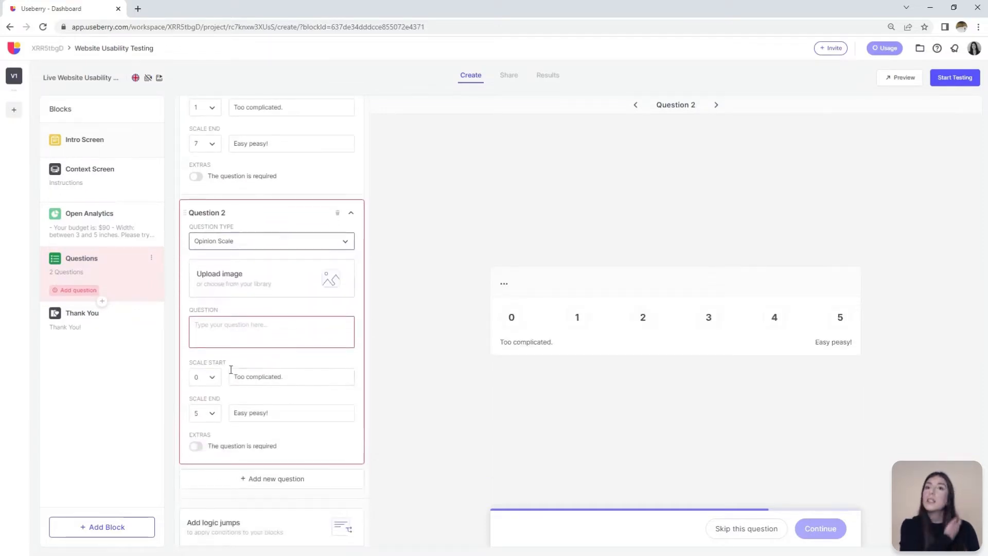
left_click(198, 326)
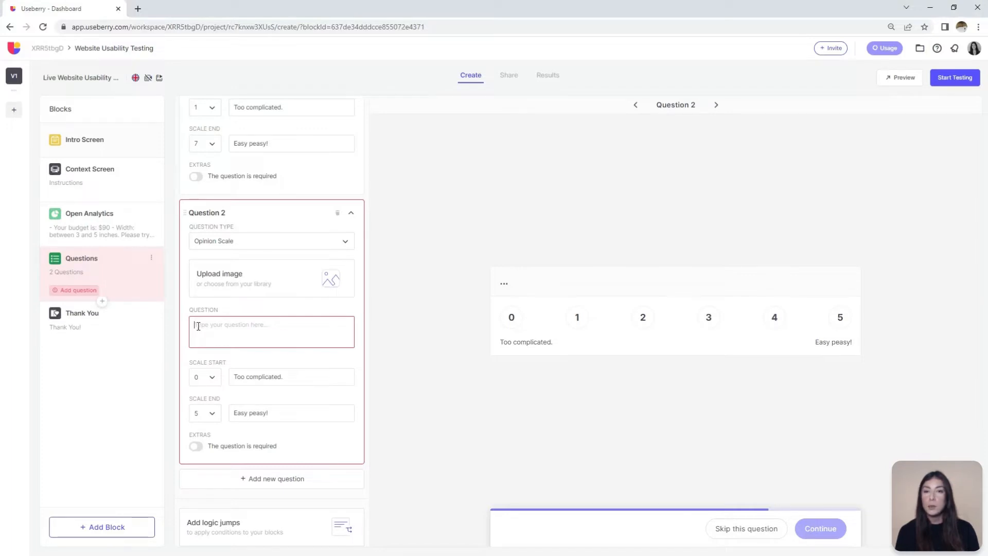
type("How confident are you that you completed the task successfully?")
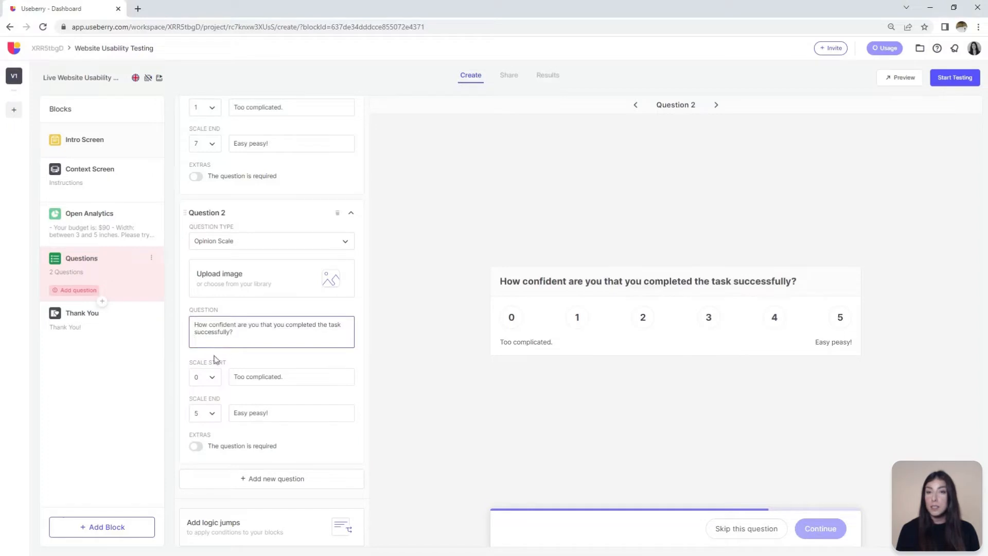
Set the second question's scale from 1 to 7, labelling its start "Not at all confident" and its end "Extremely confident"
left_click(214, 384)
left_click(209, 410)
left_click(212, 414)
left_click(212, 464)
left_click_drag(285, 378, 228, 380)
type("Not at all confident")
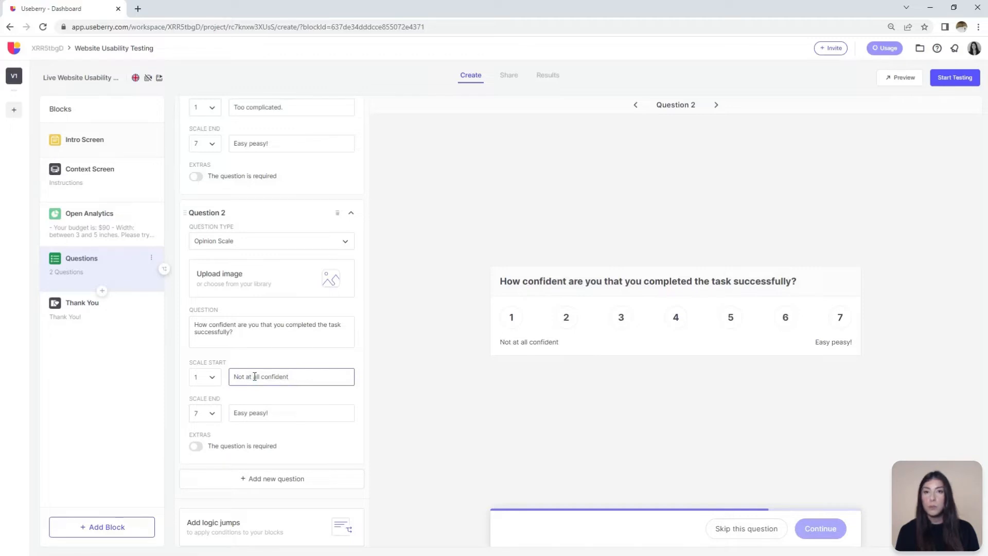
double_click(257, 413)
triple_click(257, 414)
type("Extremely confident")
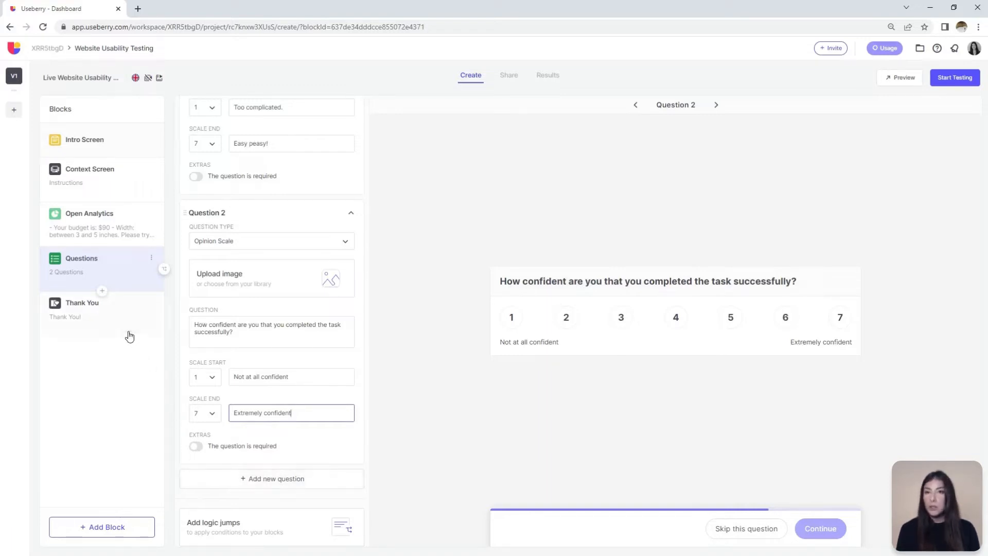
left_click(103, 292)
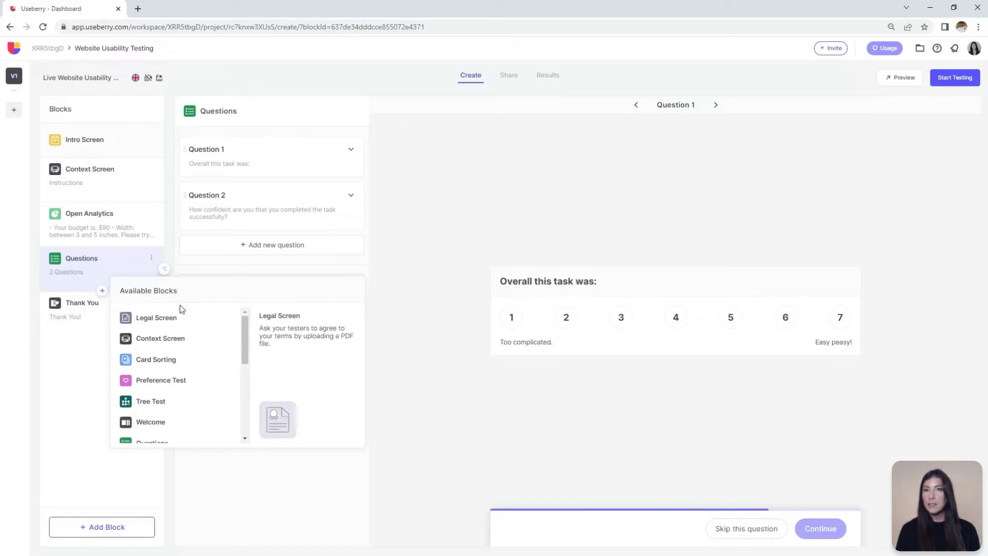
left_click_drag(243, 328, 239, 379)
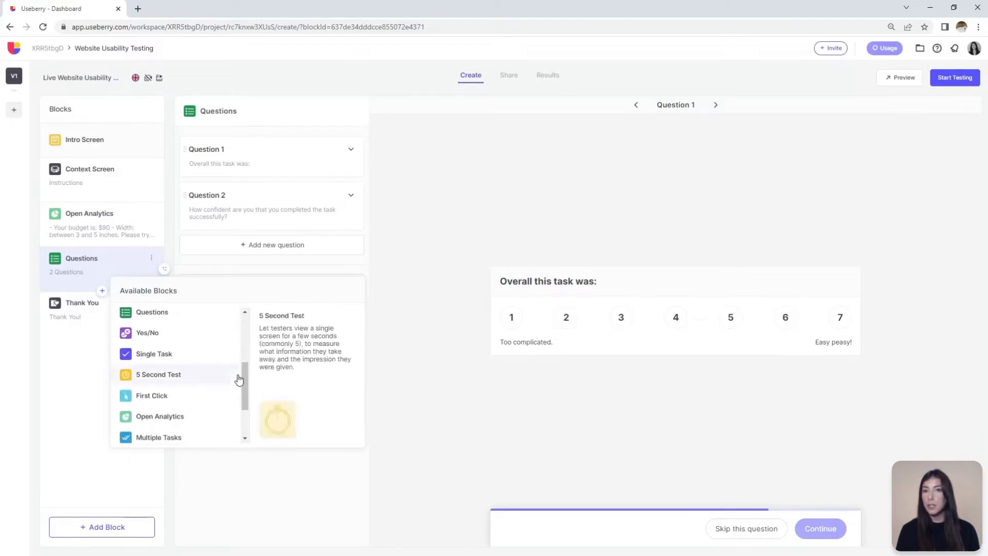
left_click(165, 354)
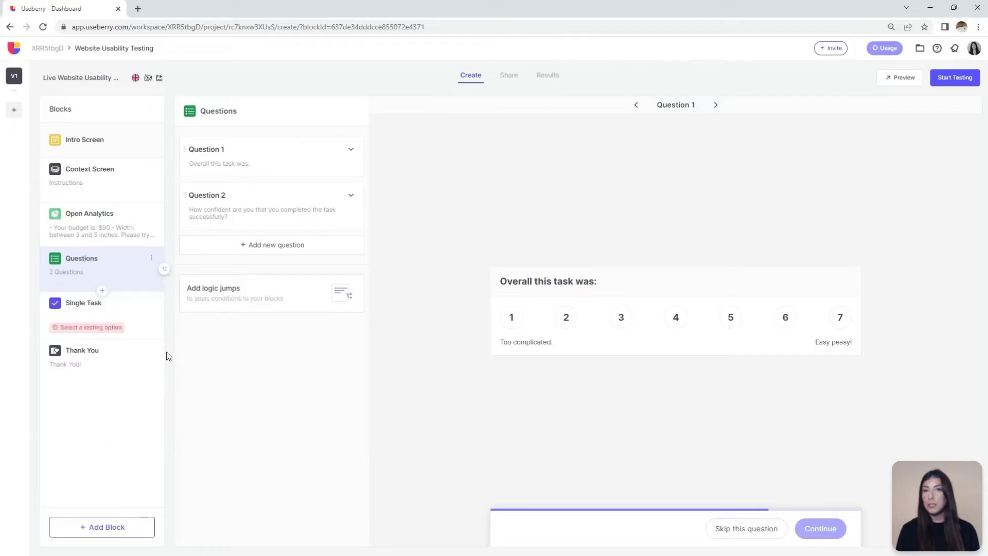
left_click(109, 308)
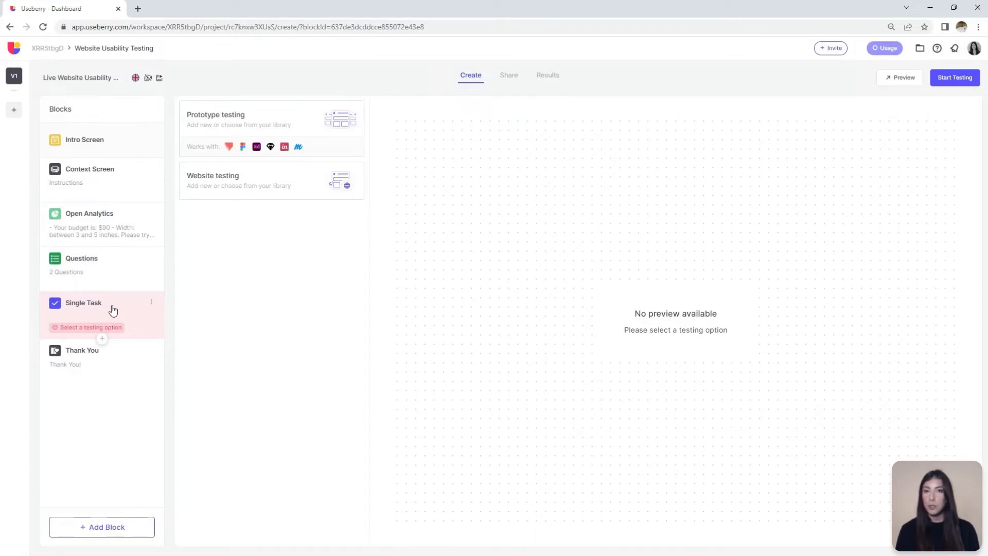
left_click(246, 192)
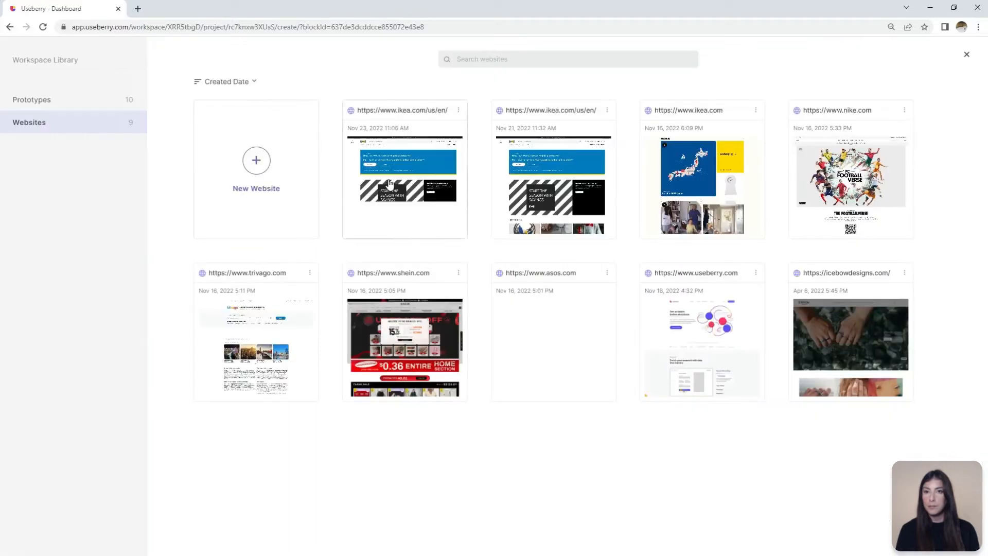
left_click(388, 184)
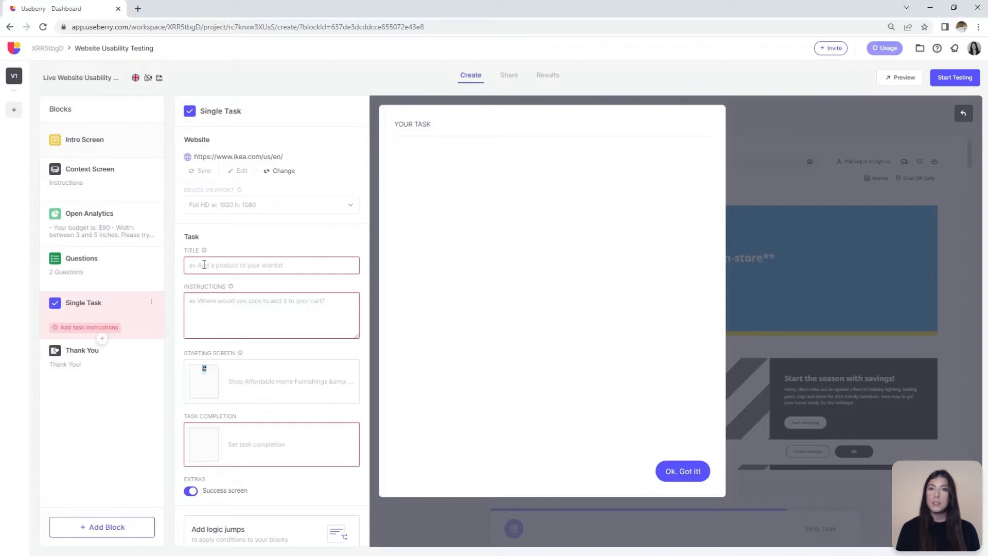
Title the Single Task "You want to find a bed with storage for your room" and instruct testers to explore IKEA's storage beds without searching
type("You want to find a bed with storage for your room")
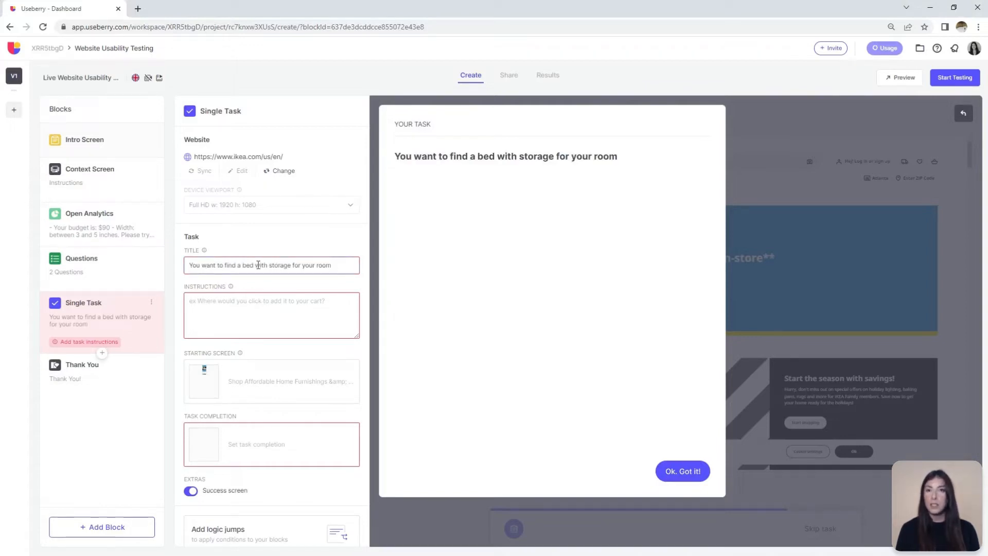
left_click(194, 302)
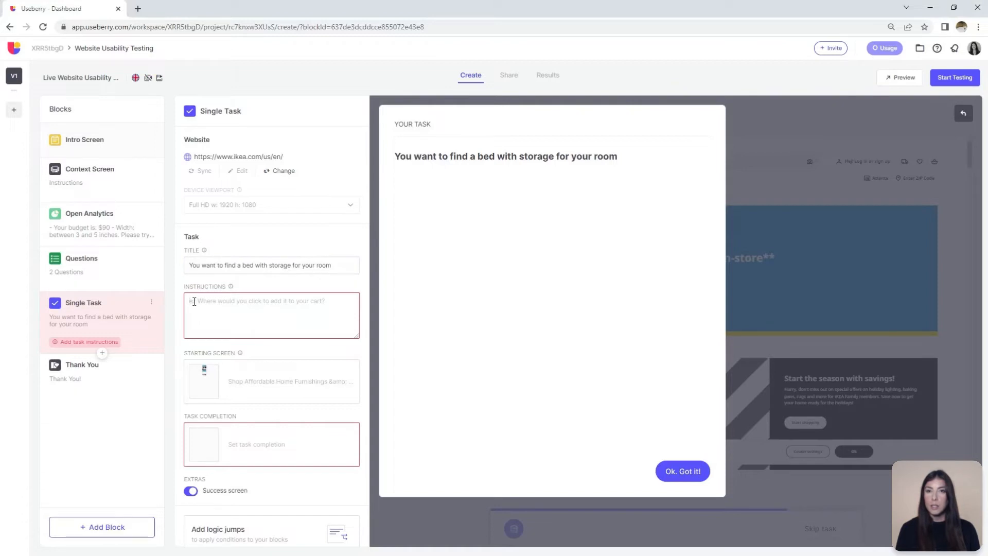
type("Explore the beds with storage that IKEA offers.  Please try to accomplish the tasks without using the search function.")
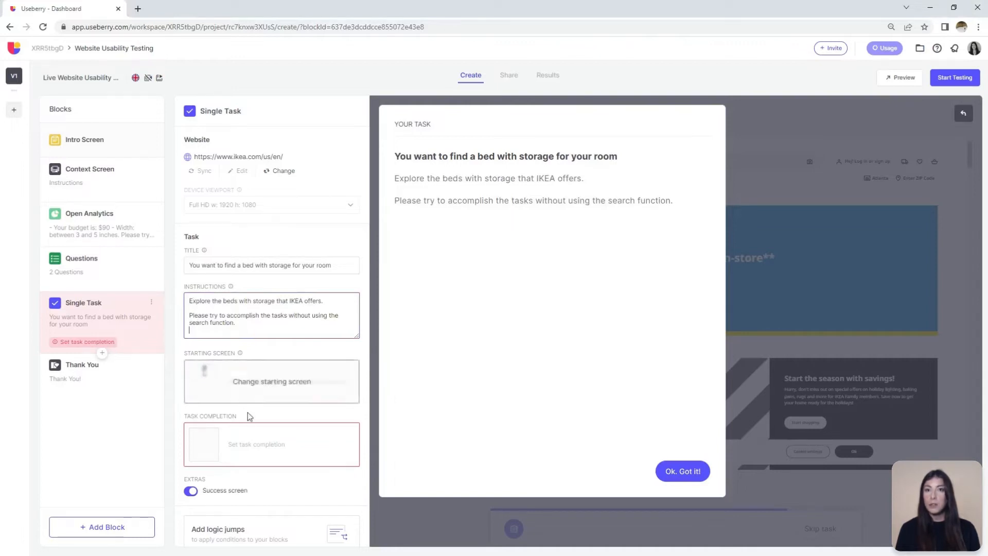
Set the bed task's completion to the path Rooms, Bedroom, Beds, Beds with storage, and save it
left_click(248, 452)
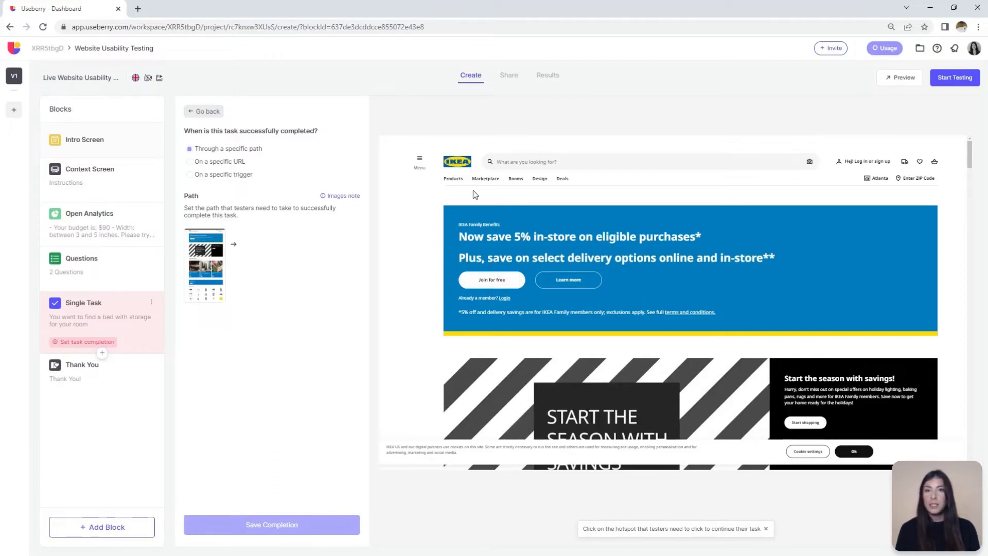
left_click(515, 180)
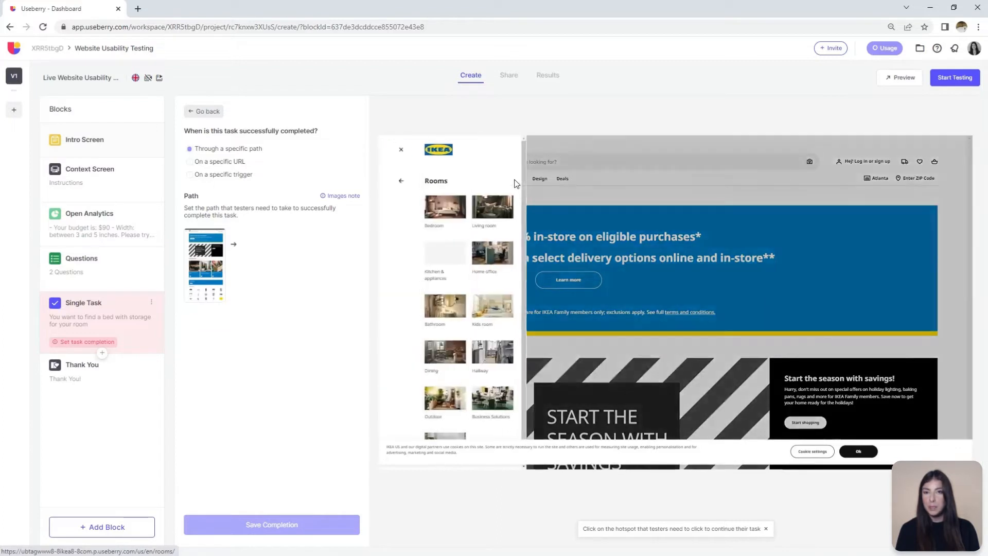
left_click(441, 211)
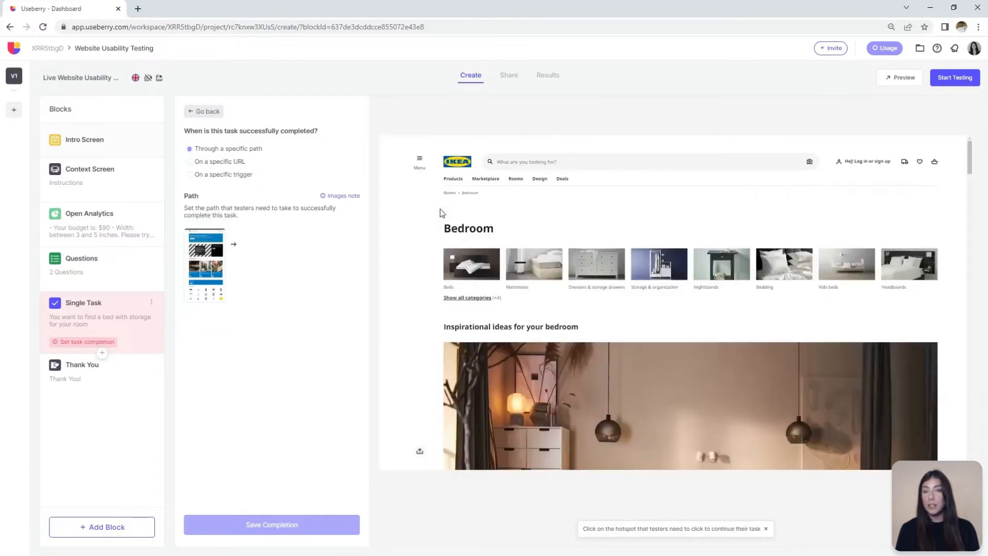
left_click(462, 278)
left_click(456, 272)
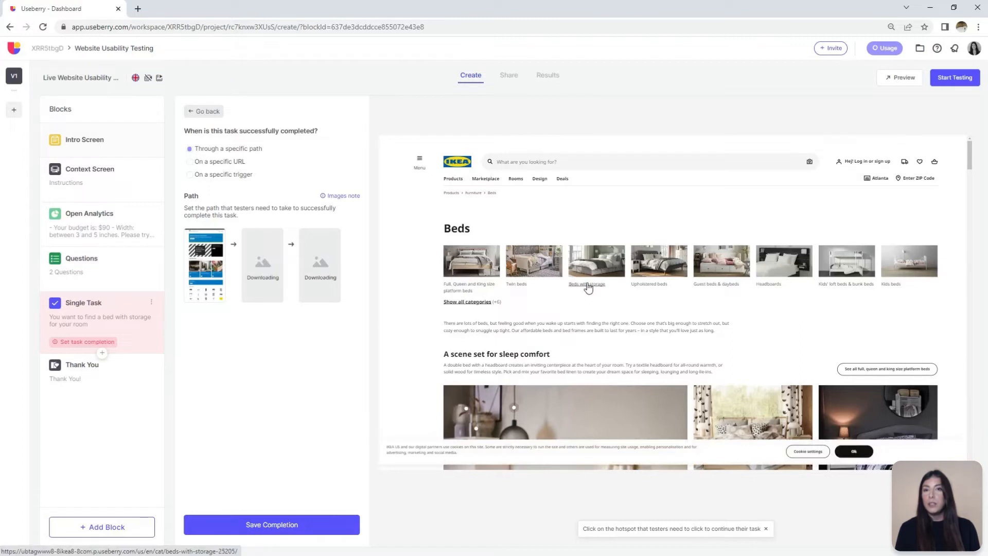
left_click(587, 286)
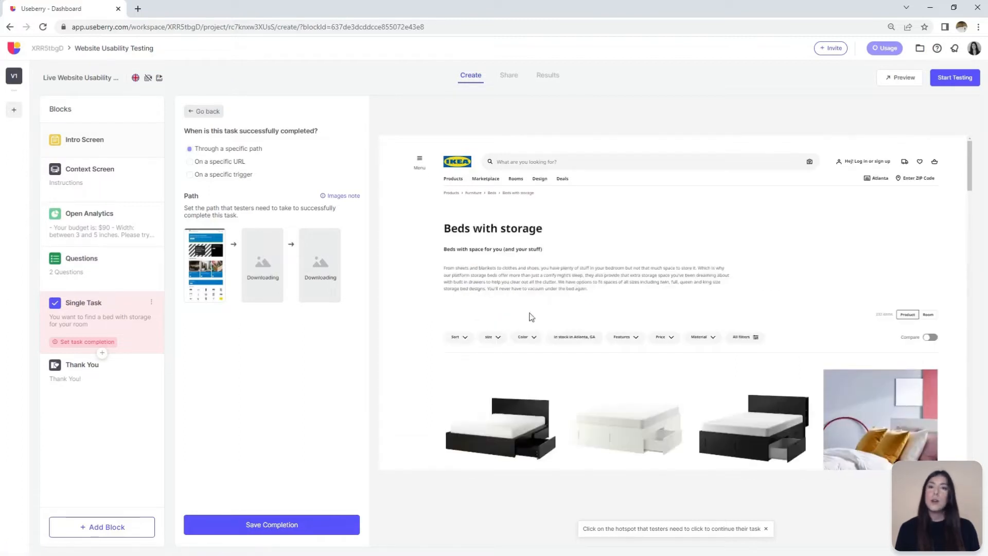
left_click(273, 530)
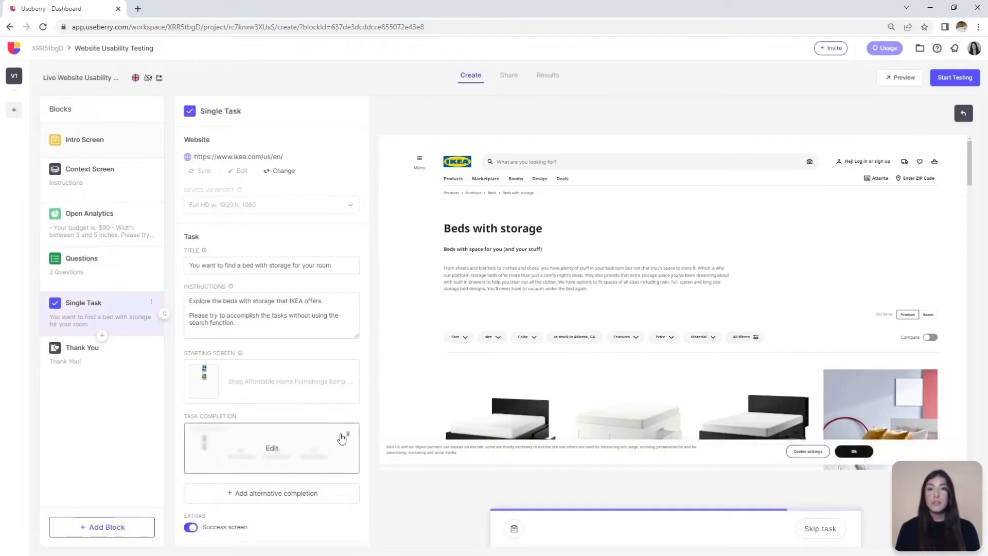
Add an alternative completion path through Products, Beds & mattresses, Beds and Beds with storage, and save it
scroll(359, 404, "down", 1)
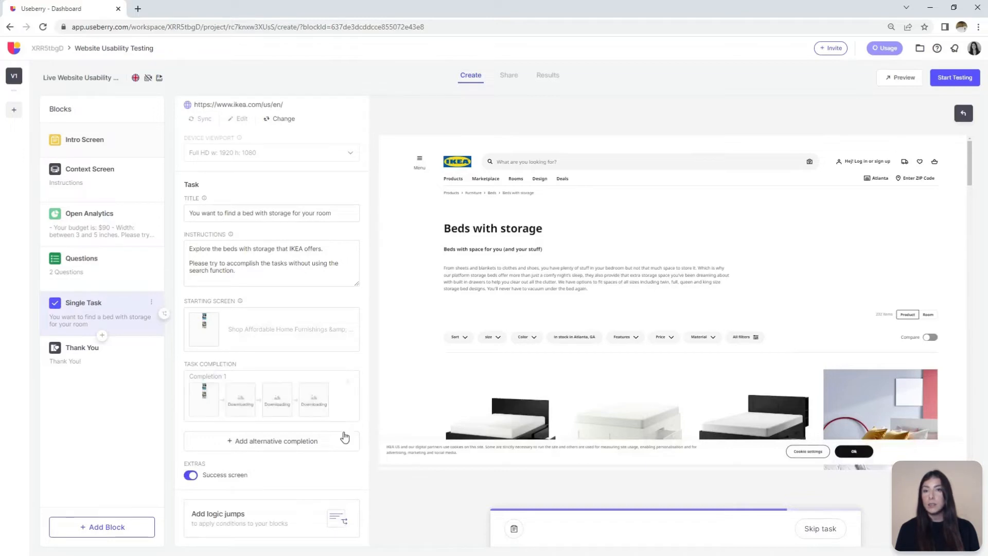
left_click(262, 445)
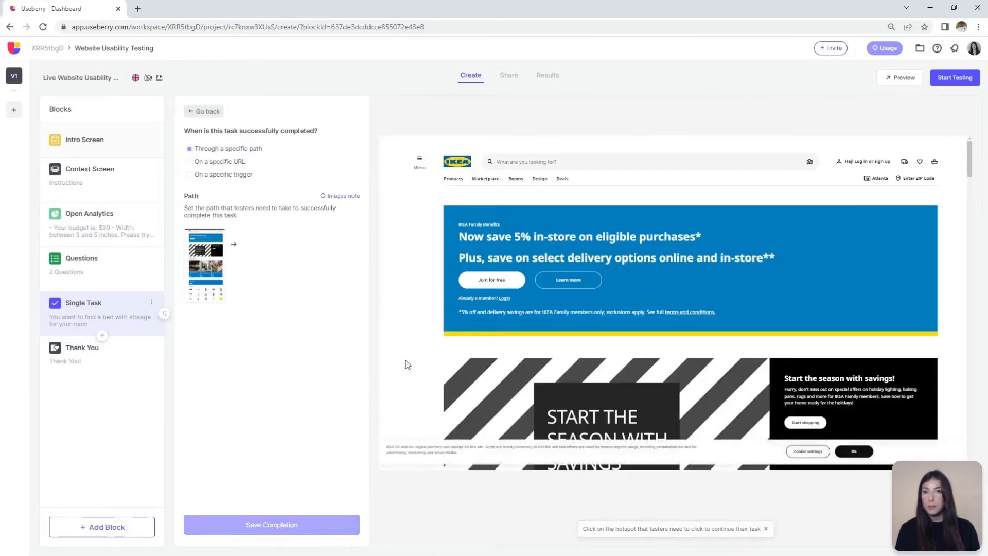
left_click(454, 180)
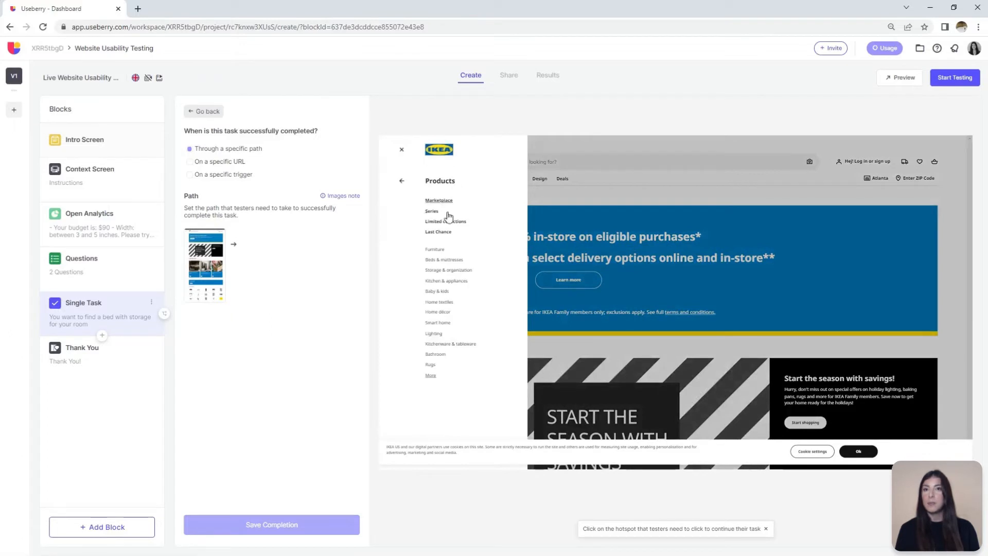
mouse_move(448, 260)
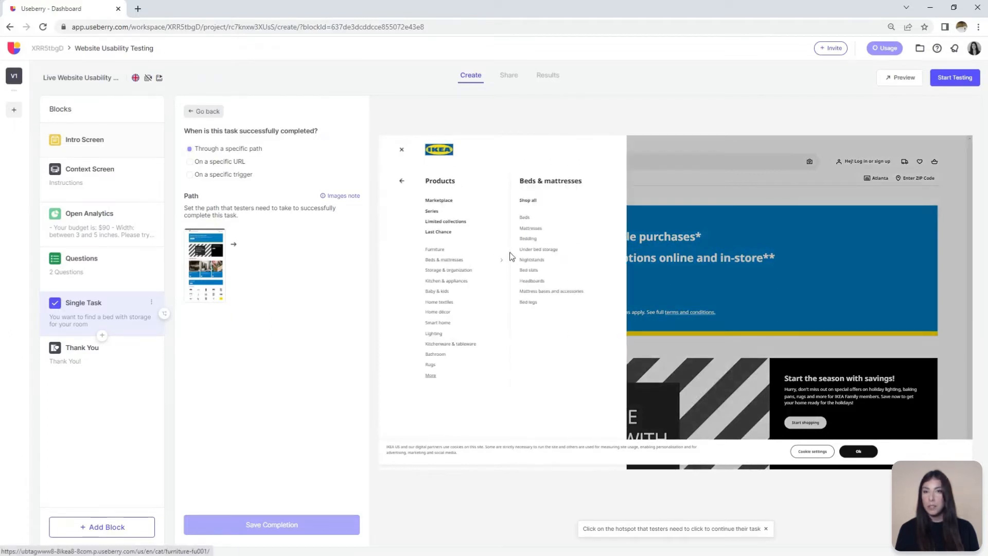
left_click(524, 218)
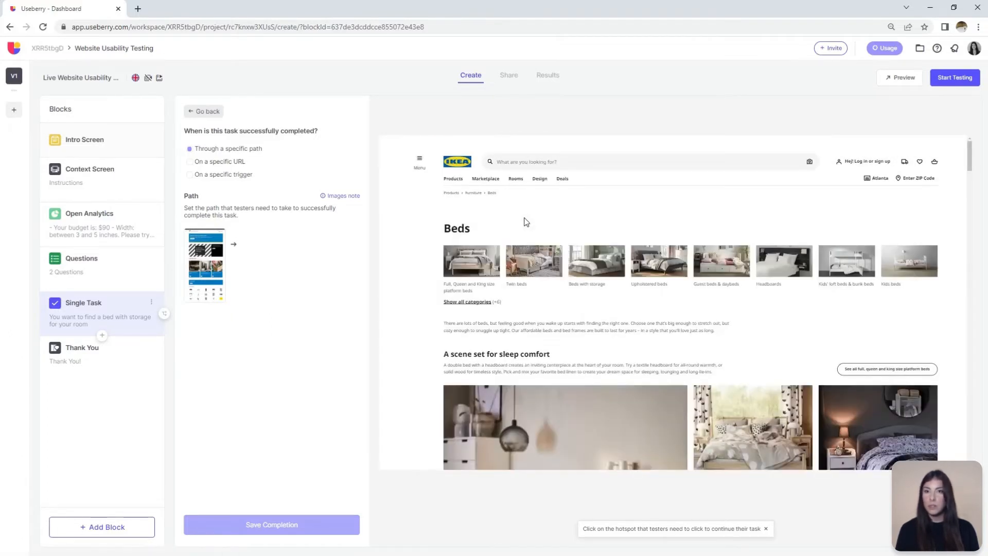
left_click(584, 283)
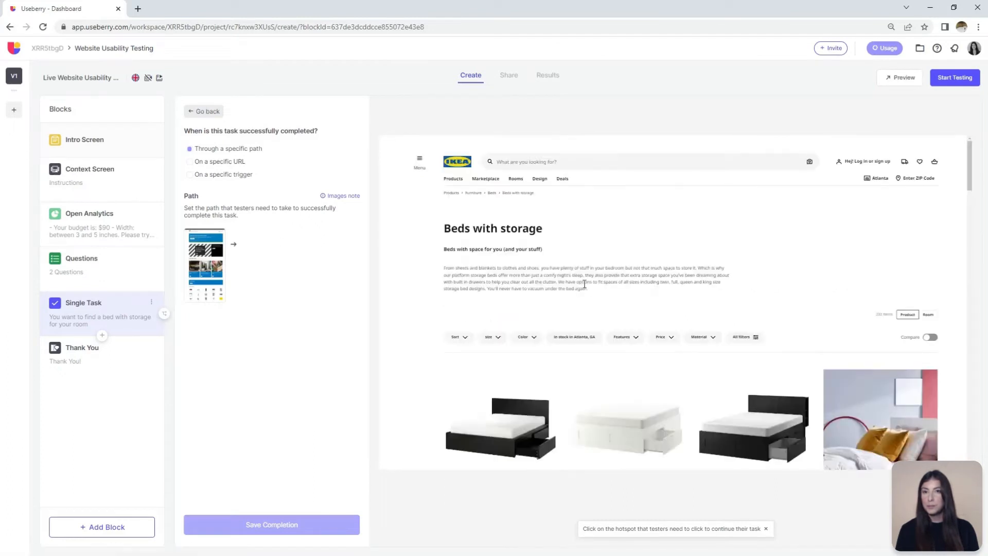
left_click(272, 524)
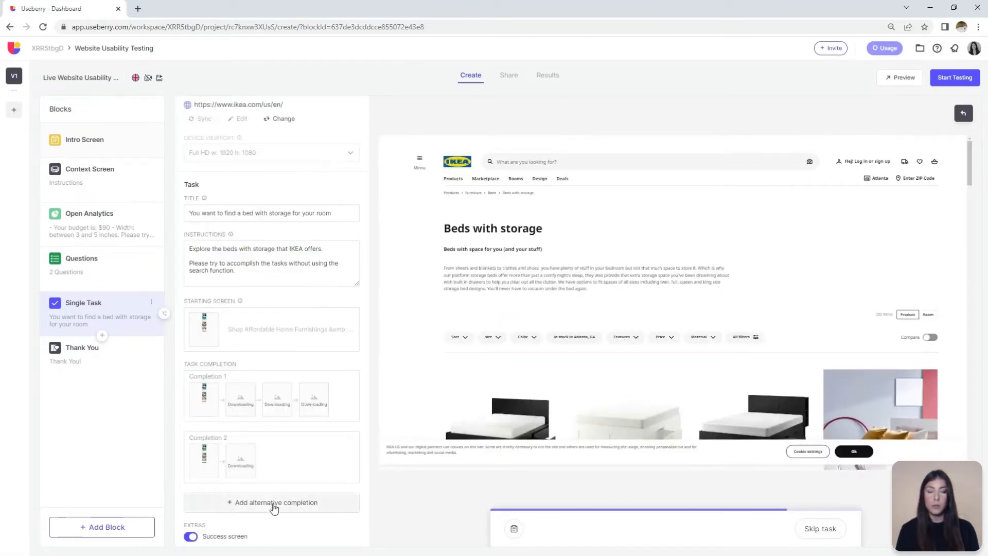
Add a third completion path through Products, Beds & mattresses and Beds, filtering the category to Beds with storage, and save it
left_click(452, 180)
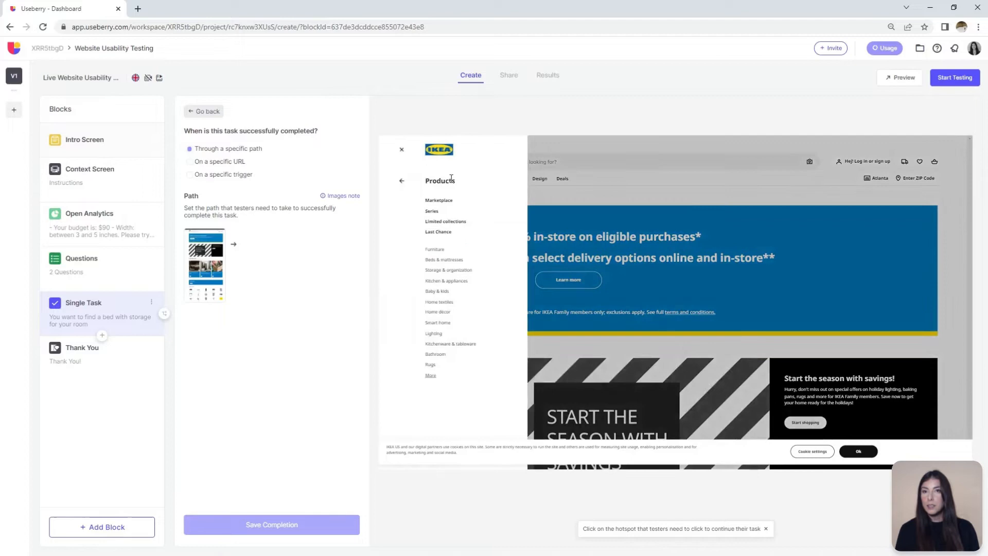
left_click(441, 262)
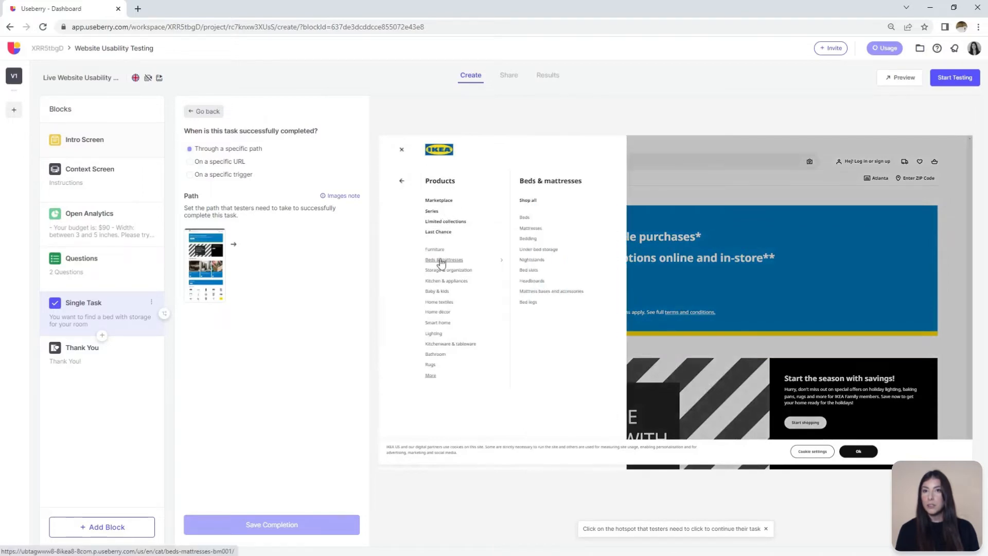
left_click(526, 220)
scroll(563, 221, "down", 6)
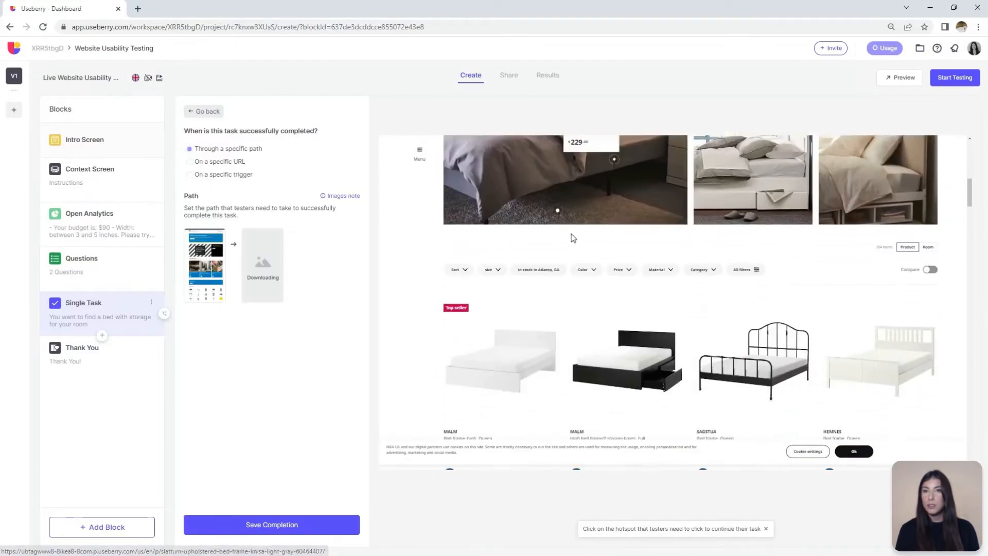
left_click(701, 269)
left_click(774, 323)
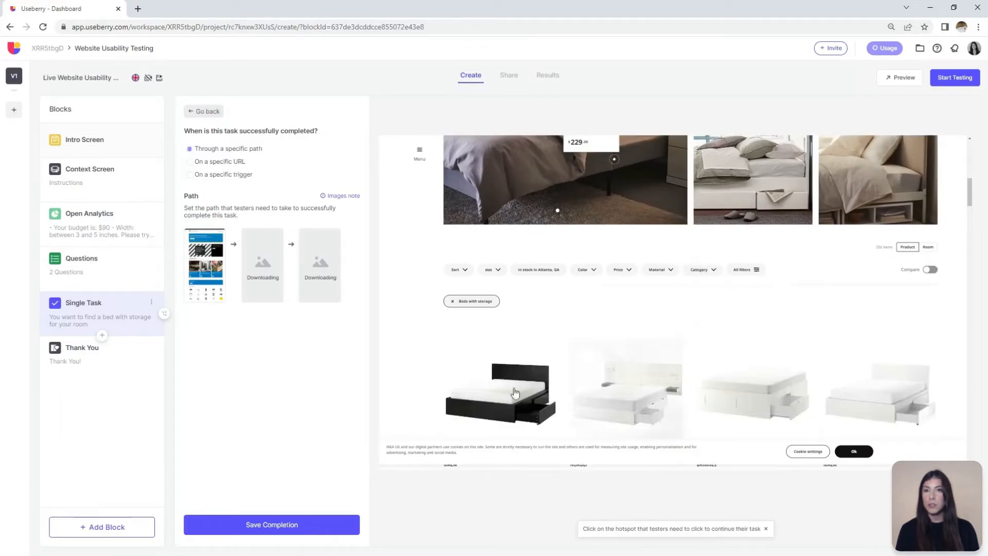
left_click(282, 524)
scroll(367, 424, "down", 2)
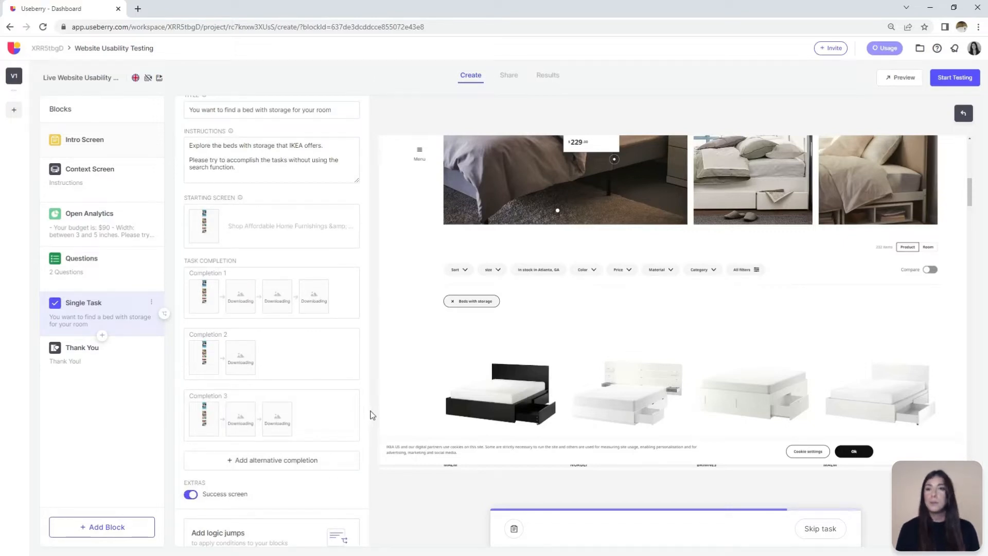
Add a Questions block after the Single Task with an Opinion Scale question reading "Overall this task was:"
left_click(102, 336)
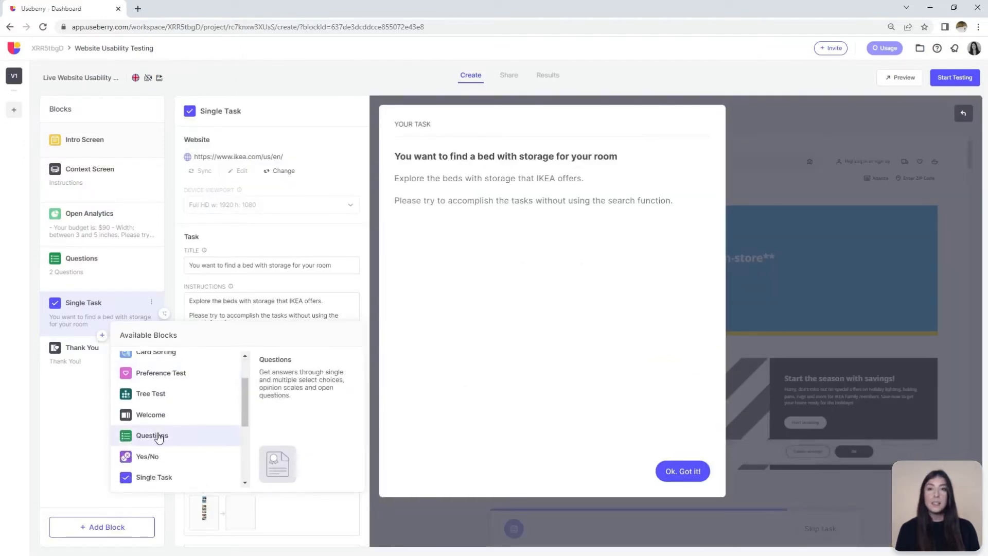
left_click(155, 436)
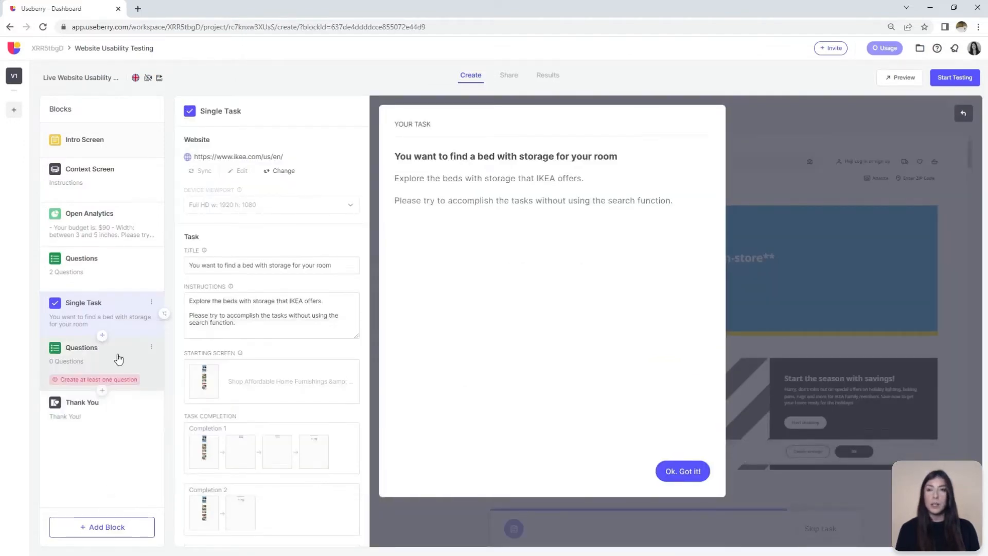
left_click(289, 116)
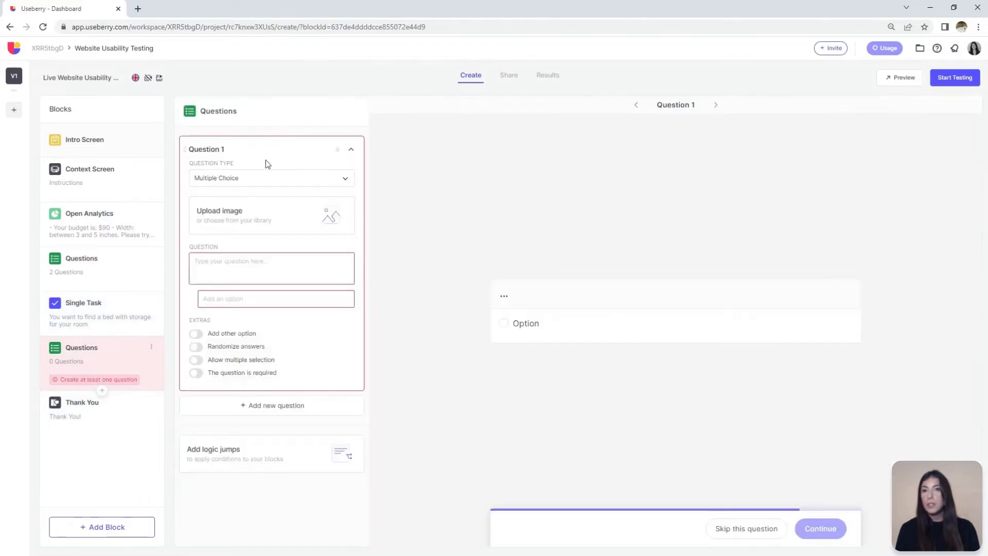
left_click(266, 179)
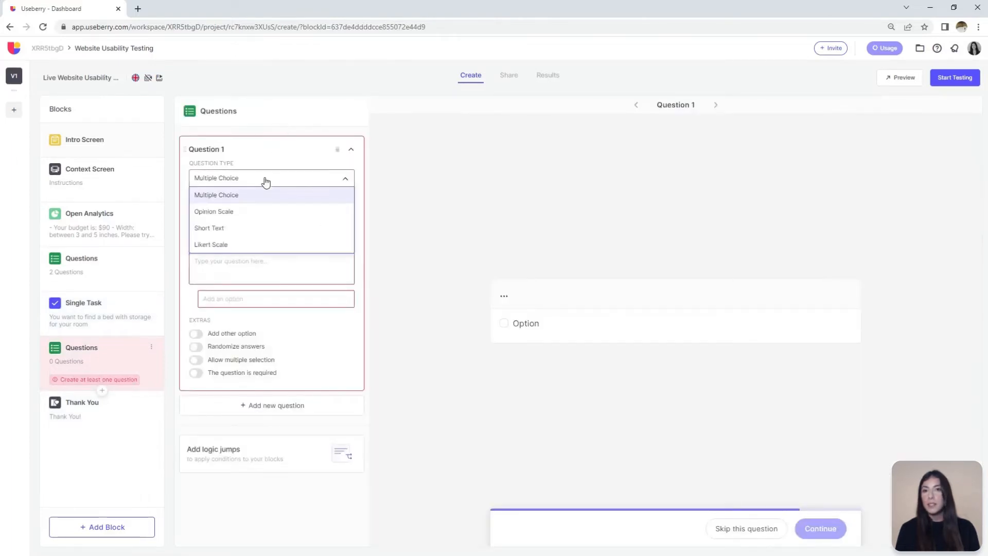
left_click(230, 212)
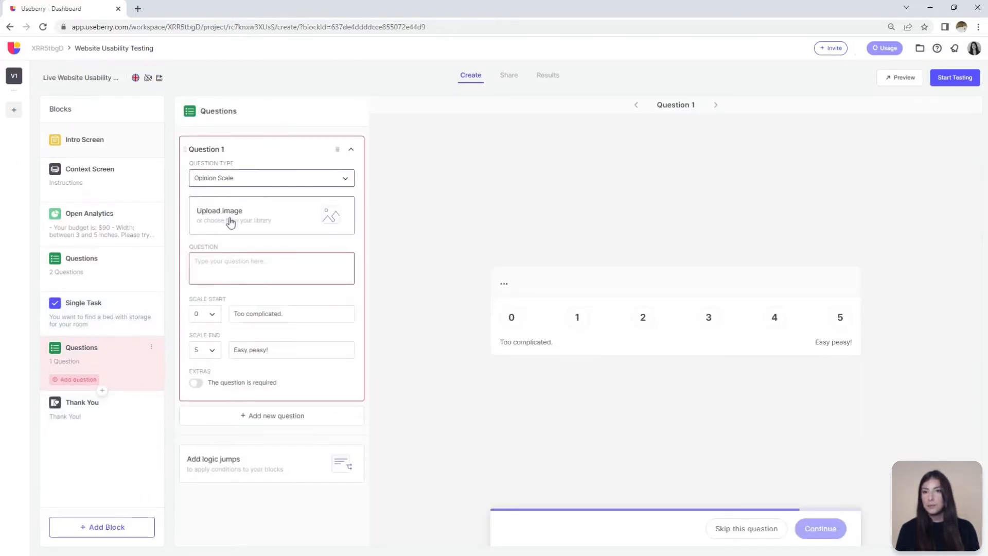
left_click(203, 259)
type("Overall this task was:")
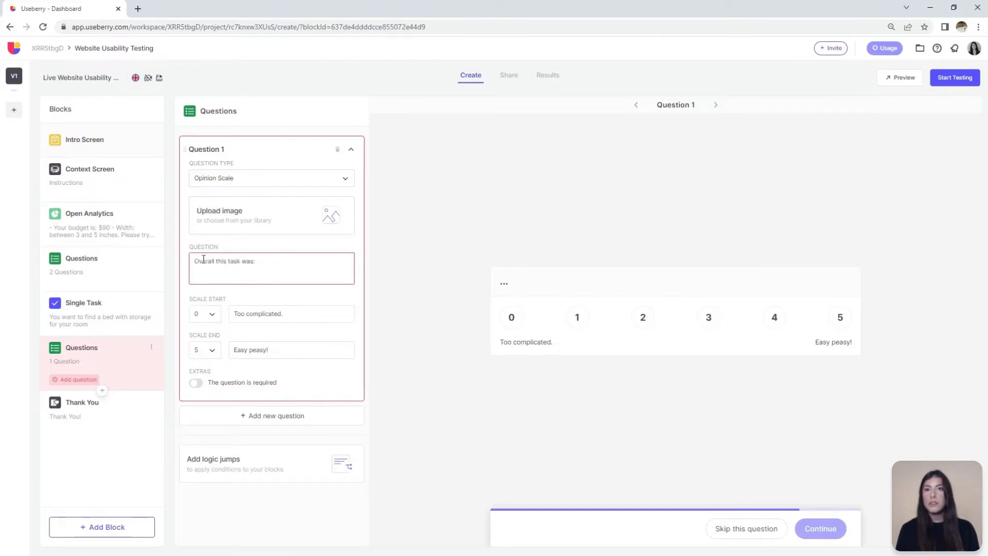
Set the new question's opinion scale to run from 1 to 7
left_click(212, 314)
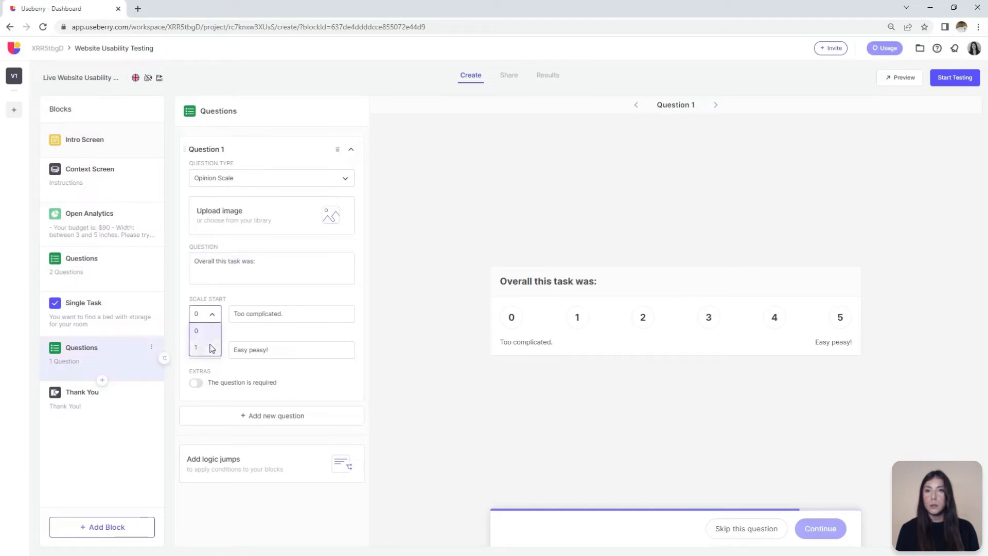
left_click(212, 348)
left_click(204, 351)
left_click(204, 401)
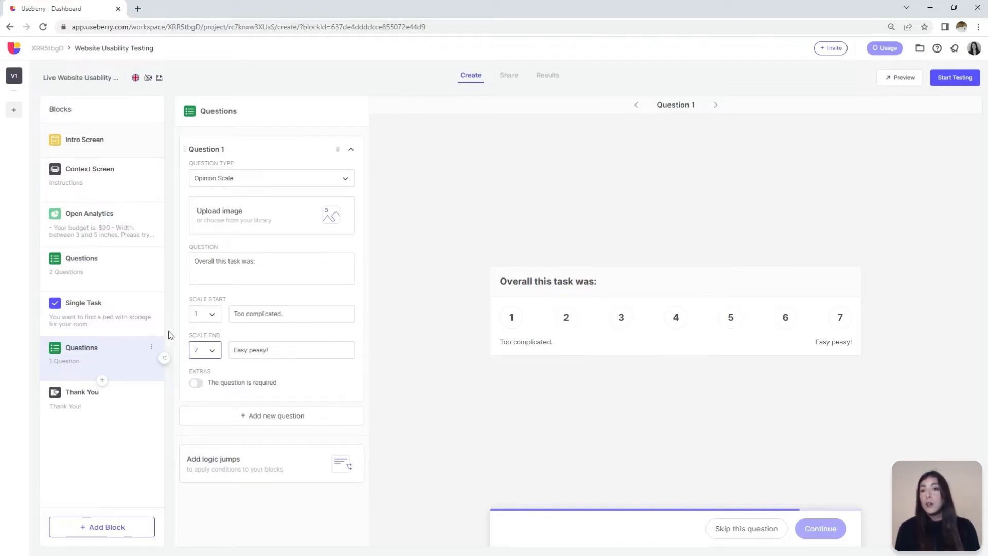
left_click(102, 381)
scroll(200, 434, "down", 1)
scroll(199, 434, "down", 2)
left_click(155, 417)
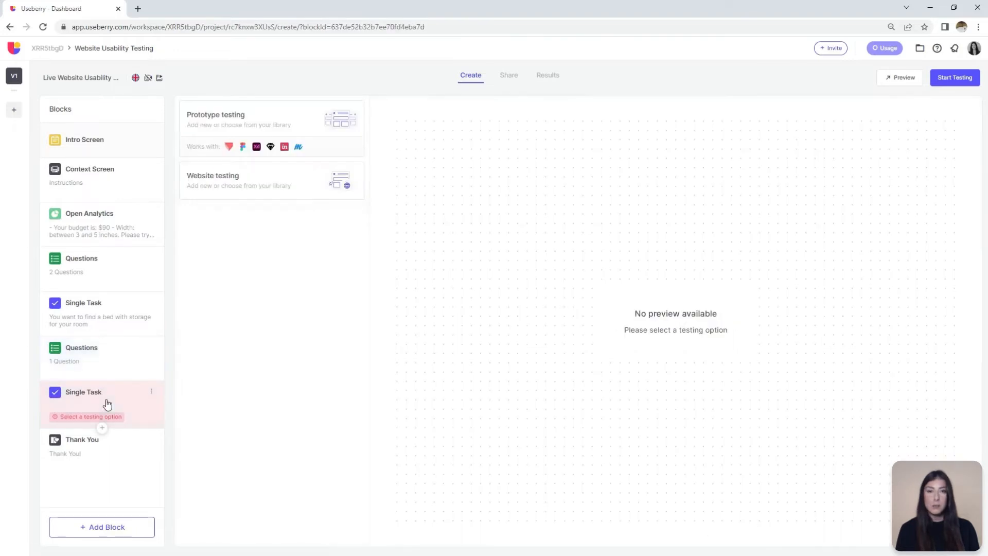
left_click(291, 185)
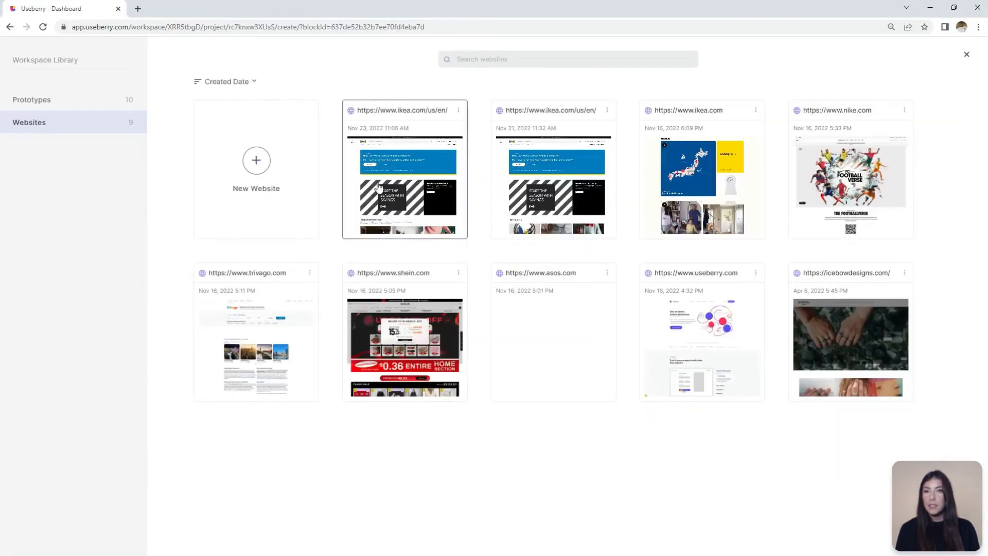
left_click(378, 186)
Title the task "Imagine that your bathroom sink broke and needs to be replaced." and instruct testers to explore IKEA's bathroom sinks without searching
left_click(195, 266)
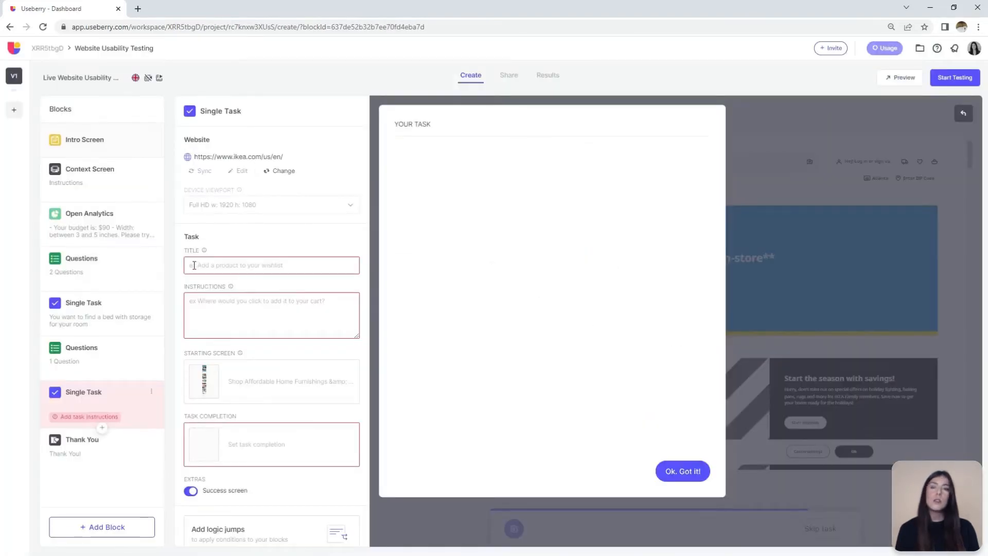
type("Imagine that your bathroom sink broke and needs to be replaced.")
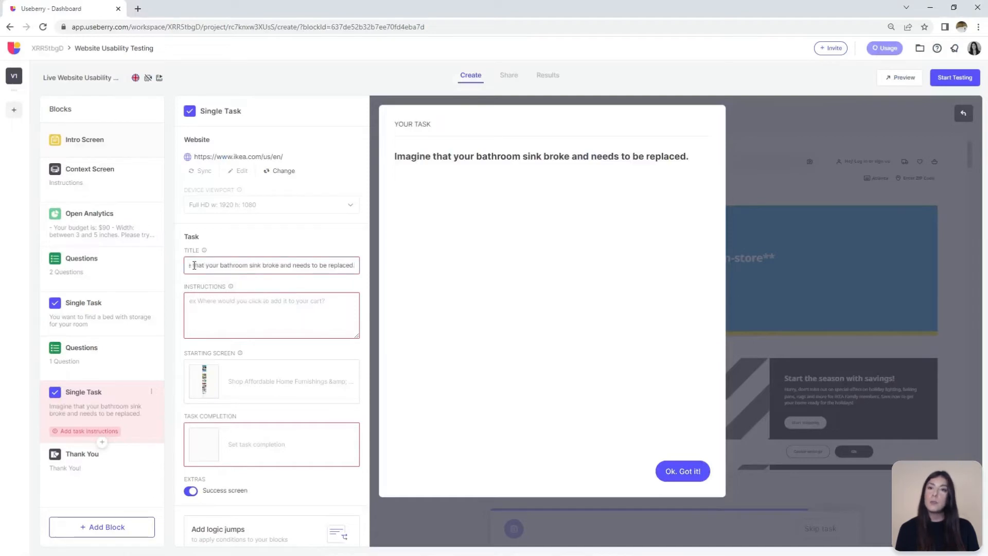
left_click(197, 301)
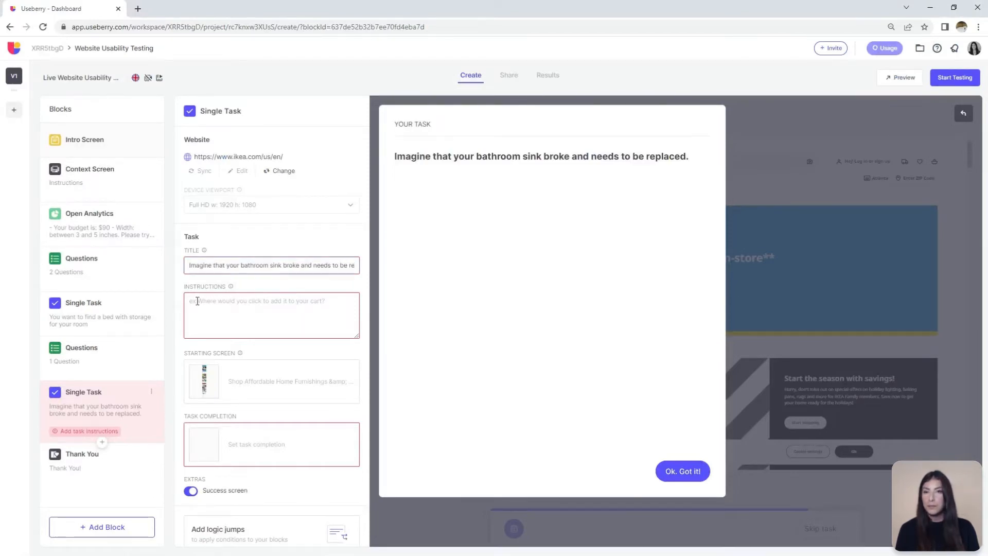
type("Where would you go to explore what bathroom sinks IKEA offers?  Please try to accomplish the tasks without using the search function.")
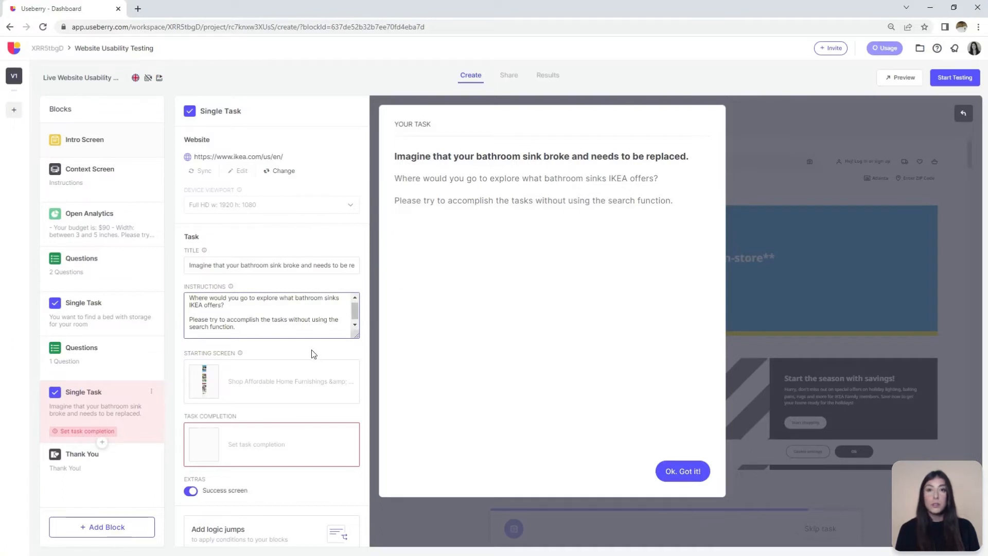
Set the bathroom sink task to complete when the URL contains "cat/bathroom-sinks-20723/" and save the completion
left_click(262, 442)
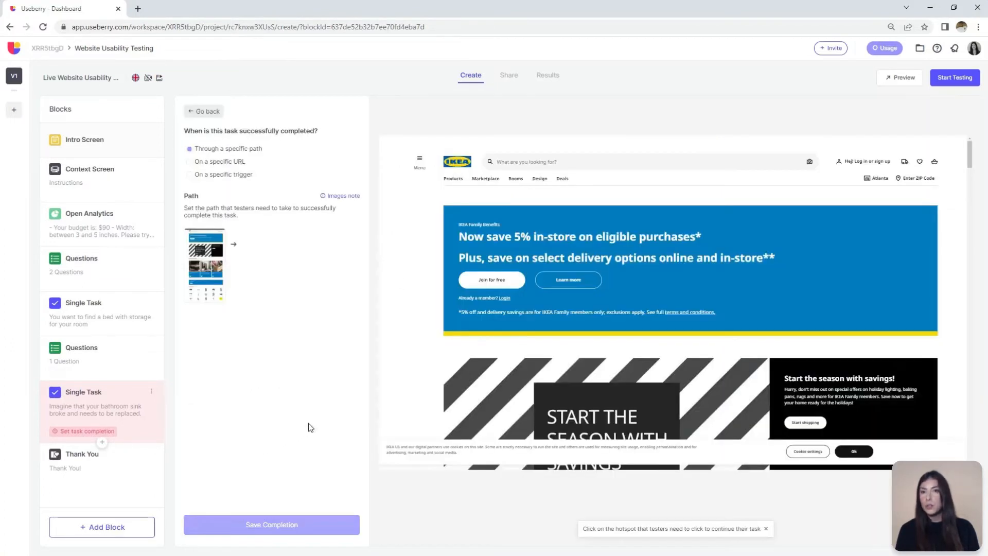
left_click(190, 162)
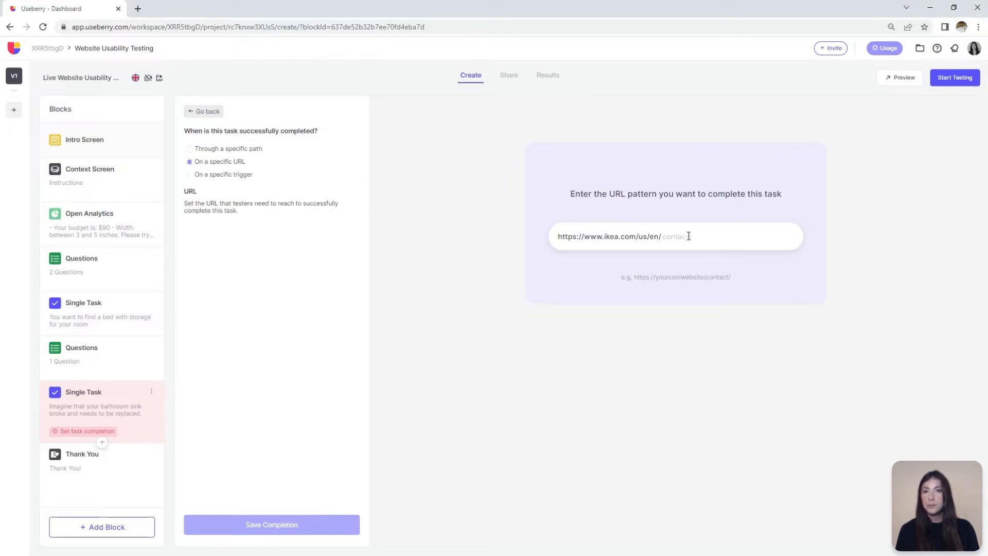
type("cat/bathroom-sinks-20723/")
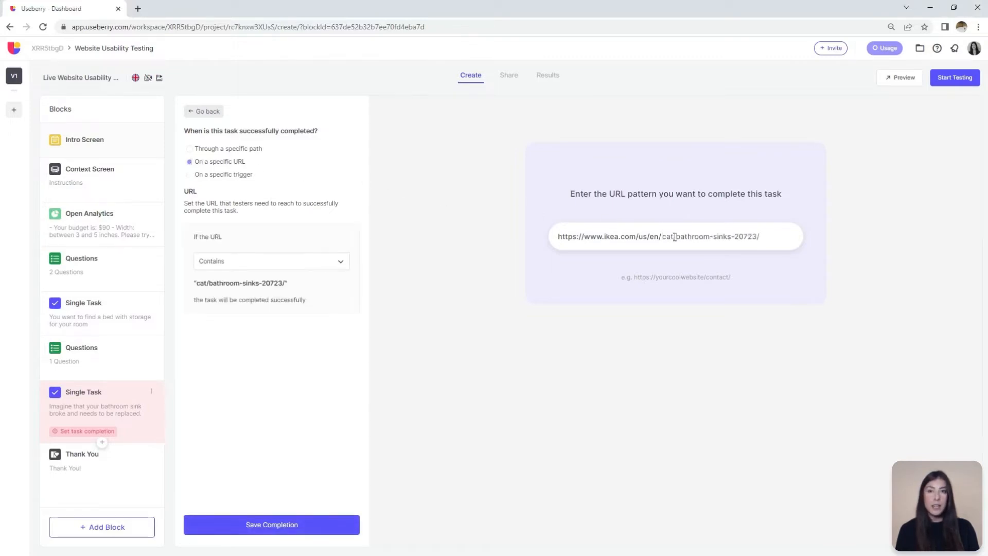
left_click(340, 262)
left_click(341, 263)
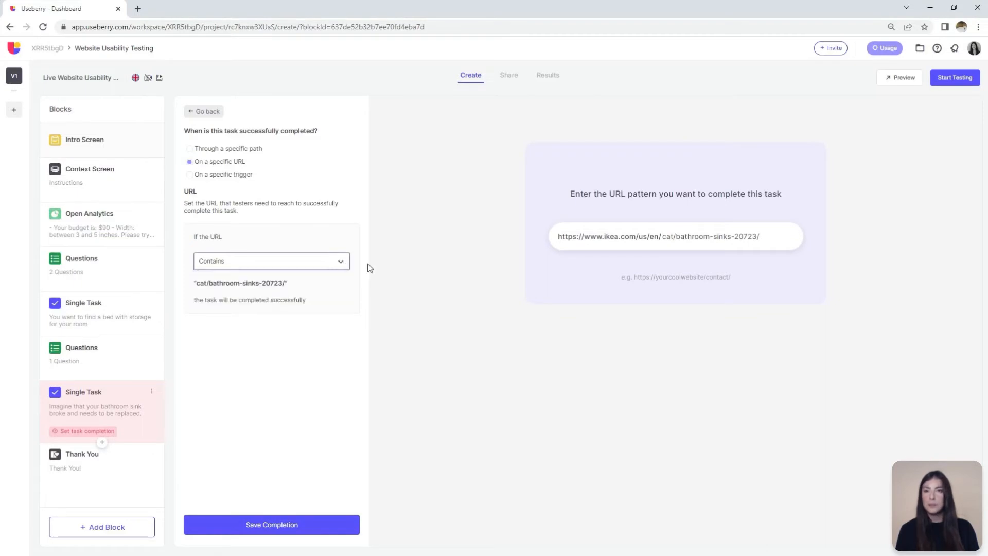
left_click(260, 524)
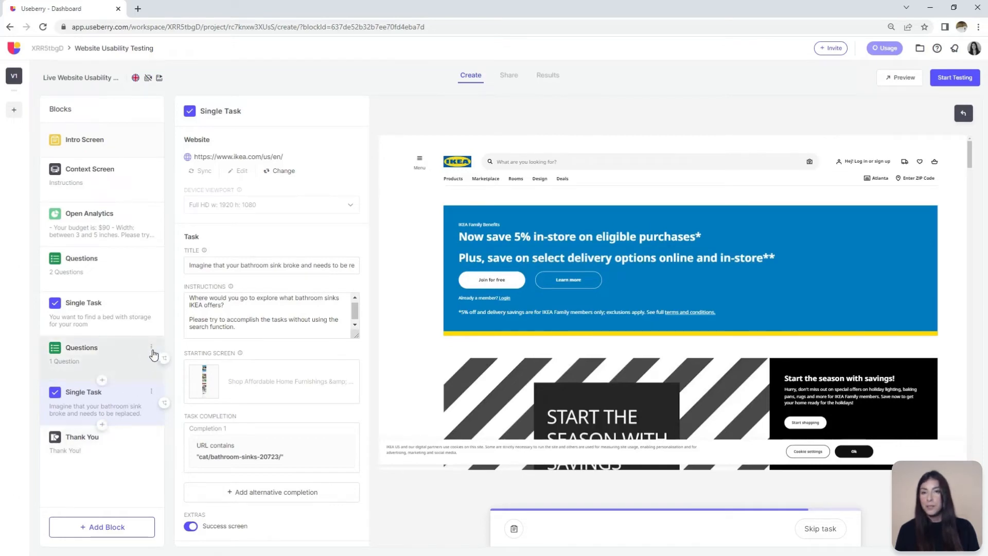
Duplicate the Questions block that follows the bed task and place the copy after the bathroom sink Single Task
left_click(151, 347)
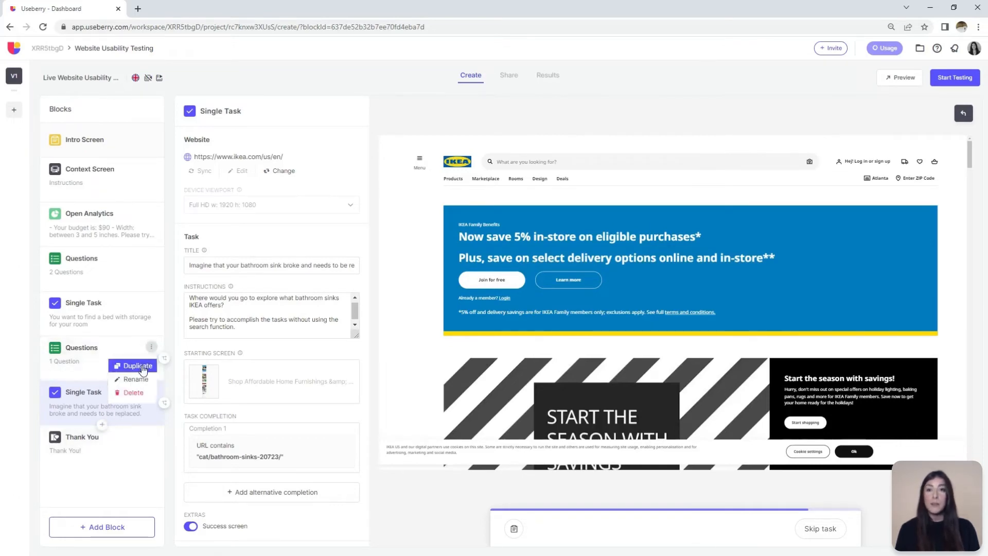
left_click(138, 365)
left_click_drag(106, 400, 106, 447)
left_click(173, 446)
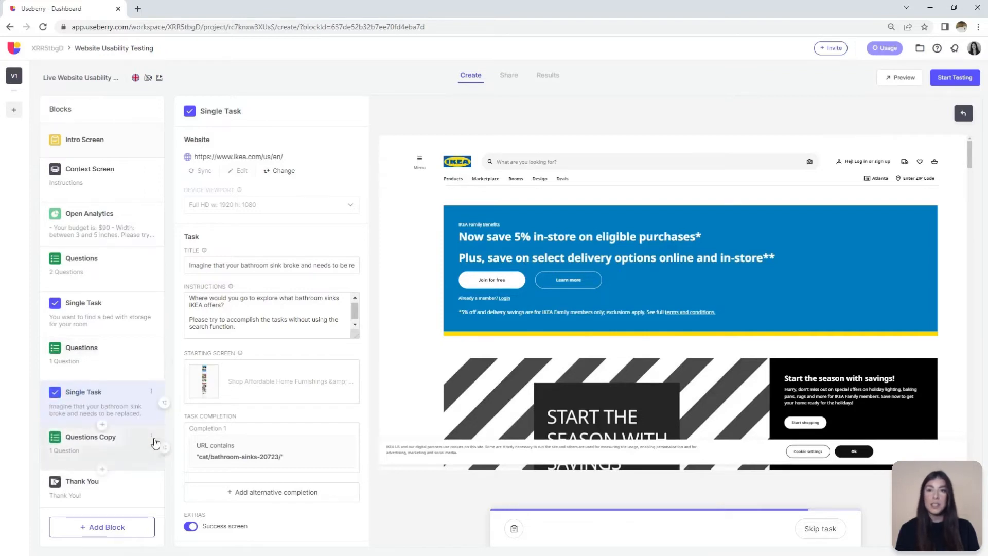
Rename the copied block after the bathroom sink task as "Questions"
left_click(150, 438)
left_click(135, 468)
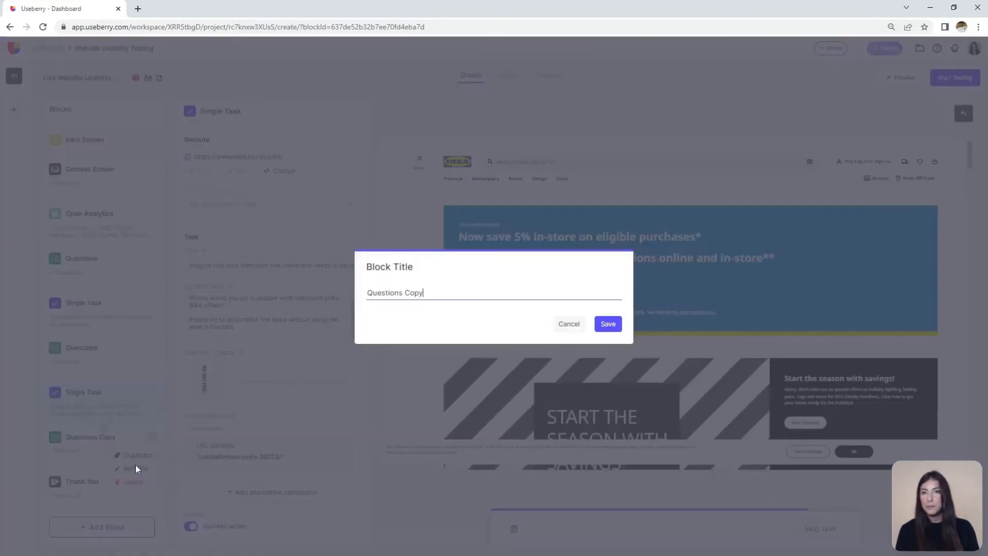
key("BackSpace")
key("BackSpace")
key("BackSpace")
key("BackSpace")
key("BackSpace")
left_click(604, 324)
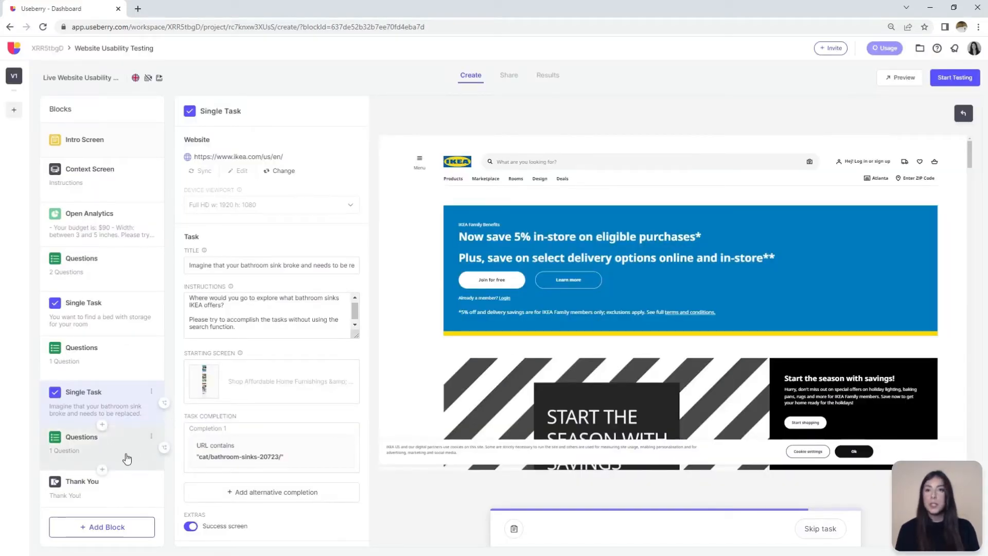
left_click(103, 471)
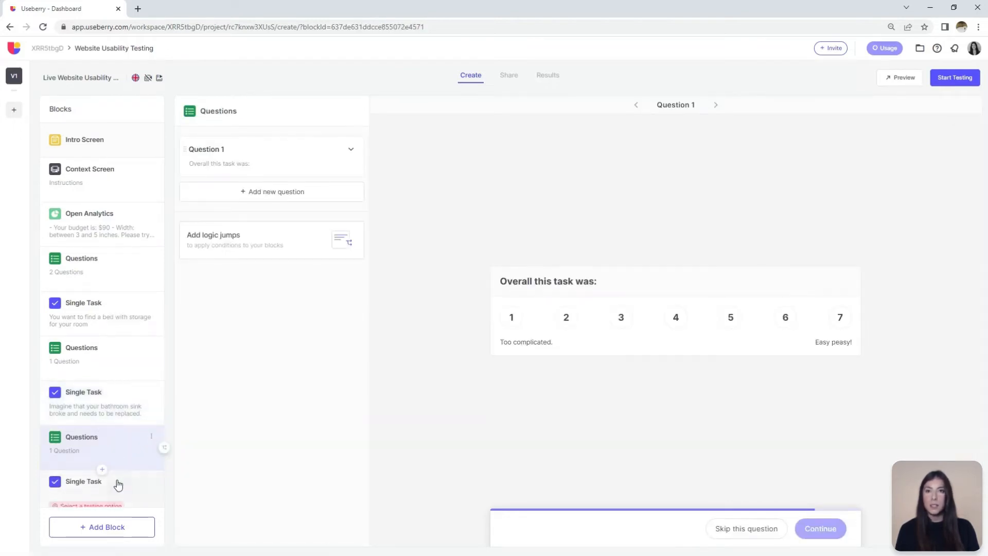
scroll(118, 481, "down", 2)
left_click(121, 438)
left_click(278, 184)
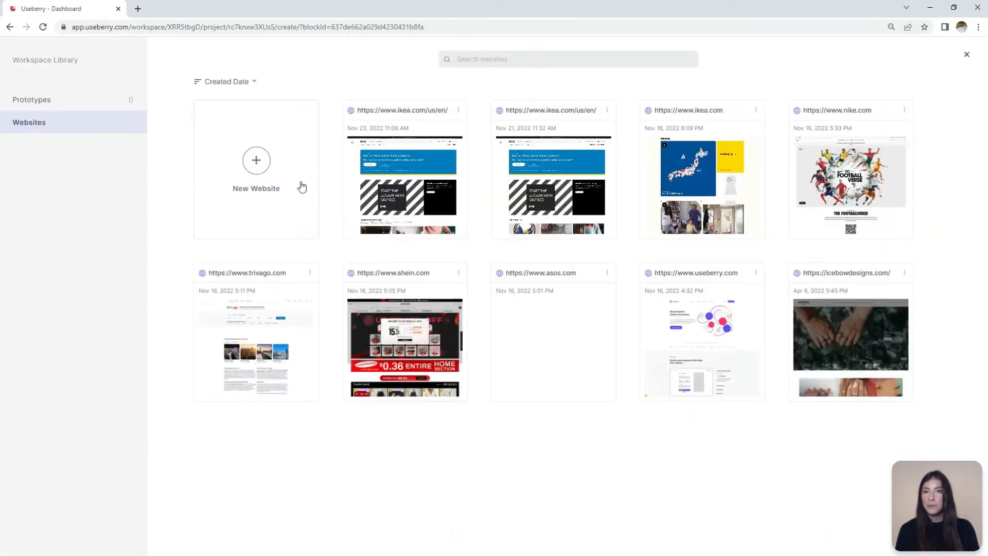
left_click(367, 188)
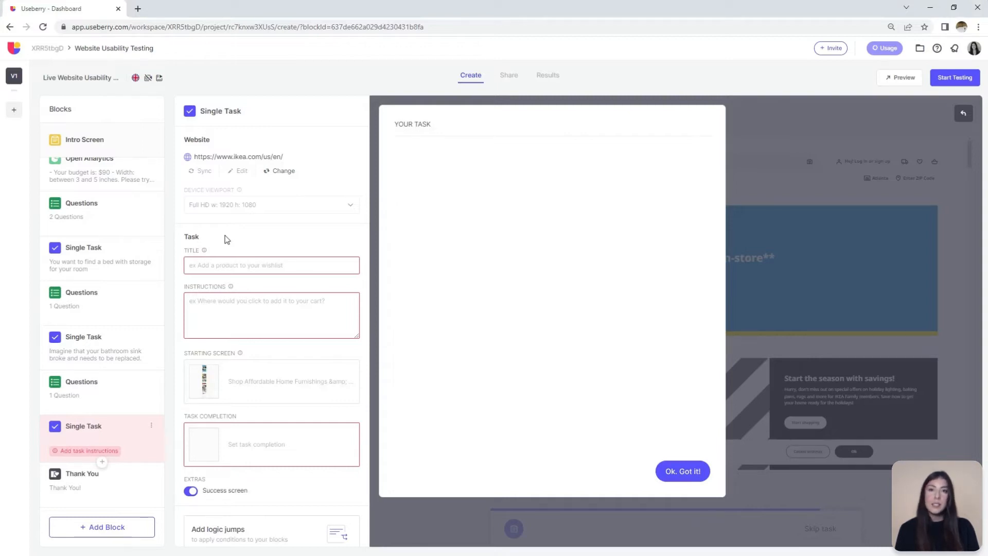
Title the task "Track your order" and instruct testers to track a placed order with the given tracking code, without searching
left_click(212, 263)
type("Track your order")
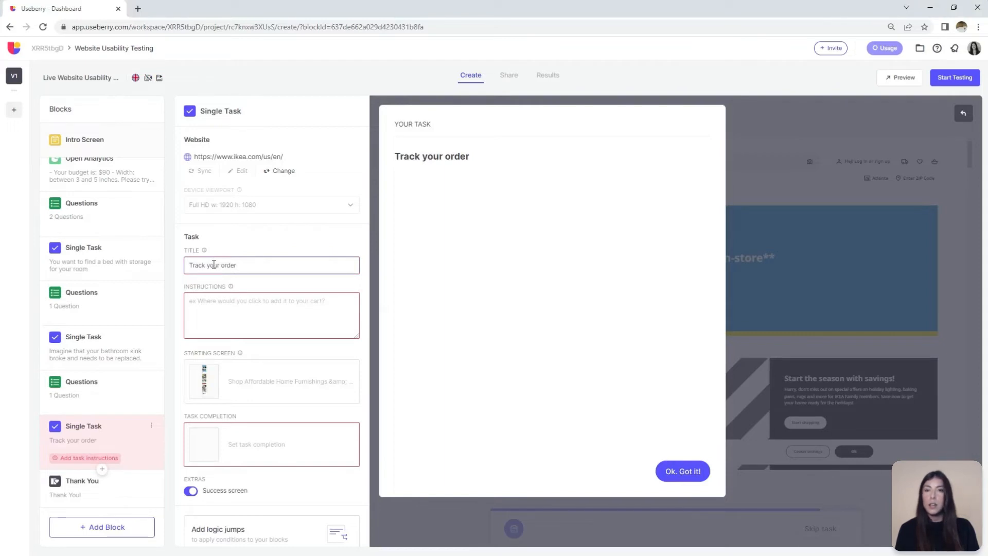
left_click(195, 302)
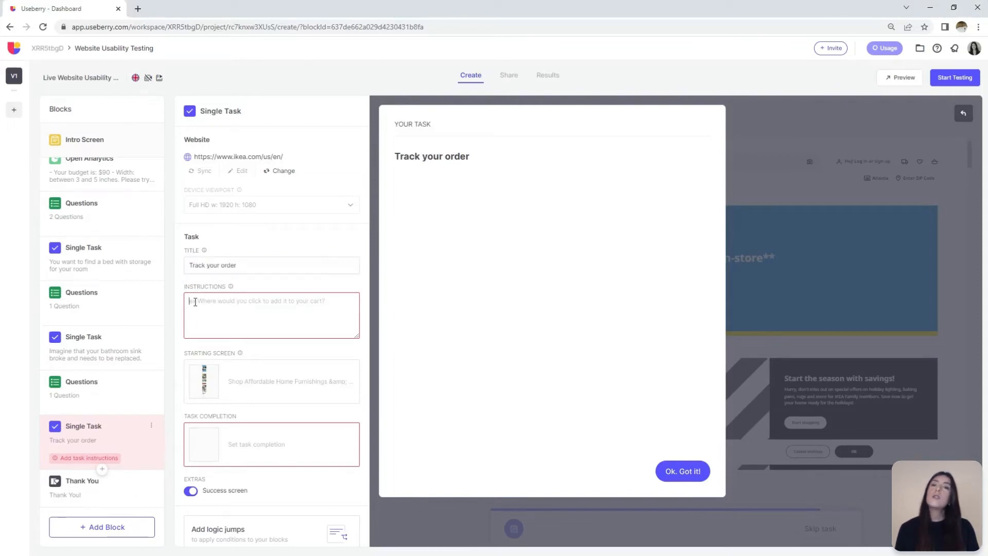
type("Imagine that you have placed an order and you would like to track it.  Your order track code is: 152523  Please try to accomplish the tasks without using the search function.")
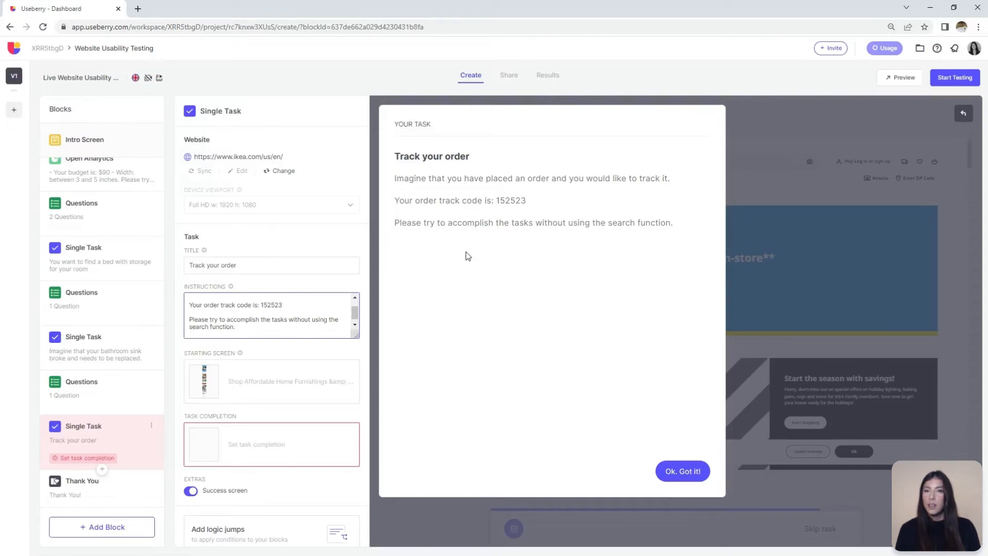
Set the order-tracking task to complete on a specific trigger and open IKEA's "Track and manage your order" page in the site preview
left_click(249, 451)
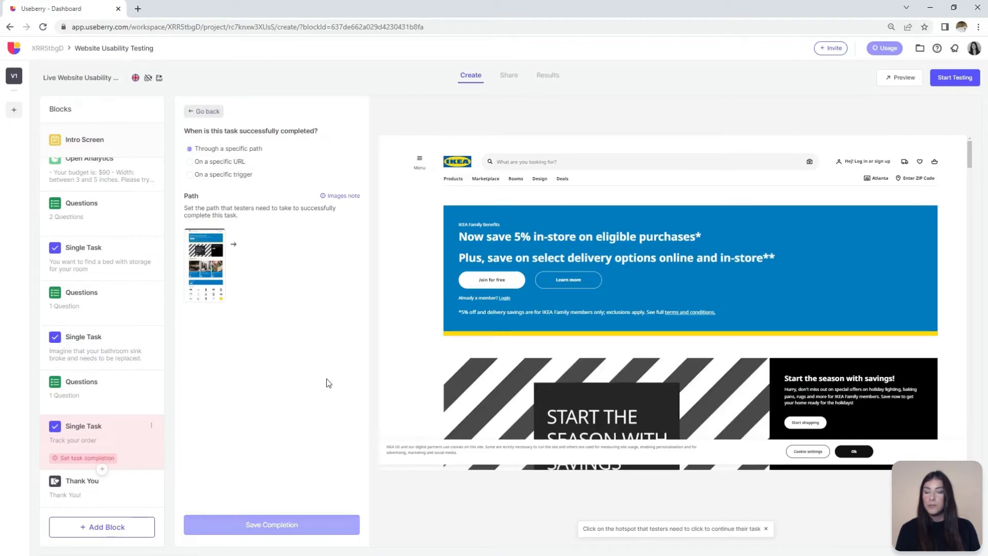
left_click(231, 175)
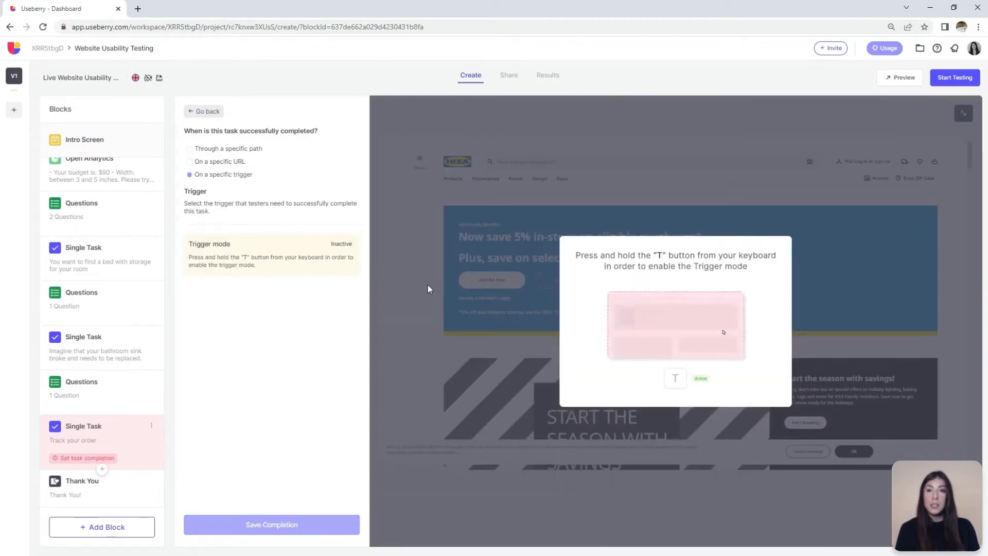
left_click(428, 286)
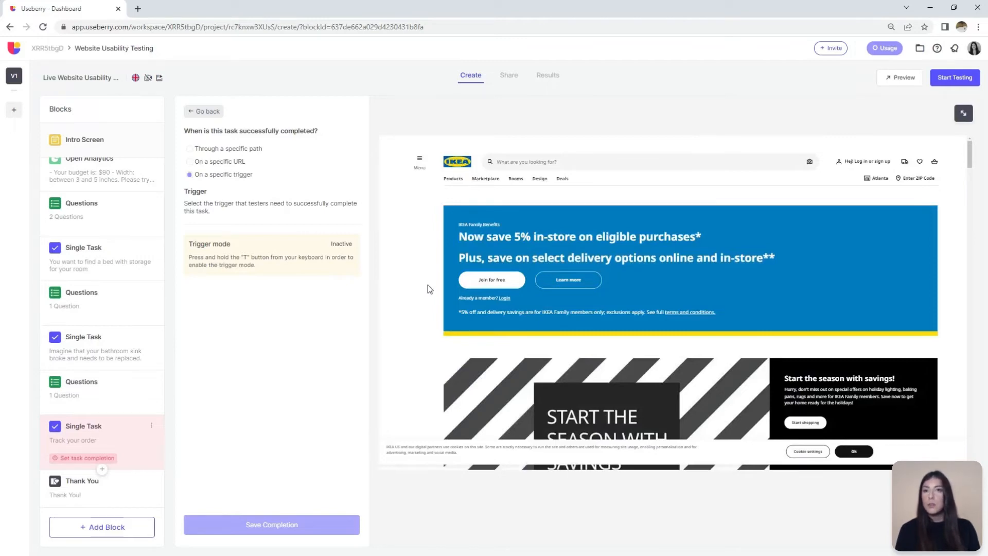
left_click(420, 160)
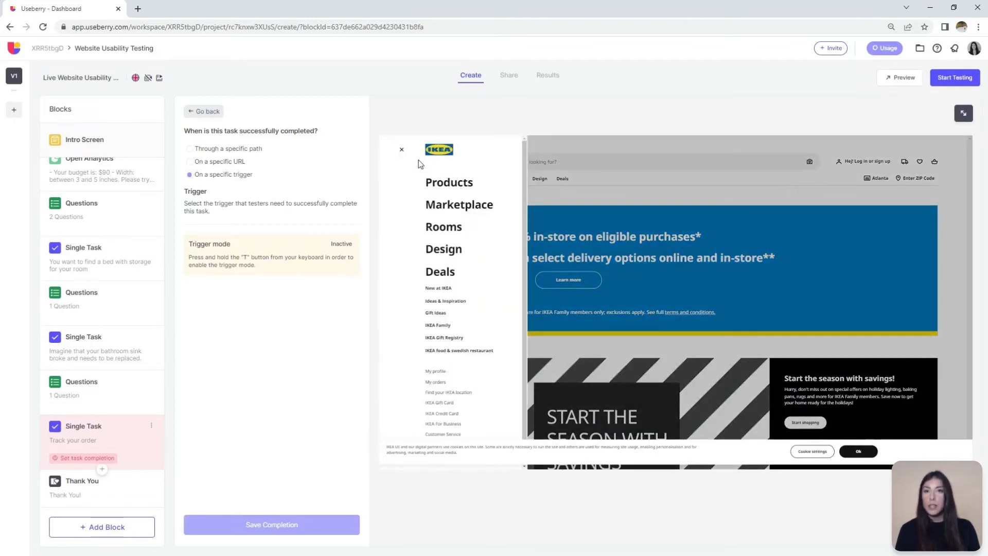
left_click(437, 382)
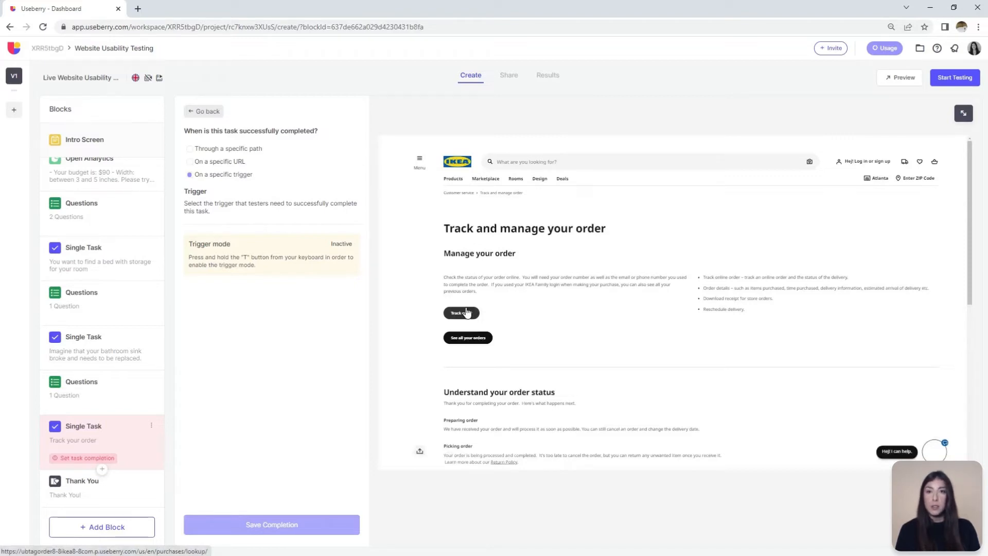
Enable trigger mode and capture the "Track order" button as the element that completes the task
key("t")
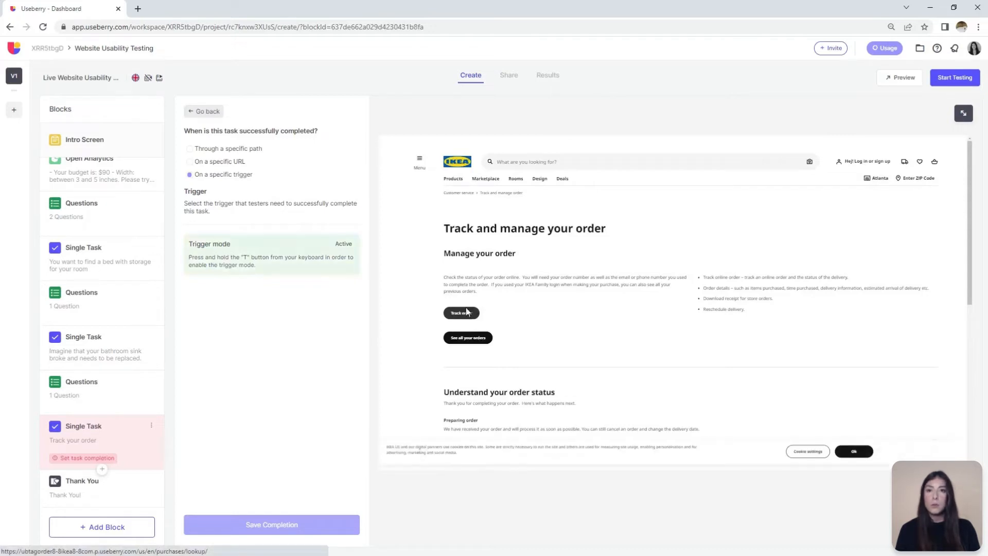
left_click(466, 312)
left_click(452, 293)
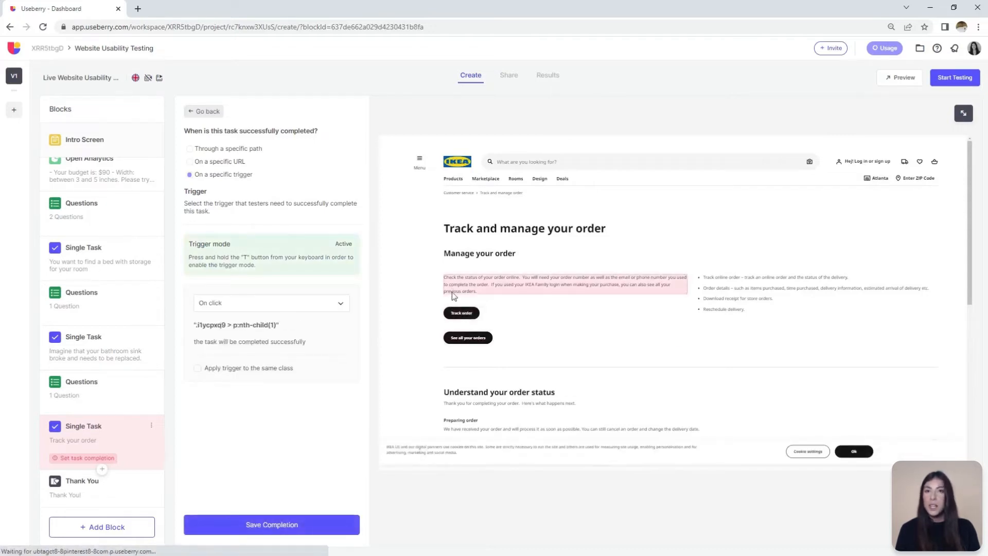
left_click(451, 273)
left_click(447, 229)
left_click(429, 199)
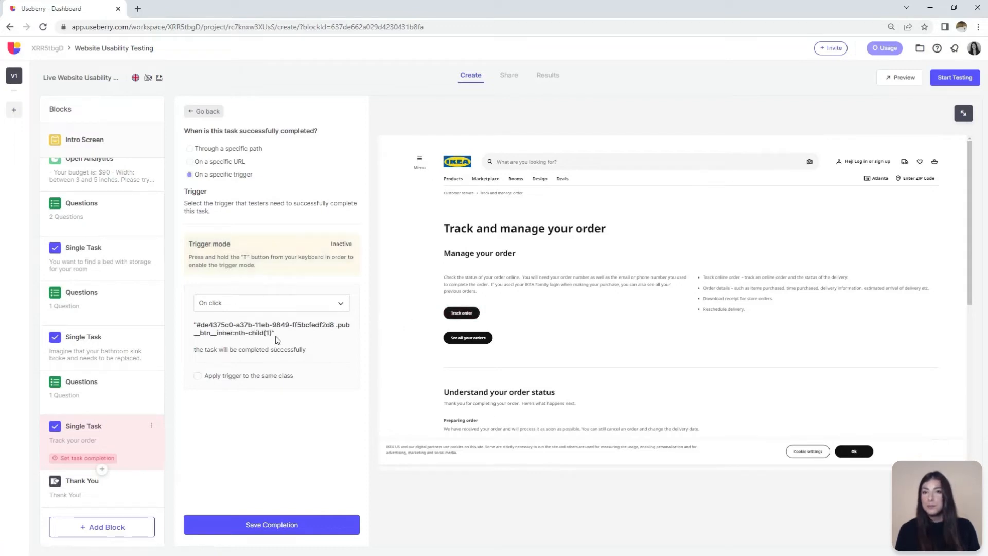
Choose "On click" as the trigger condition and save the task completion
left_click(338, 306)
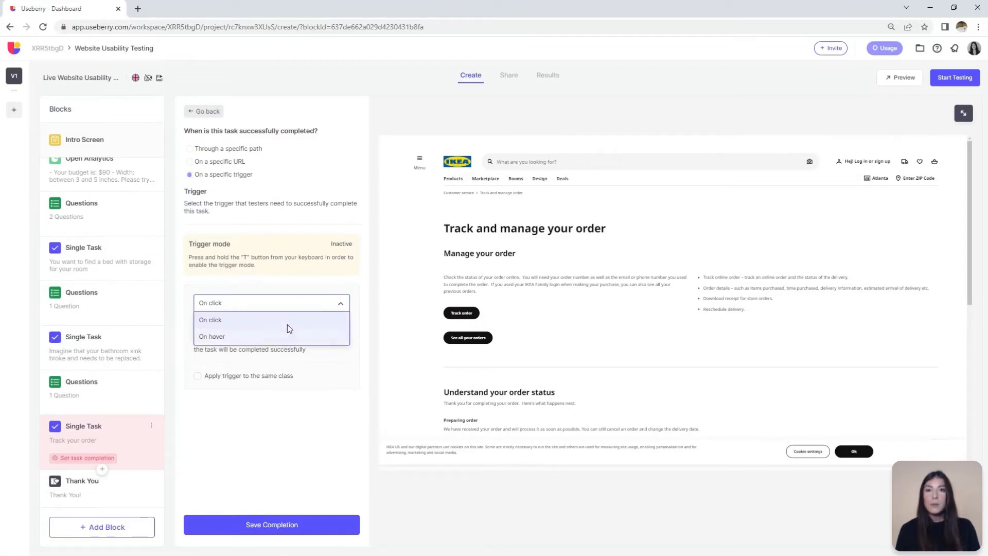
left_click(288, 323)
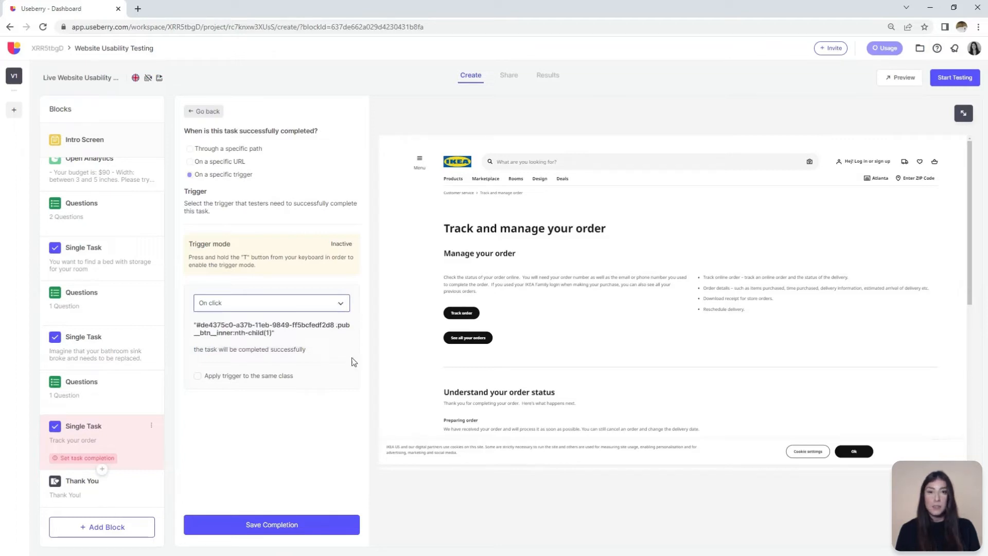
left_click(268, 525)
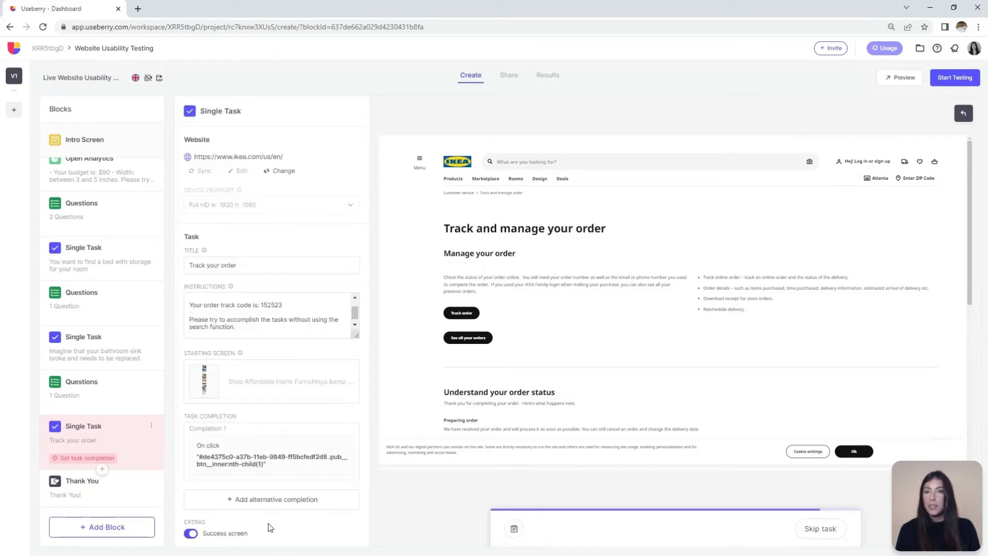
Duplicate the Questions block that follows the bathroom sink task and place the copy after the "Track your order" task
left_click(151, 383)
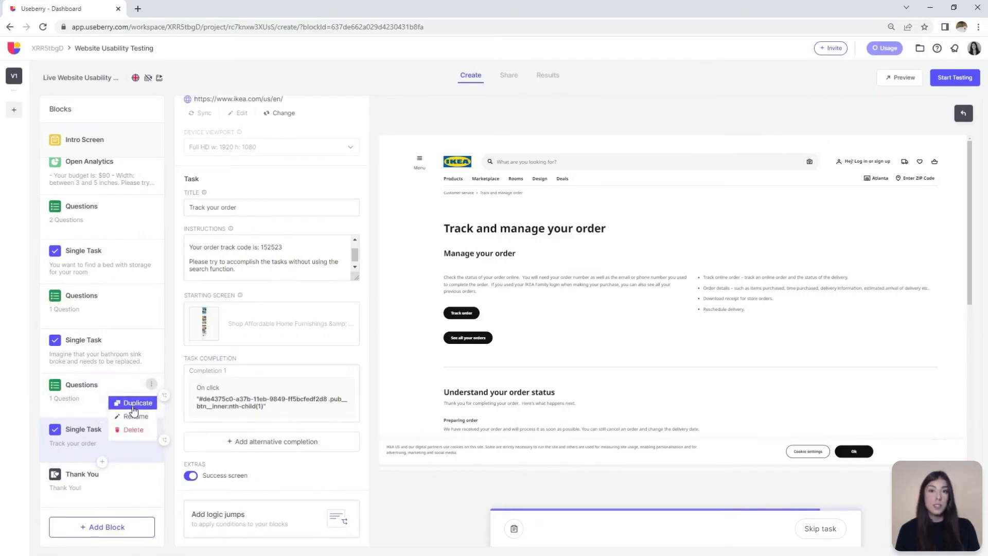
left_click(134, 407)
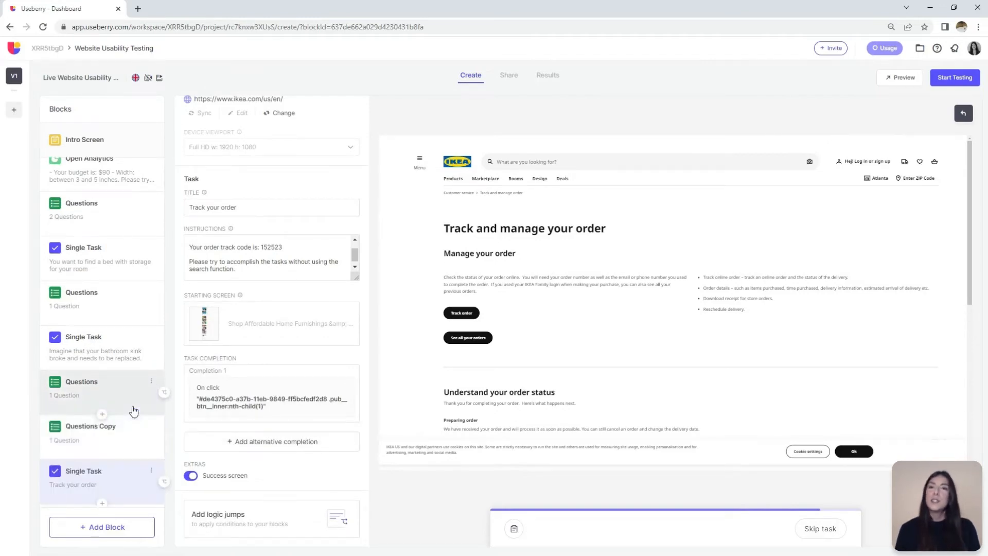
scroll(129, 411, "down", 1)
left_click_drag(117, 397, 116, 458)
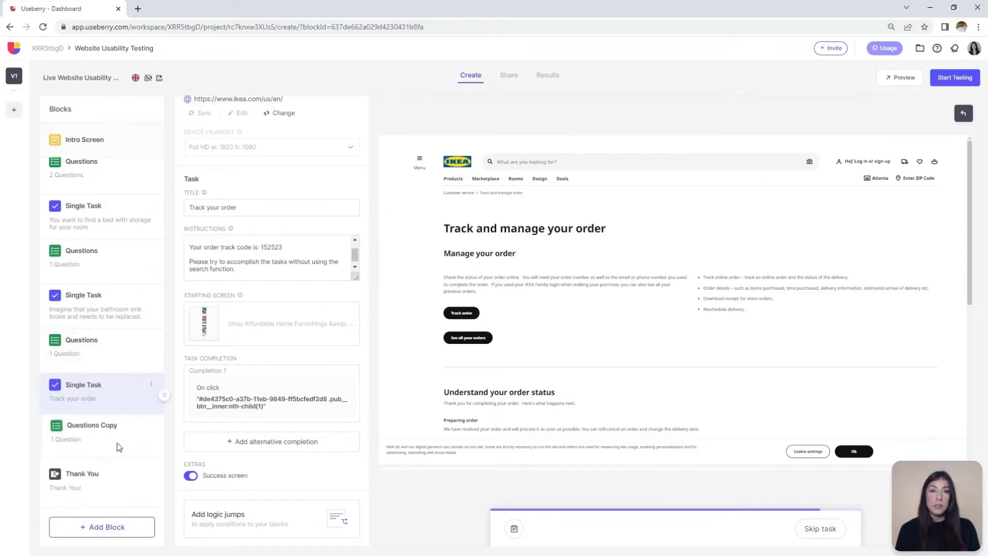
Rename the copied block after the "Track your order" task as "Questions"
left_click(151, 430)
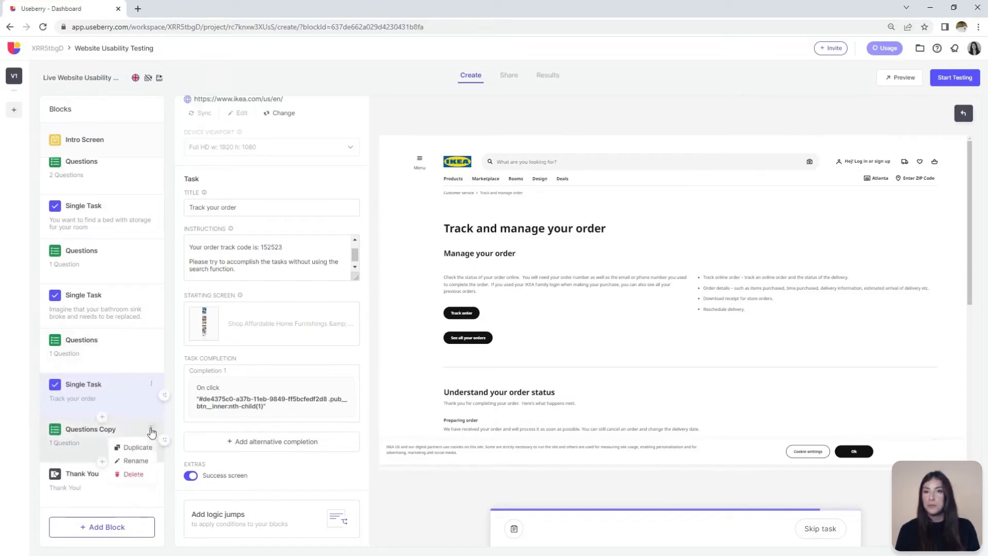
left_click(136, 460)
key("BackSpace")
key("BackSpace")
key("BackSpace")
key("BackSpace")
key("BackSpace")
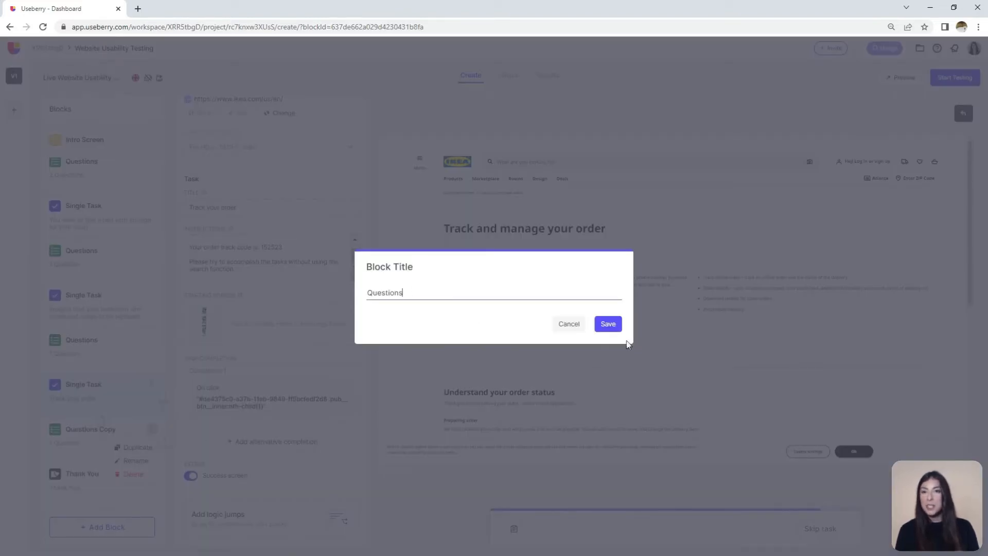
left_click(608, 324)
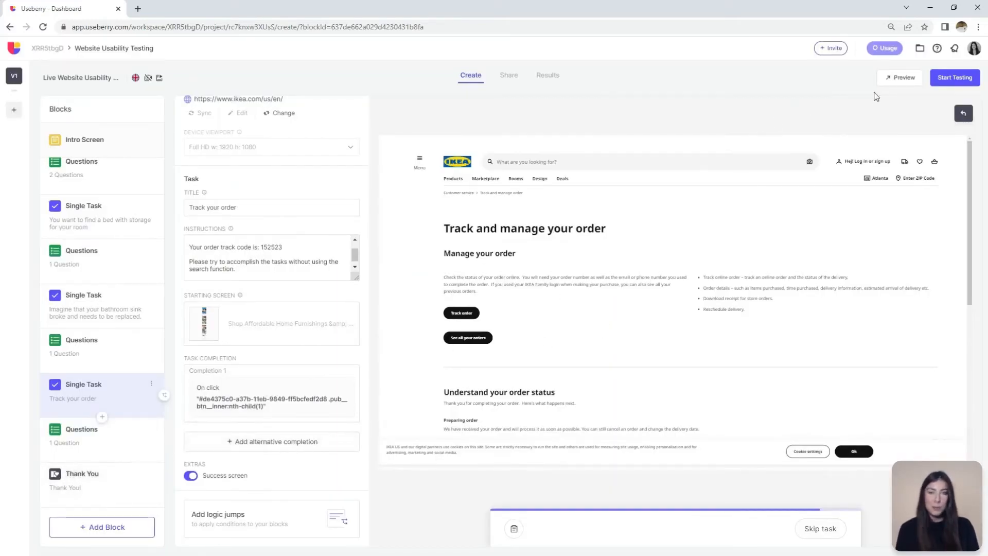
Preview the test and proceed through the intro and instructions screens to the first task
left_click(898, 82)
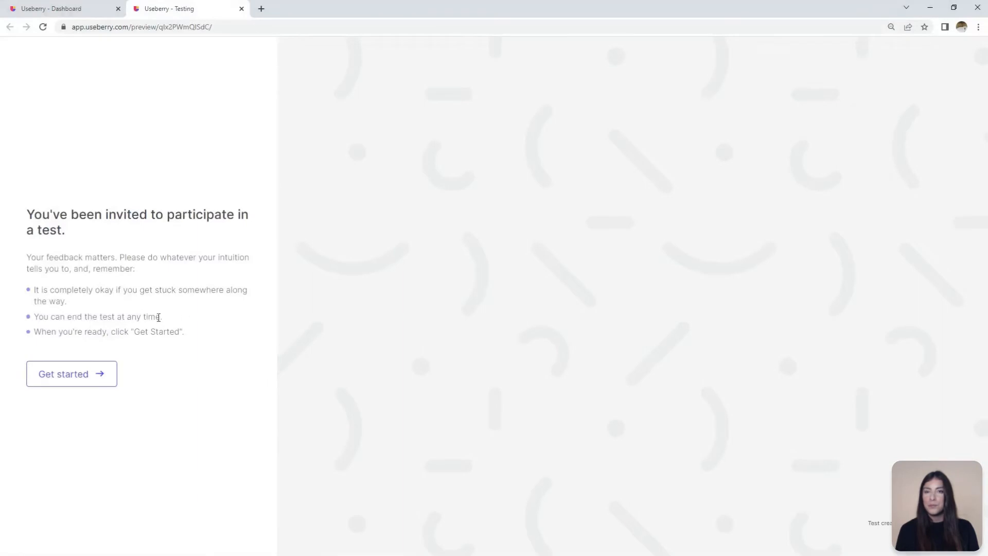
left_click(92, 377)
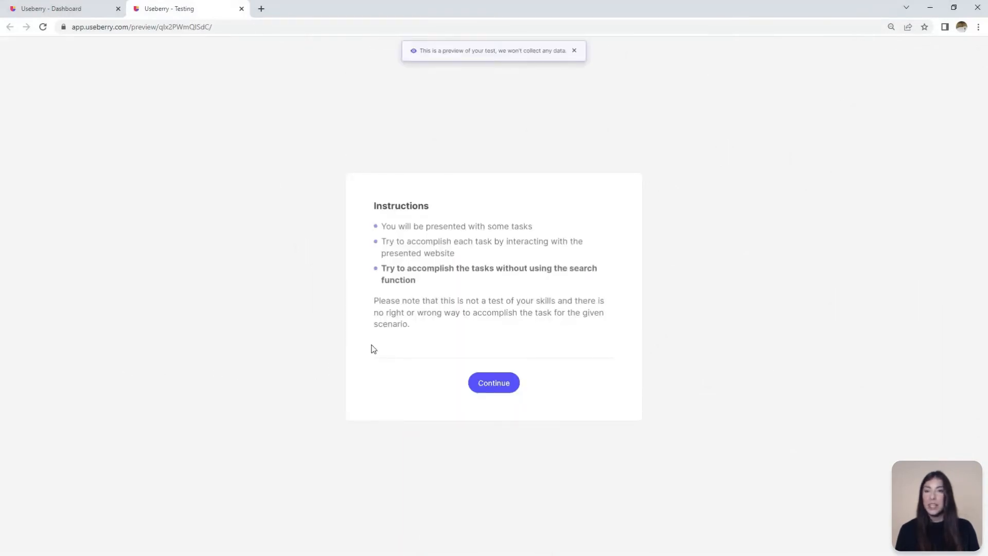
left_click(489, 382)
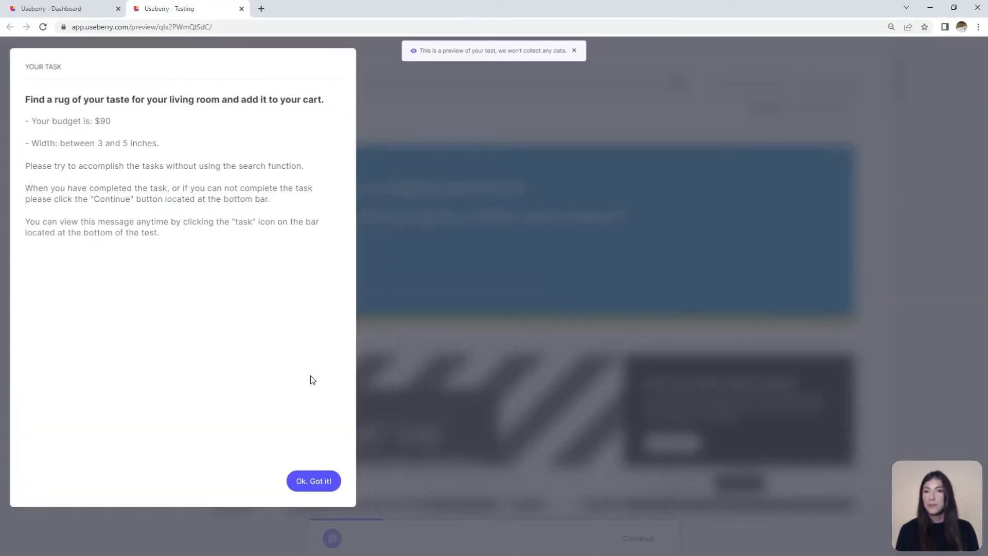
Start the rug task, accept the IKEA cookies, browse to the Furniture product category, and confirm ending the task
left_click(315, 482)
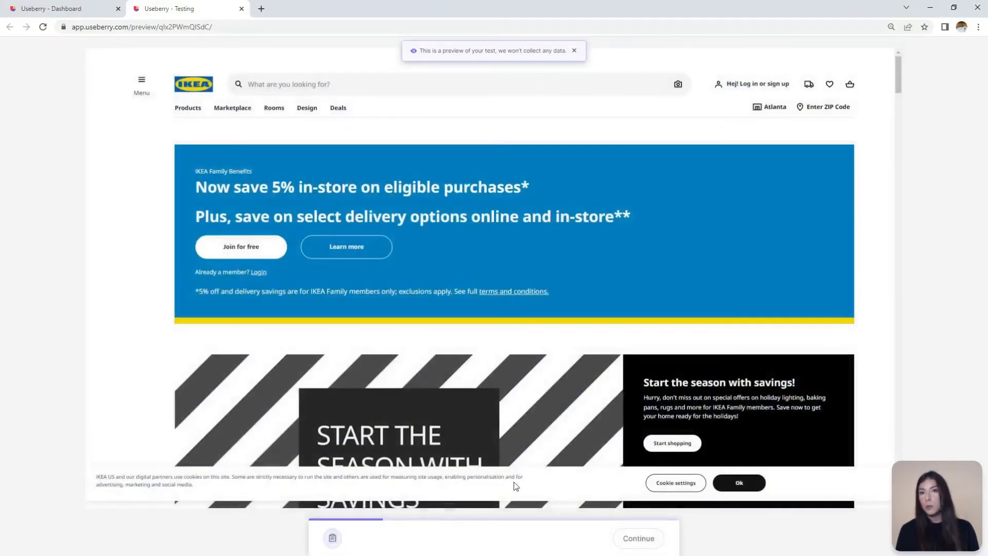
left_click(761, 491)
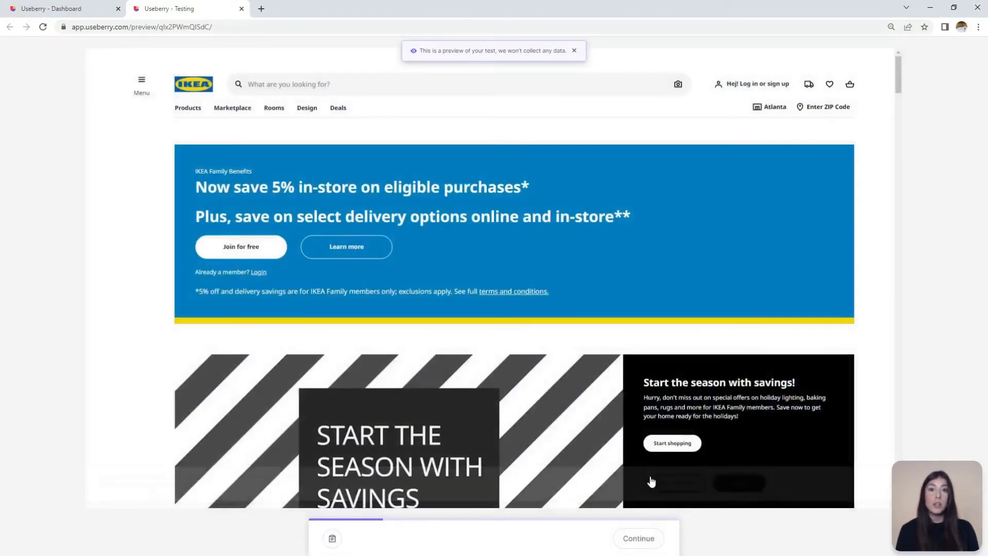
left_click(185, 109)
left_click(166, 205)
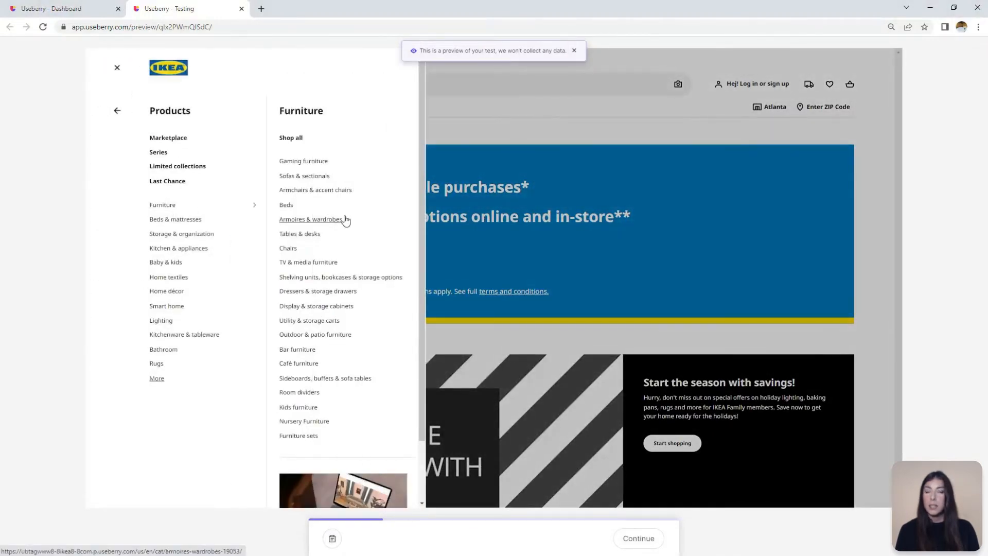
left_click(636, 539)
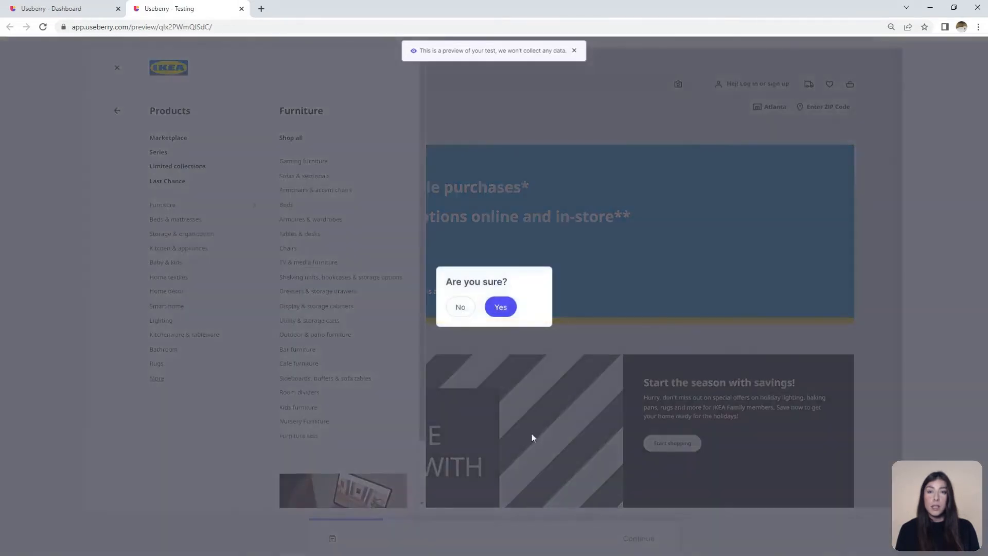
left_click(499, 309)
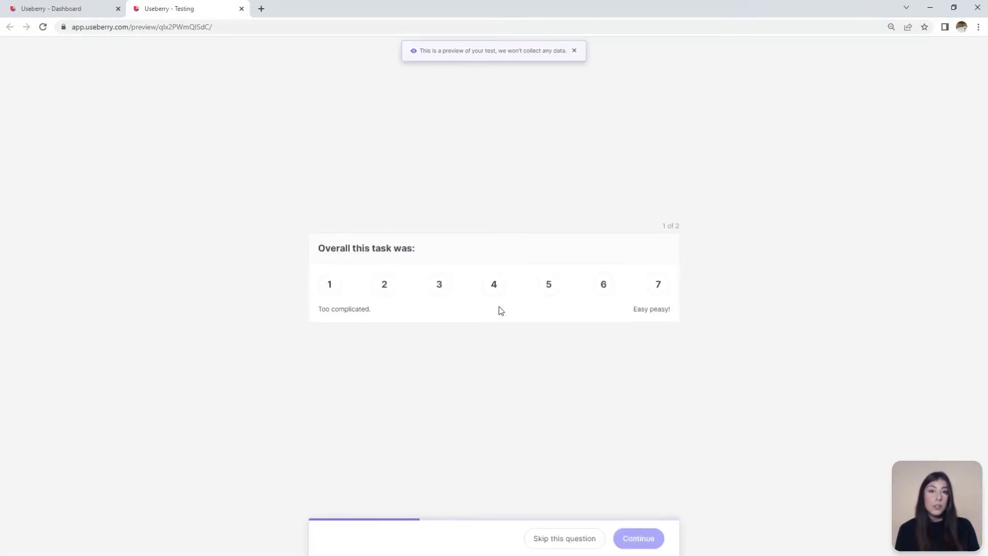
Answer the rug task's follow-up questions with 6 for ease and 7 for confidence of completion
left_click(610, 290)
left_click(641, 539)
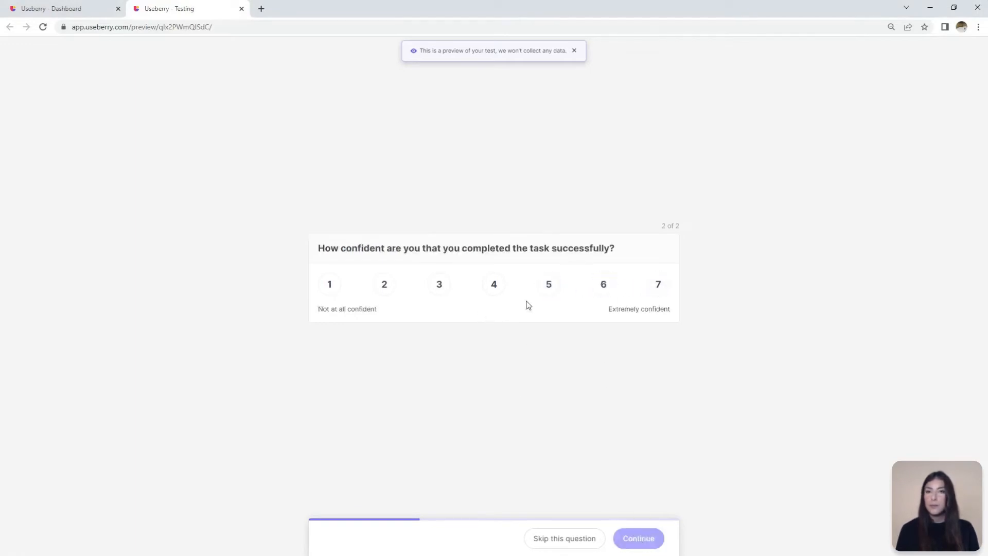
left_click(657, 284)
left_click(638, 539)
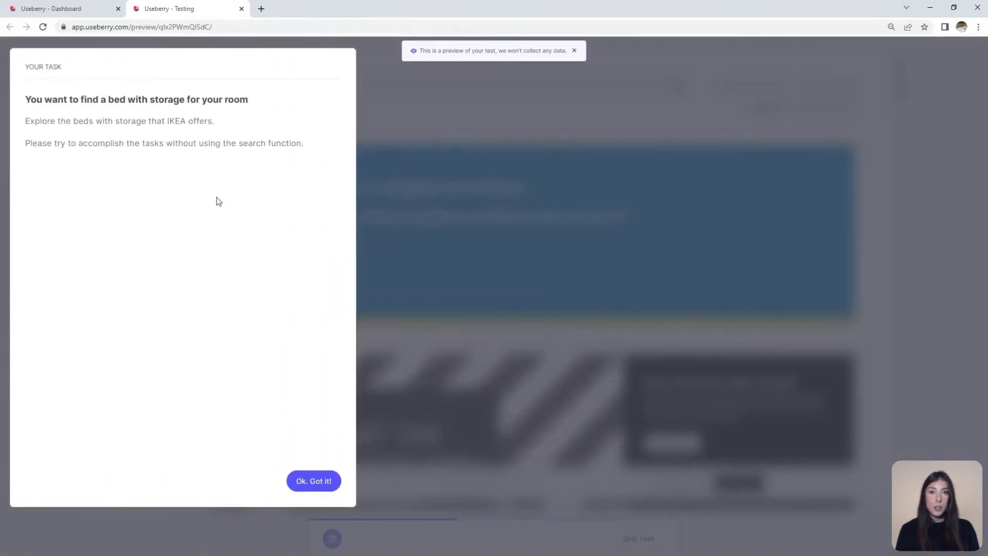
Start the bed with storage task, reopen its instructions to review them, and return to the website
left_click(305, 481)
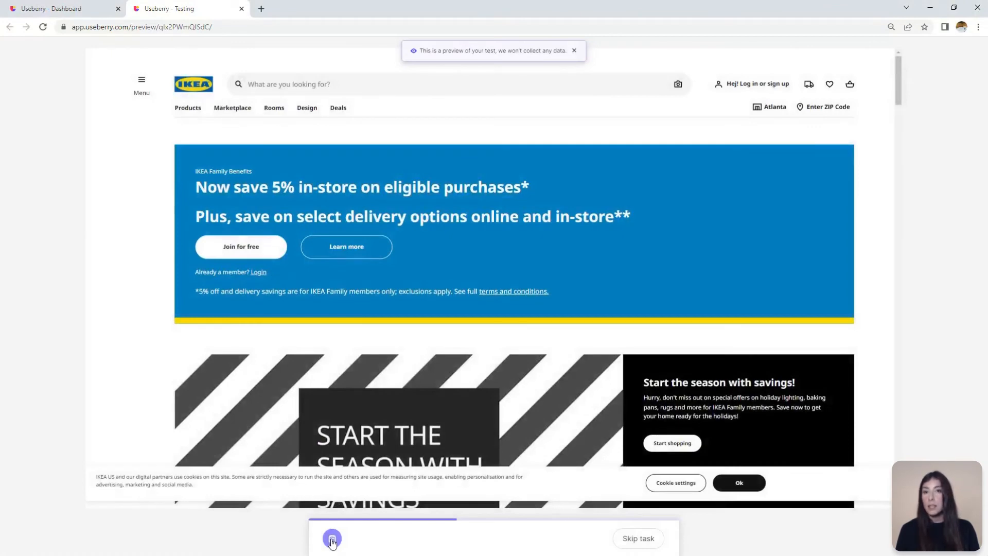
left_click(332, 539)
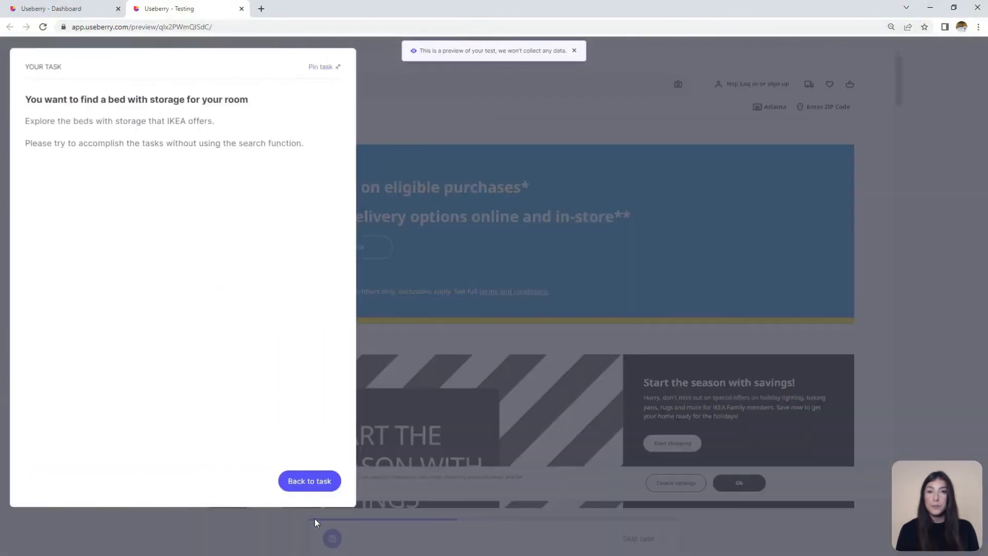
left_click(310, 481)
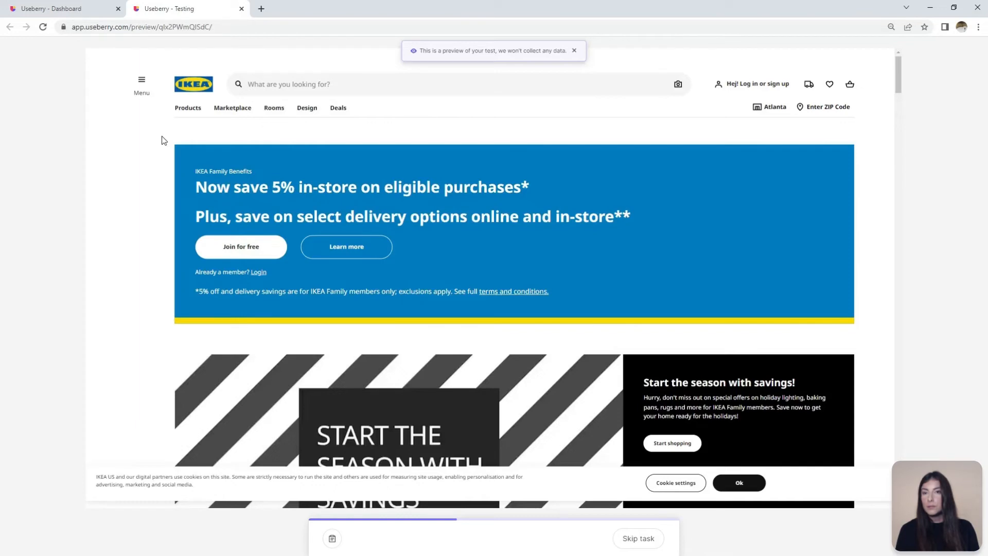
Browse the IKEA products through Beds & mattresses and Beds to the "Beds with storage" page
left_click(186, 109)
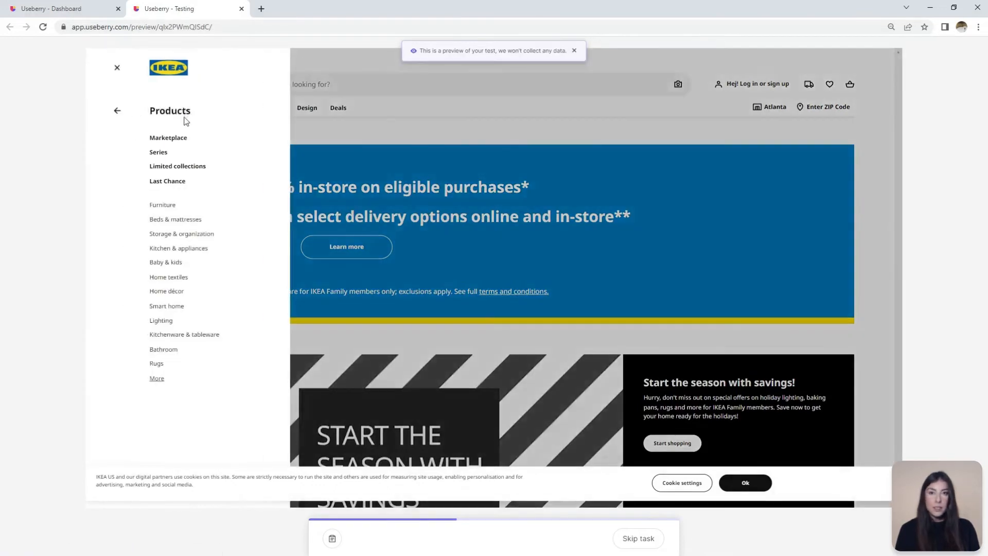
left_click(169, 220)
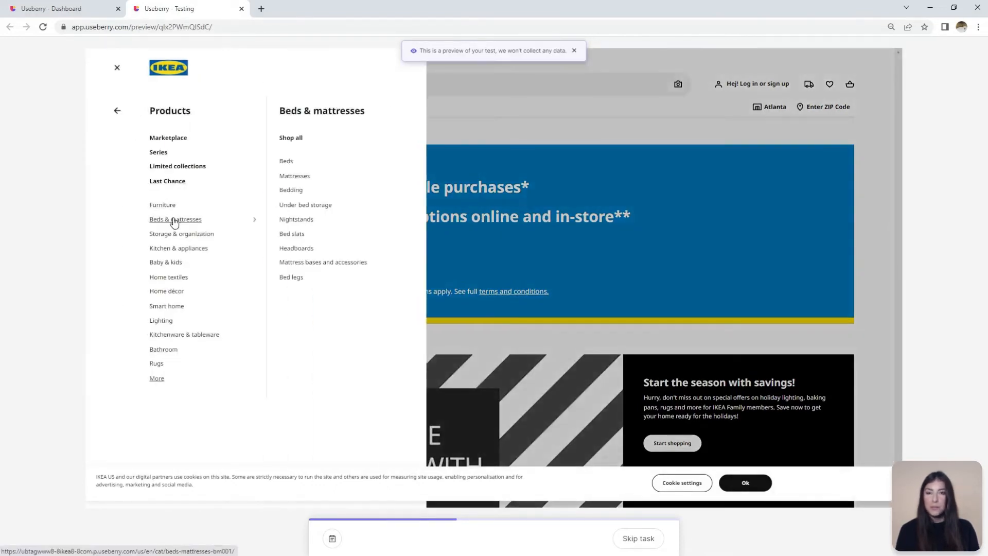
left_click(288, 162)
left_click(380, 240)
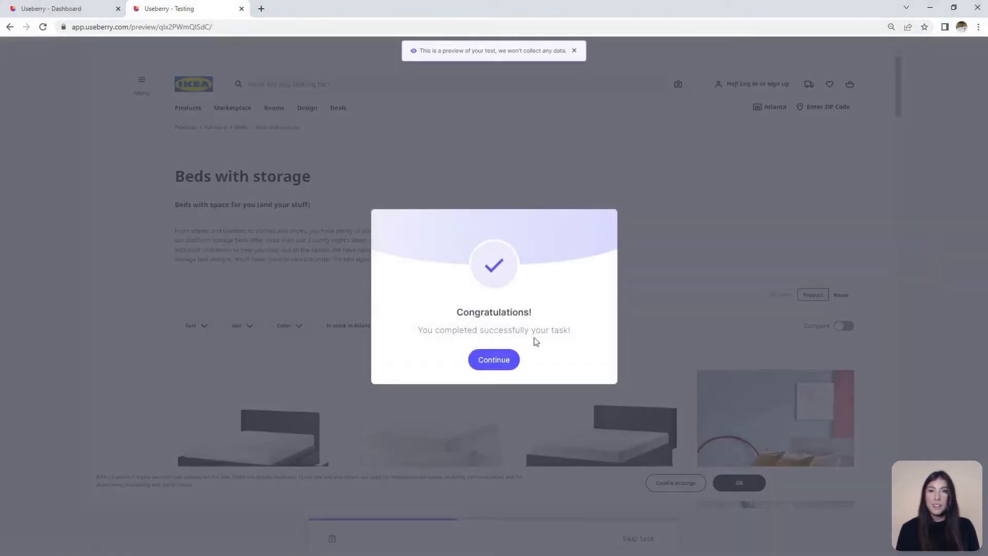
Continue past the bed task's completion message and submit a rating for "Overall this task was"
left_click(493, 360)
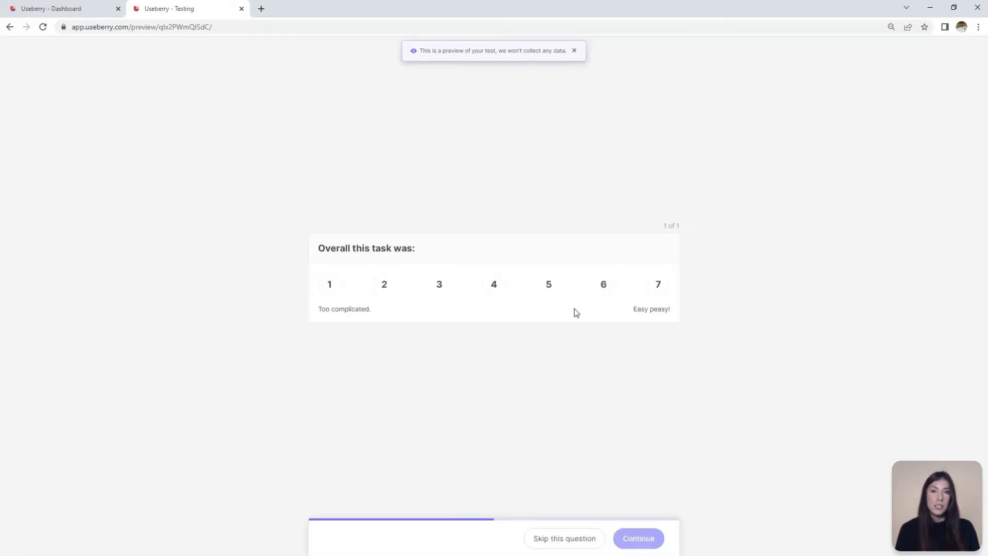
left_click(615, 287)
left_click(657, 289)
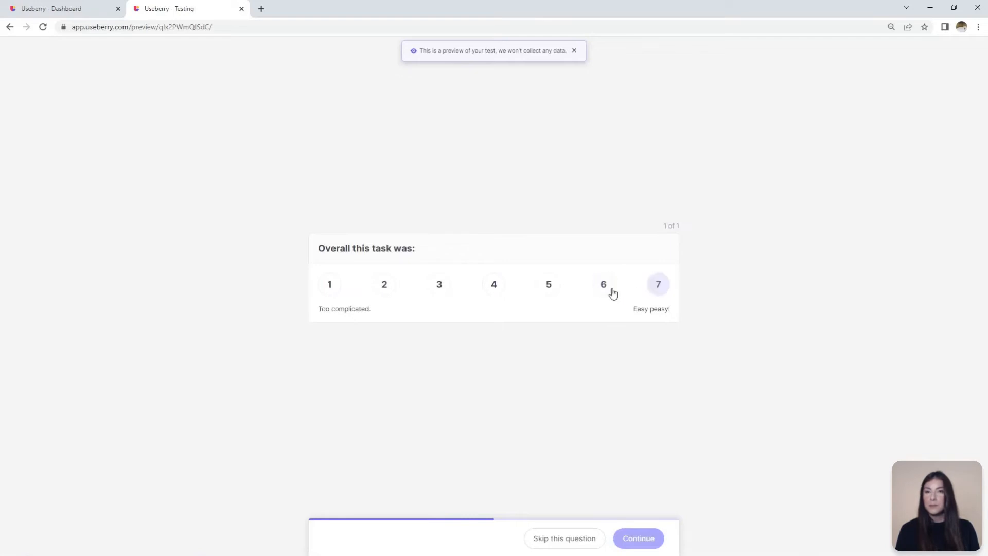
left_click(622, 538)
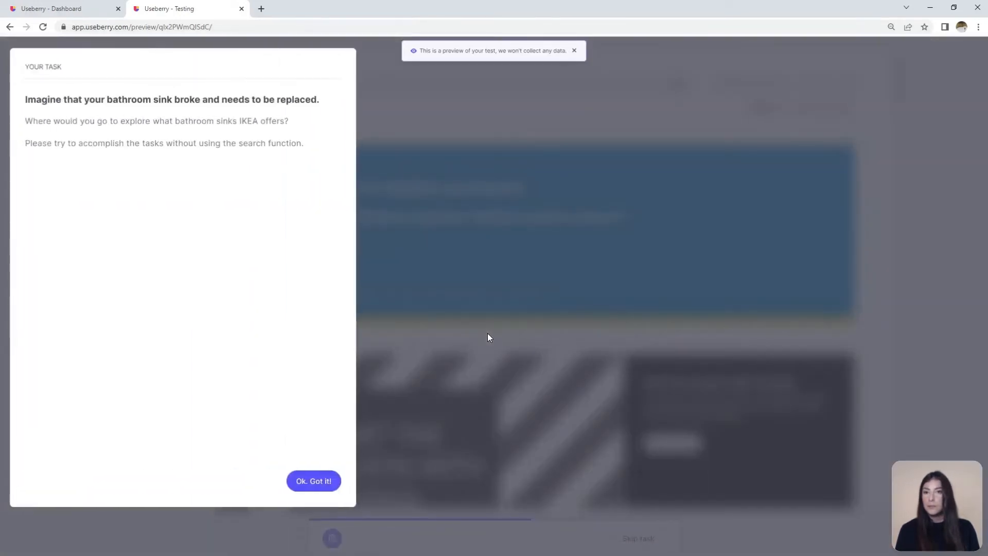
Start the bathroom sink task and browse the Bathroom products to the "Bathroom sinks" page
left_click(320, 481)
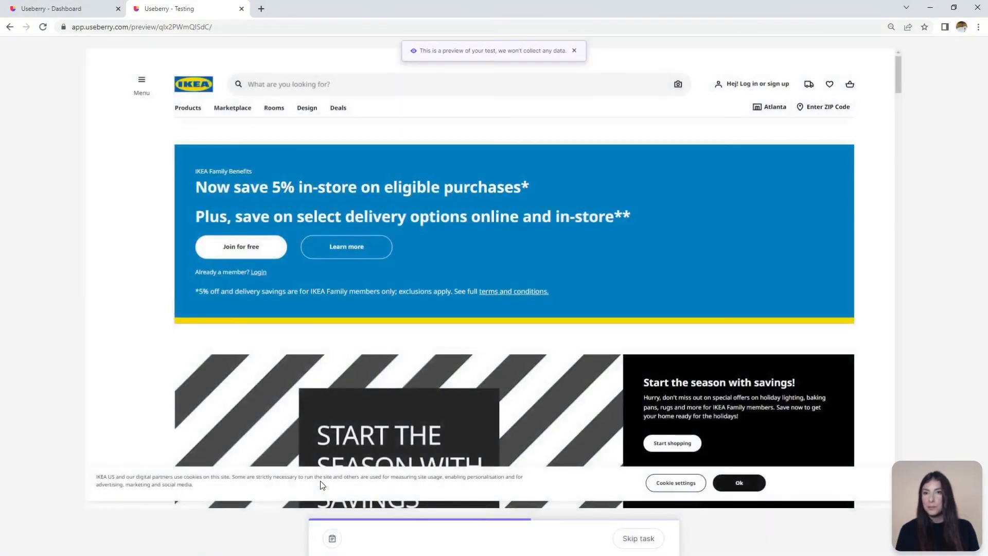
left_click(186, 109)
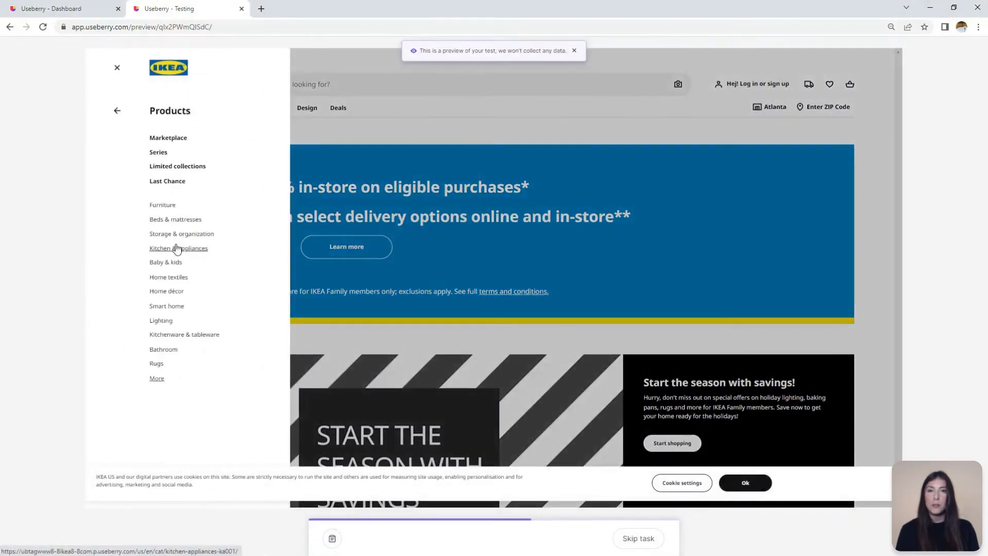
left_click(230, 347)
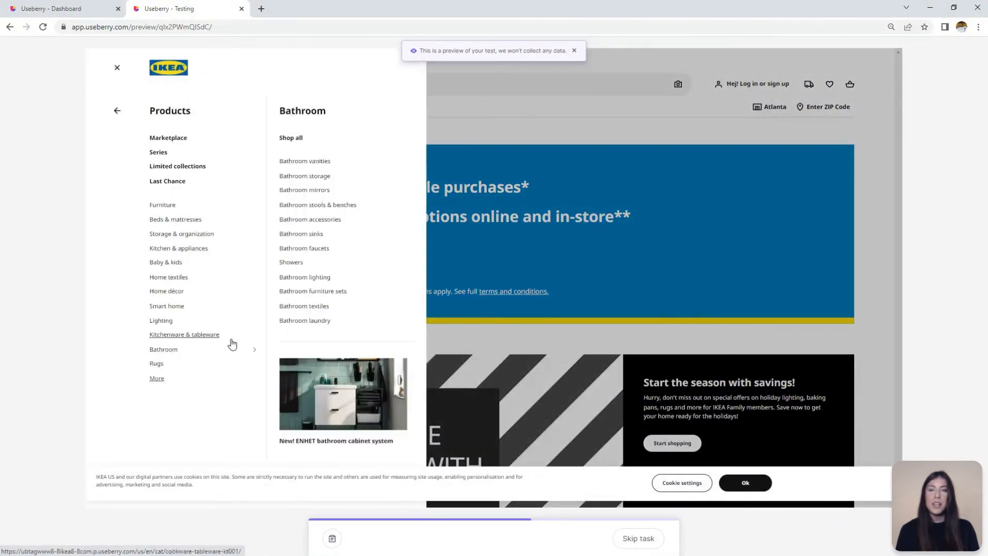
left_click(296, 238)
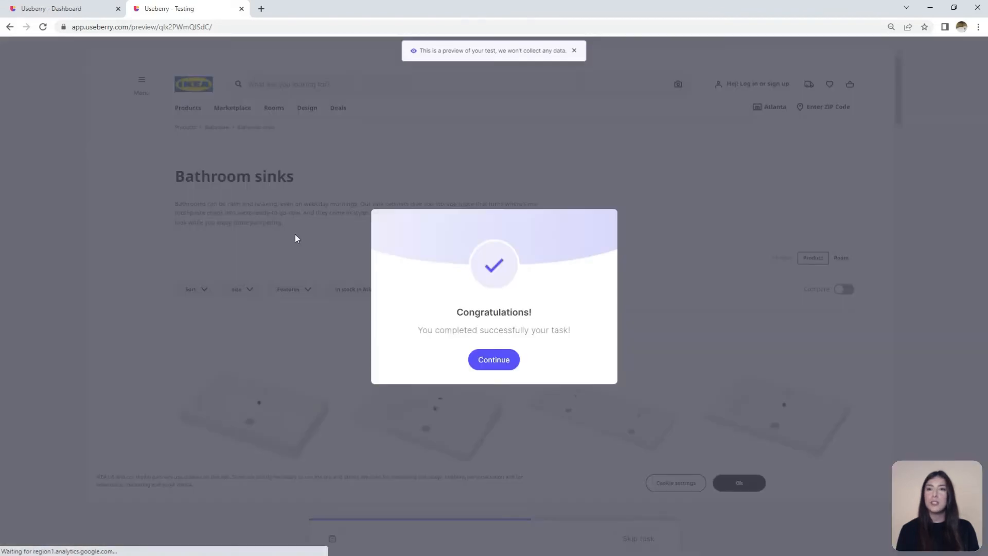
Continue past the bathroom sink task's completion message and rate the task's overall ease as 6
left_click(496, 364)
left_click(603, 284)
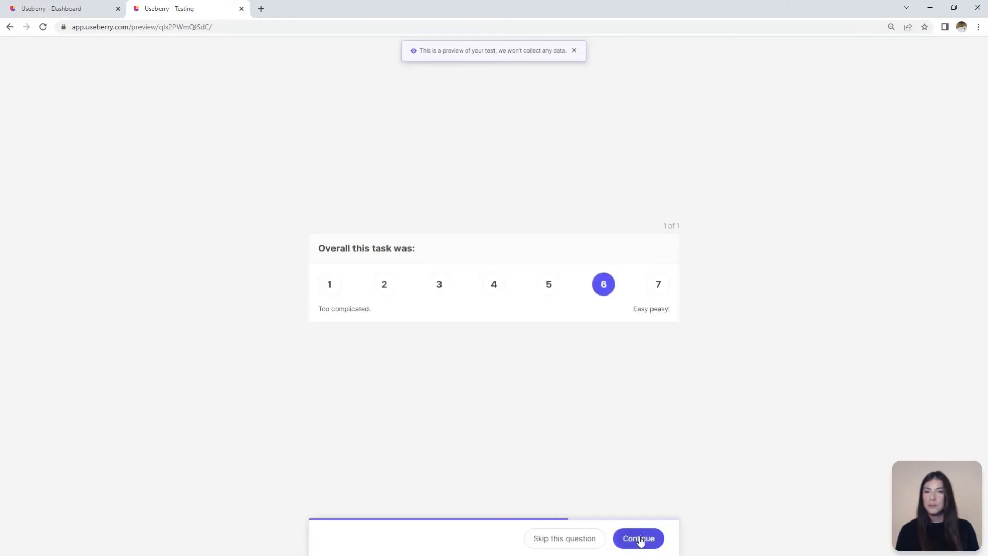
left_click(639, 538)
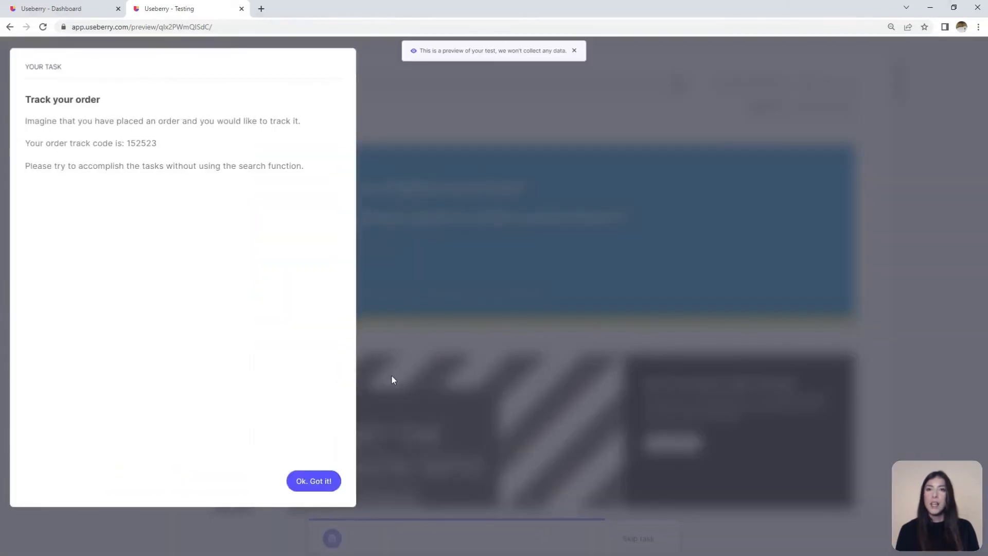
Start the "Track your order" task and go through My orders to the Track order page
left_click(313, 478)
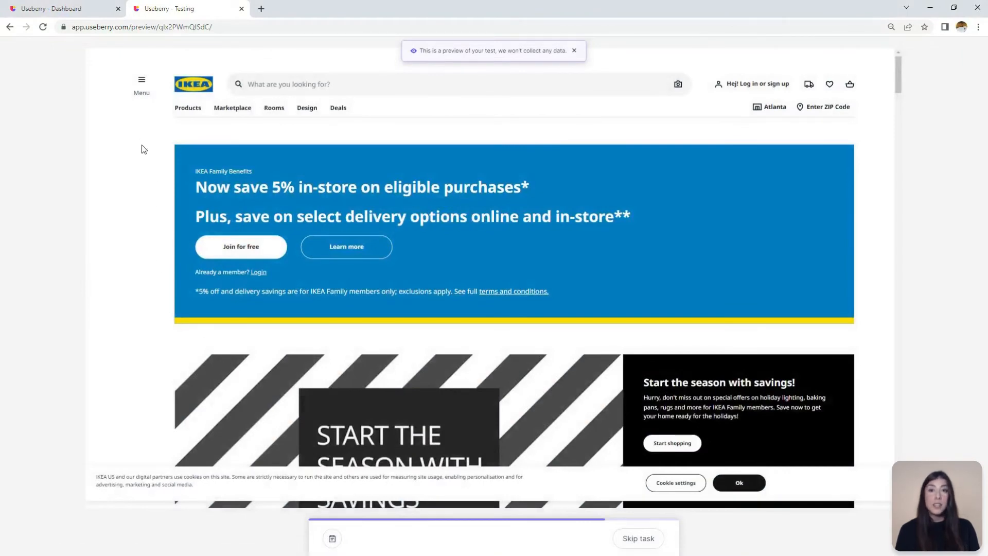
left_click(141, 84)
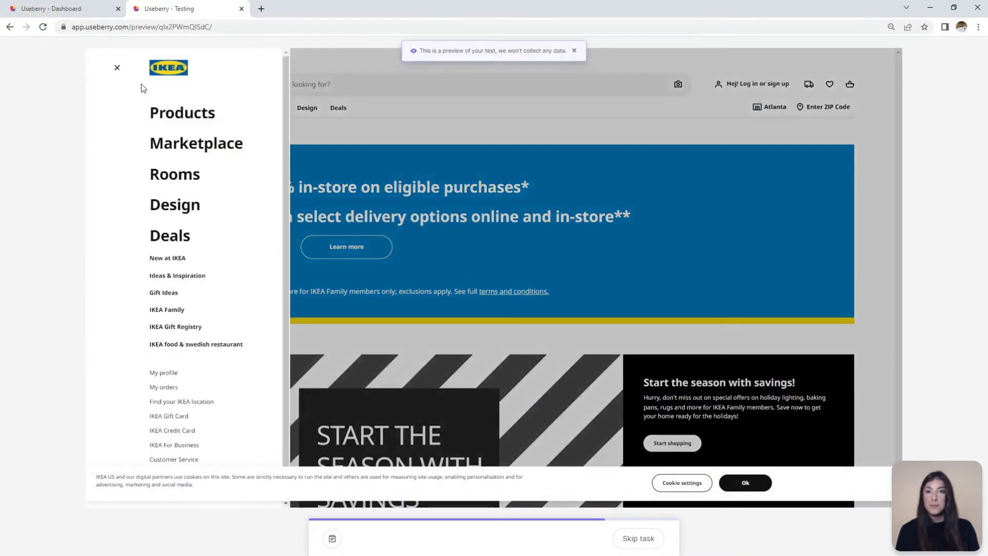
left_click(173, 382)
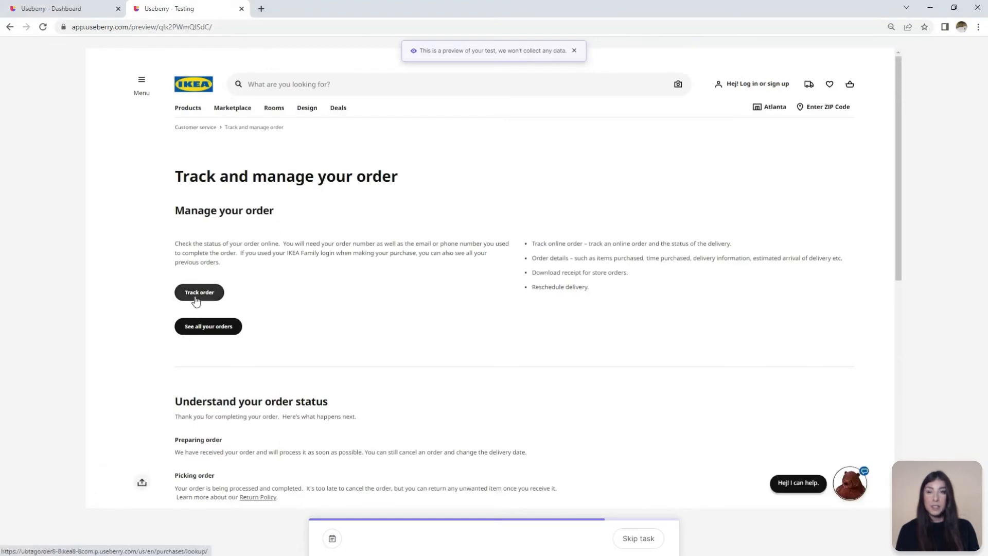
left_click(196, 297)
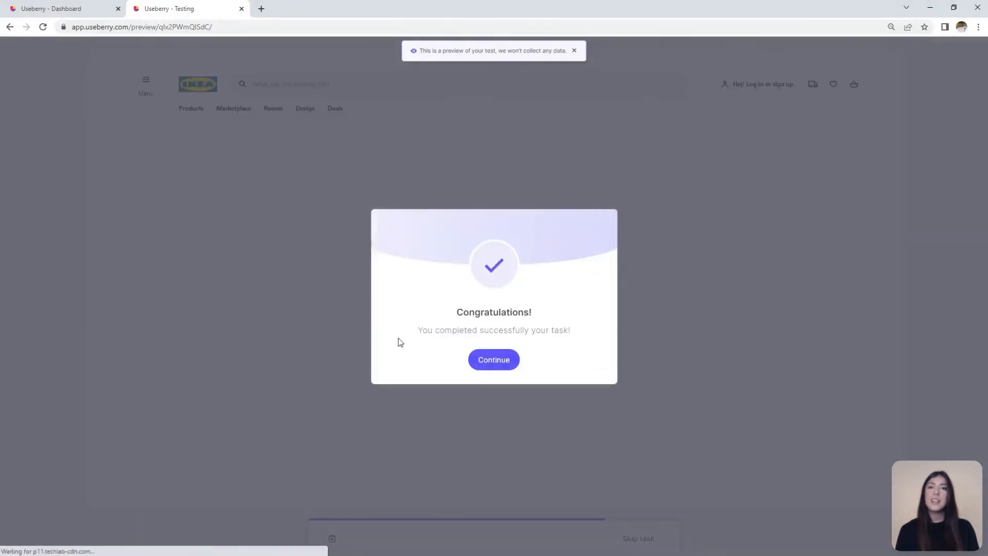
Continue past the order tracking task's completion message and rate the task's overall ease as 6
left_click(484, 360)
left_click(602, 289)
left_click(641, 538)
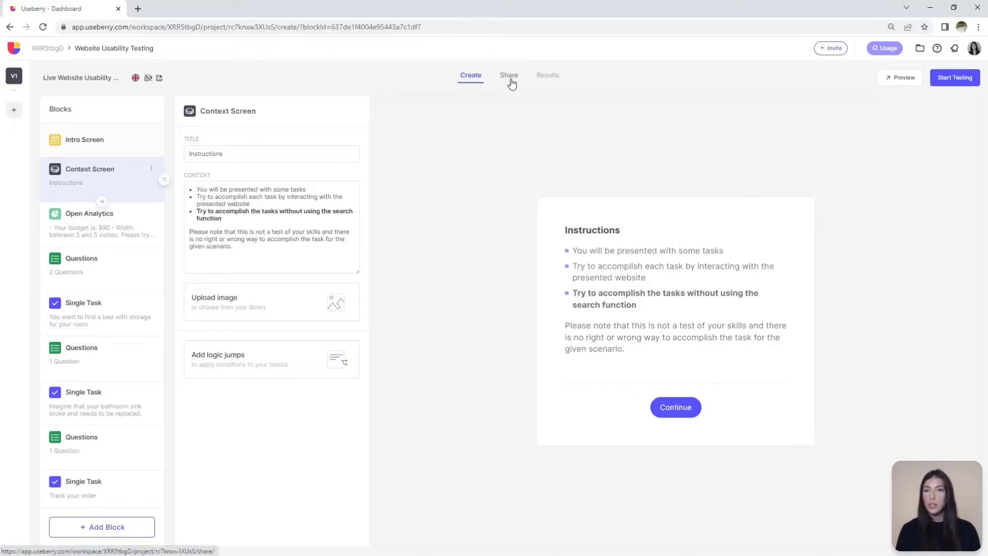
Open the study's recruitment options and activate the sharing link, deactivating it again before closing its settings
left_click(509, 77)
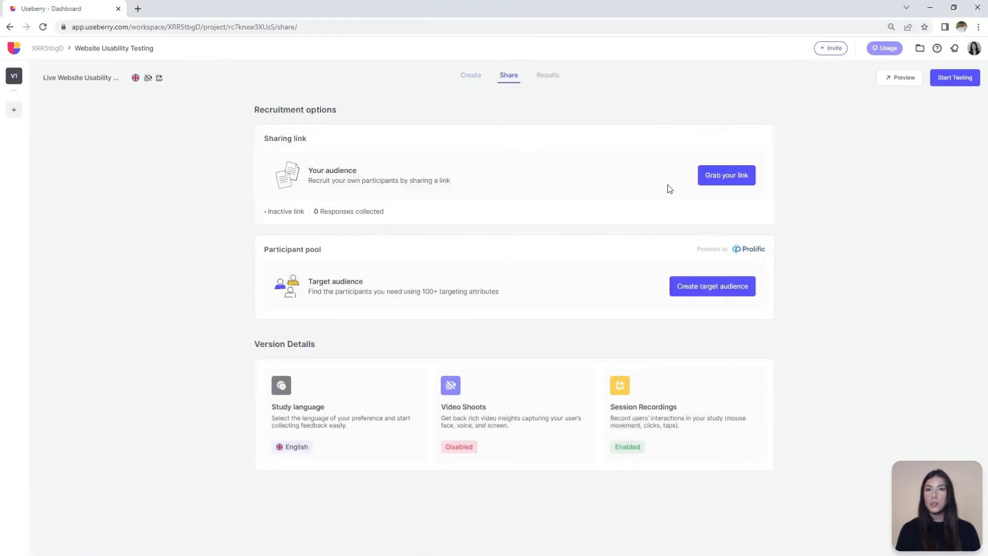
left_click(721, 184)
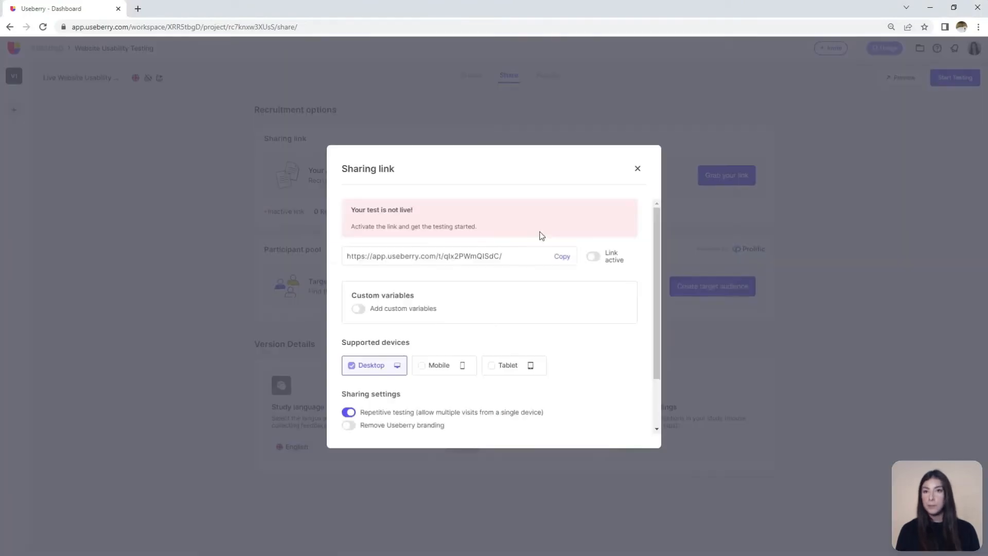
left_click(594, 257)
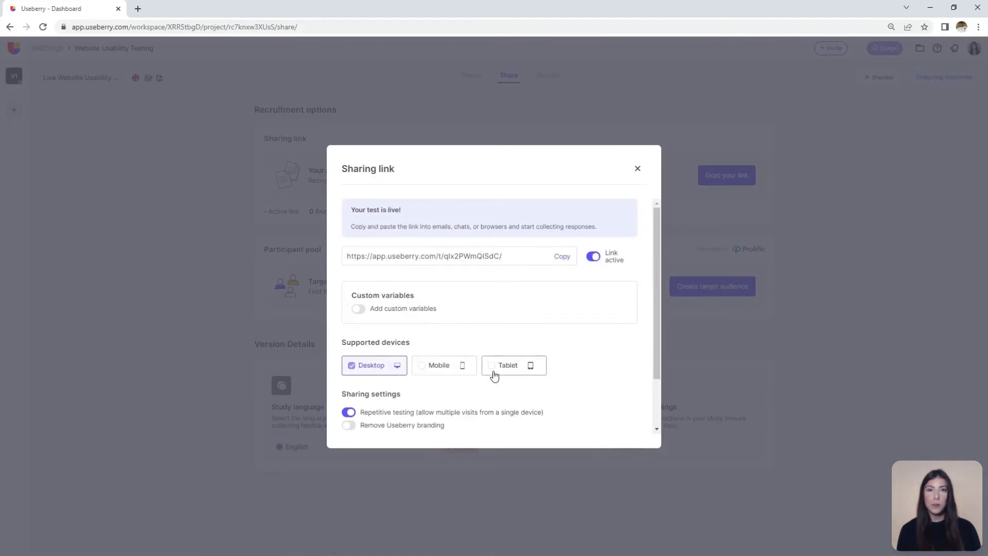
left_click(592, 256)
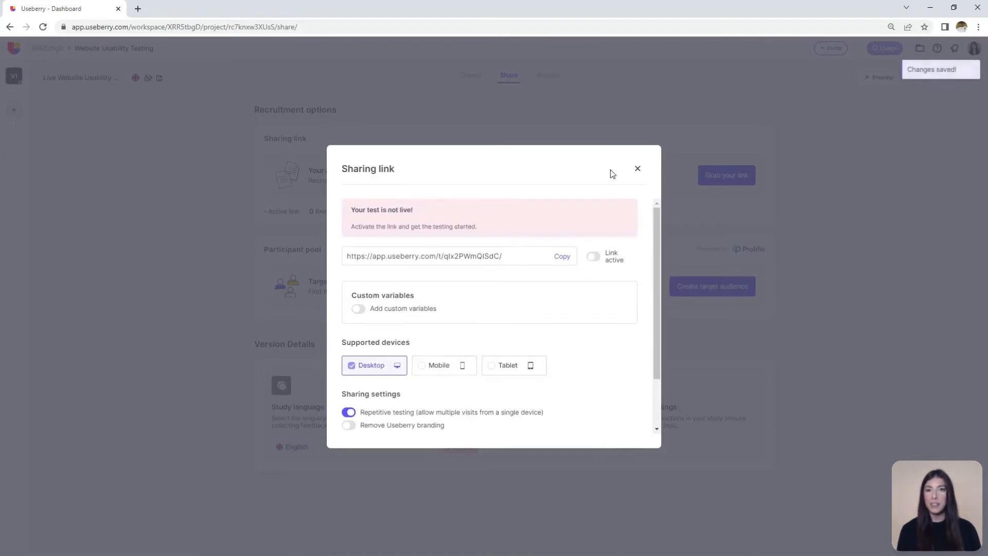
left_click(637, 169)
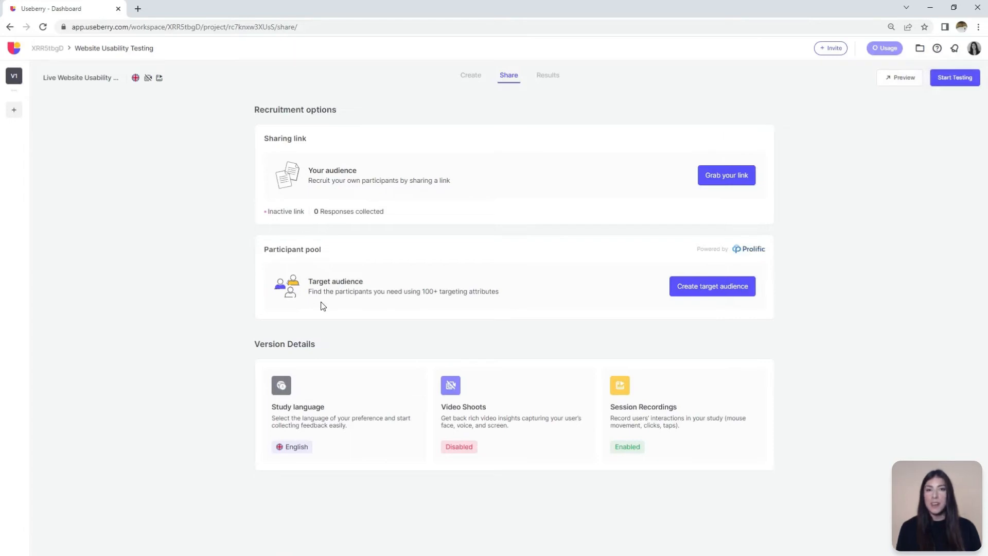
Start creating a target audience from the participant pool, agree to the terms, and proceed with Desktop as the supported device
left_click(701, 289)
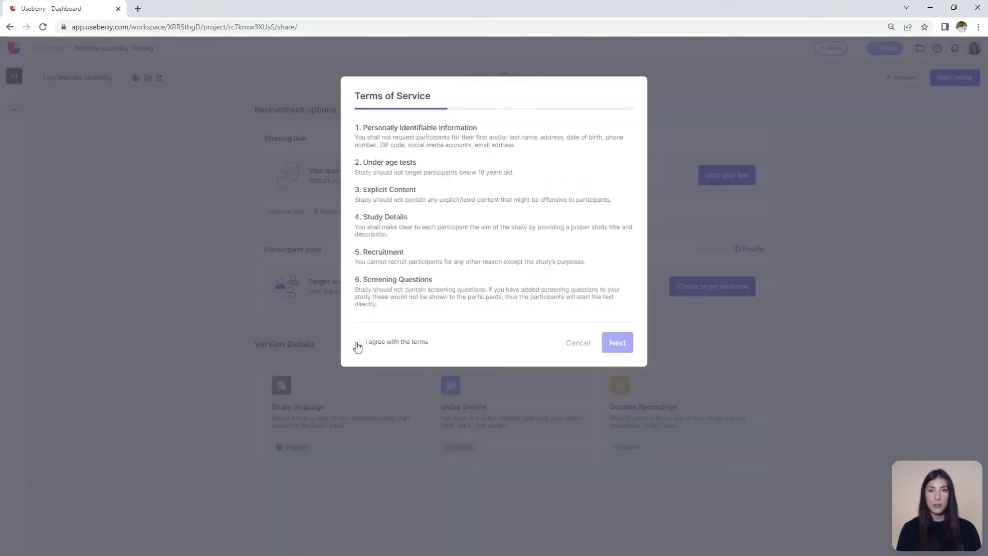
left_click(358, 343)
left_click(611, 344)
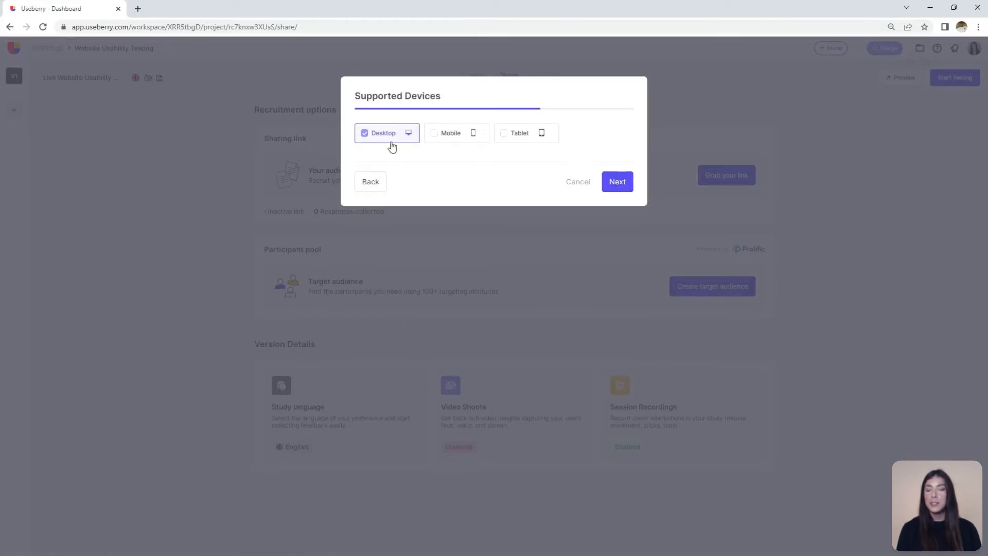
left_click(613, 188)
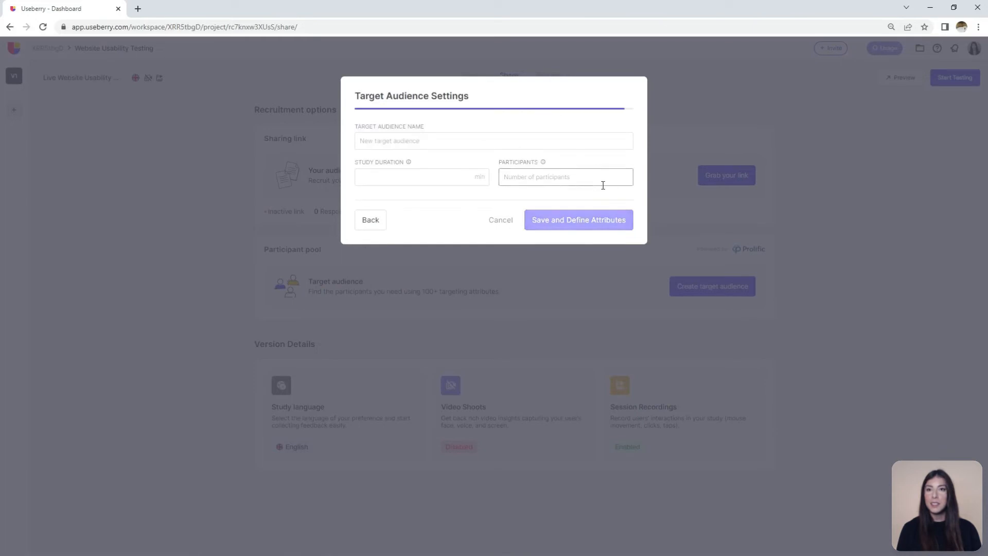
Name the target audience "E-commerce shopping - U.S.", set an 11-minute study duration and 20 participants, and save to define its attributes
left_click(384, 138)
type("E-commerce shopping - U.S.")
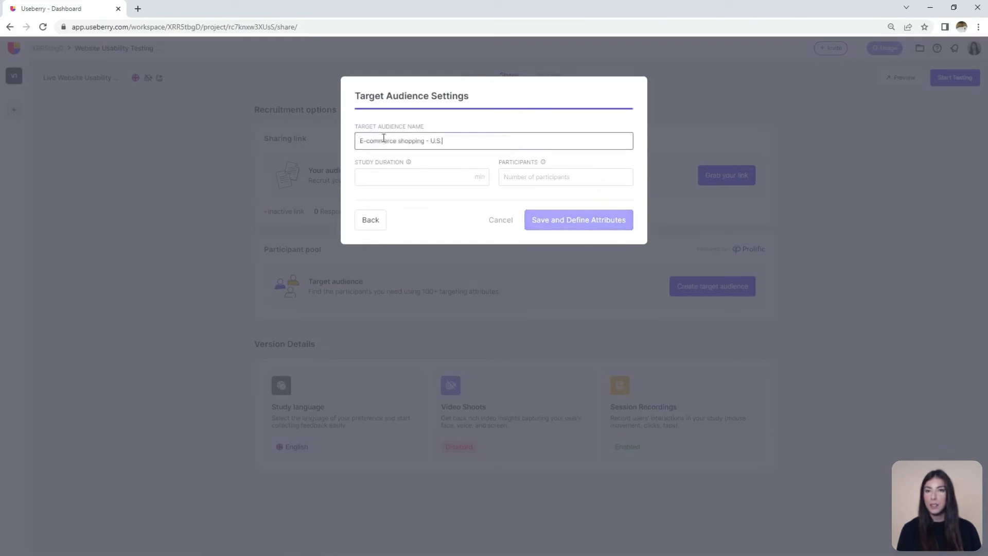
mouse_move(408, 163)
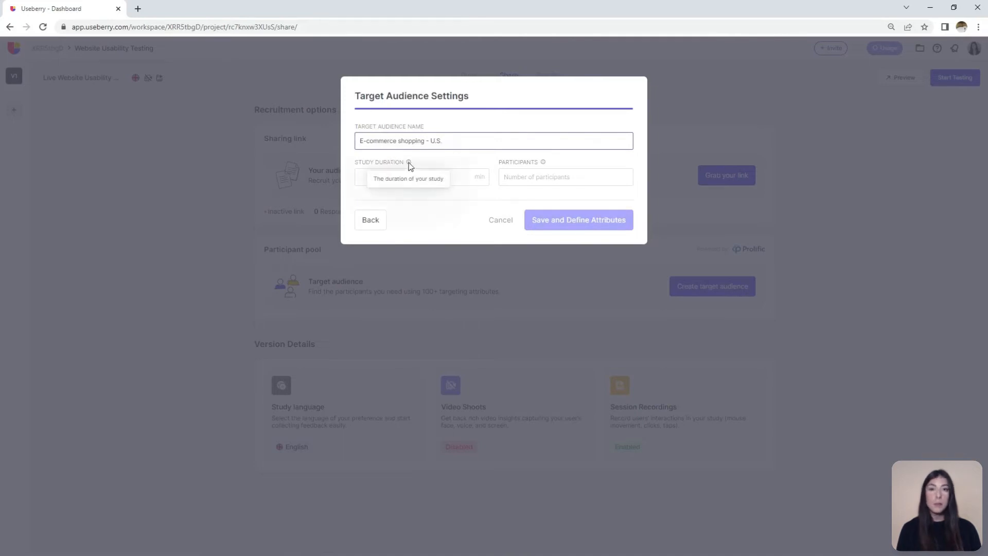
left_click(429, 177)
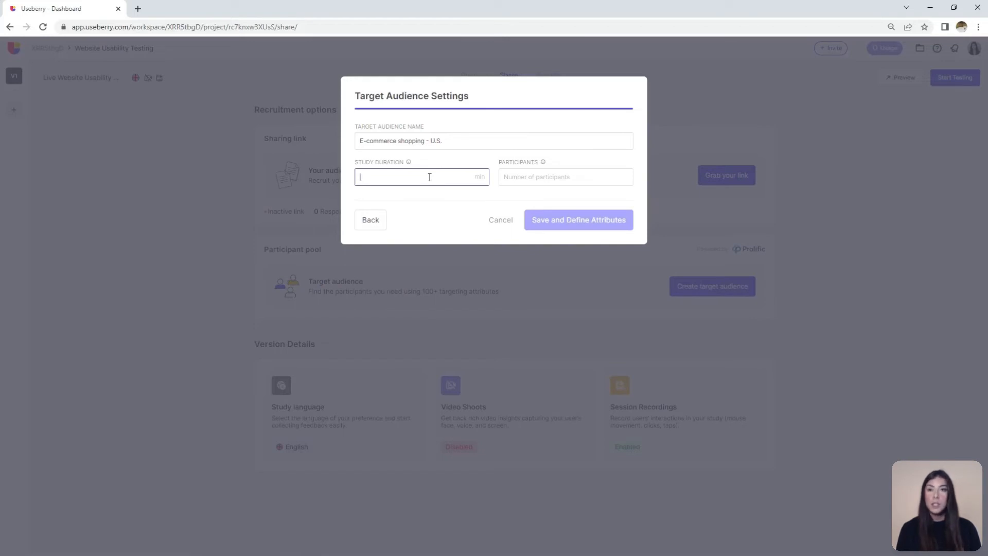
type("11")
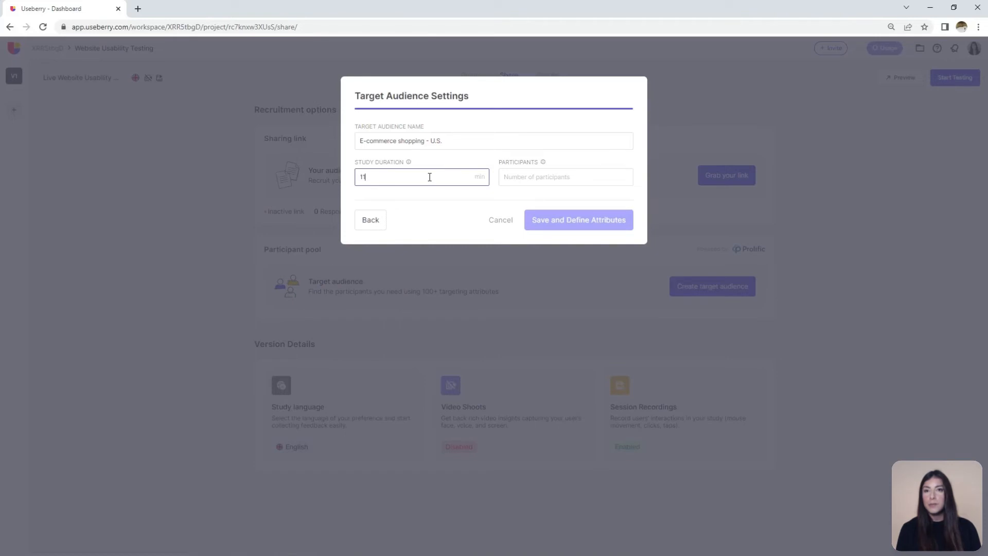
mouse_move(544, 163)
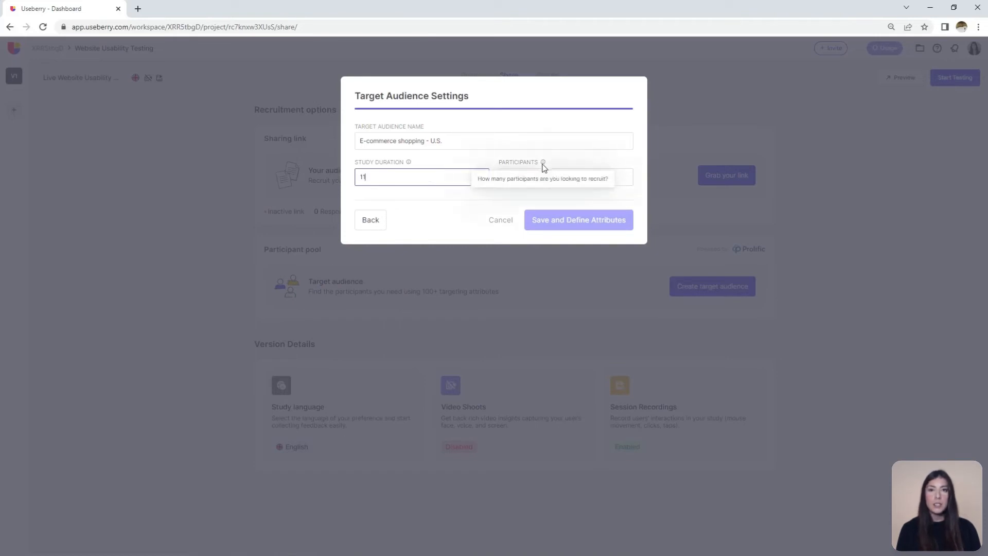
left_click(526, 179)
type("20")
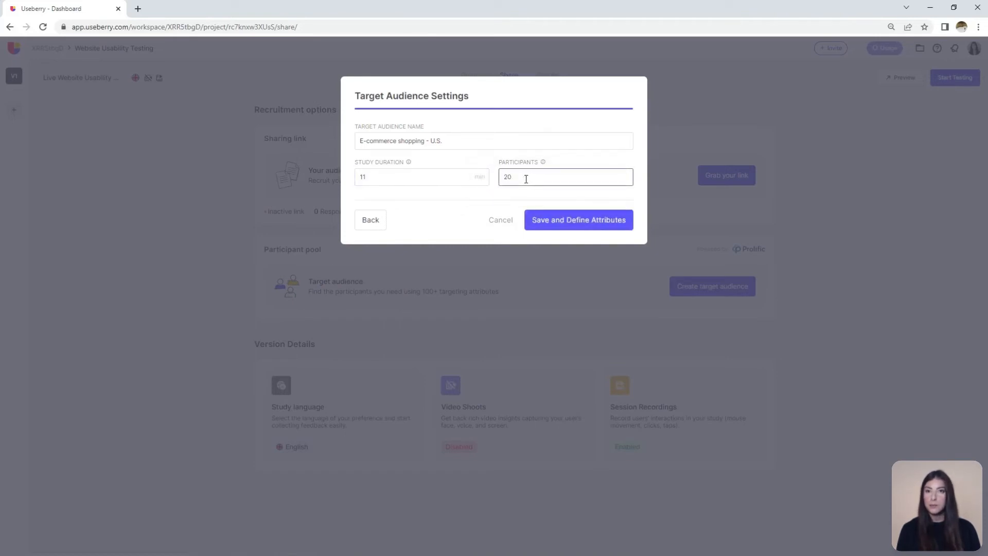
left_click(552, 220)
Enter the study title "Ecommerce Usability Testing" and paste the prepared study description explaining what will happen and how to make contact
left_click(322, 248)
type("Ecommerce Usability Testing")
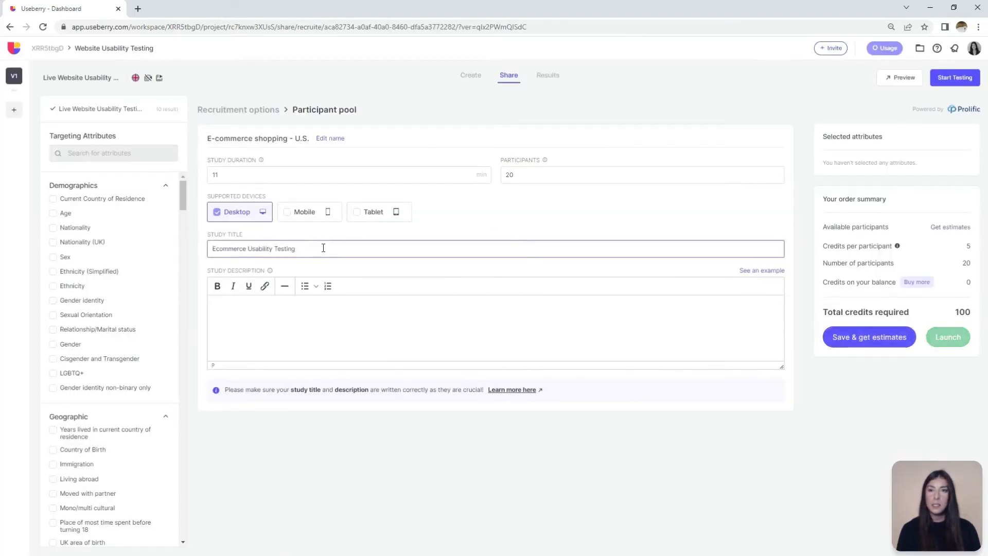
left_click(239, 305)
key("ctrl+v")
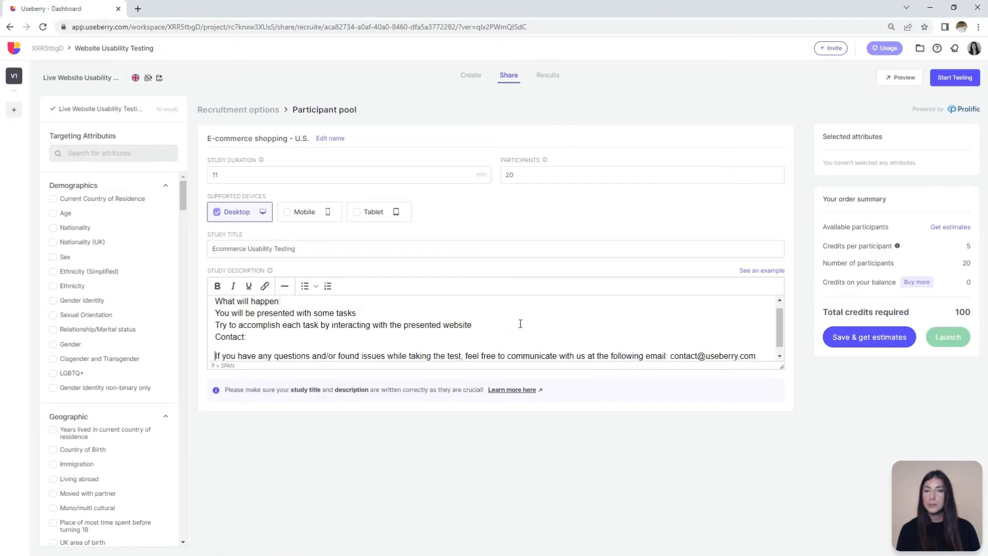
scroll(779, 336, "down", 1)
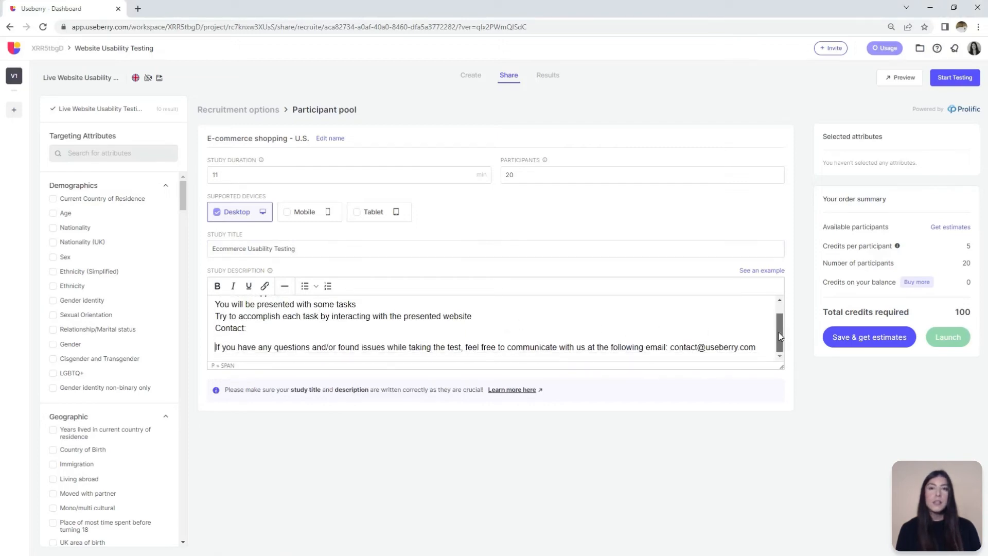
left_click_drag(777, 328, 776, 316)
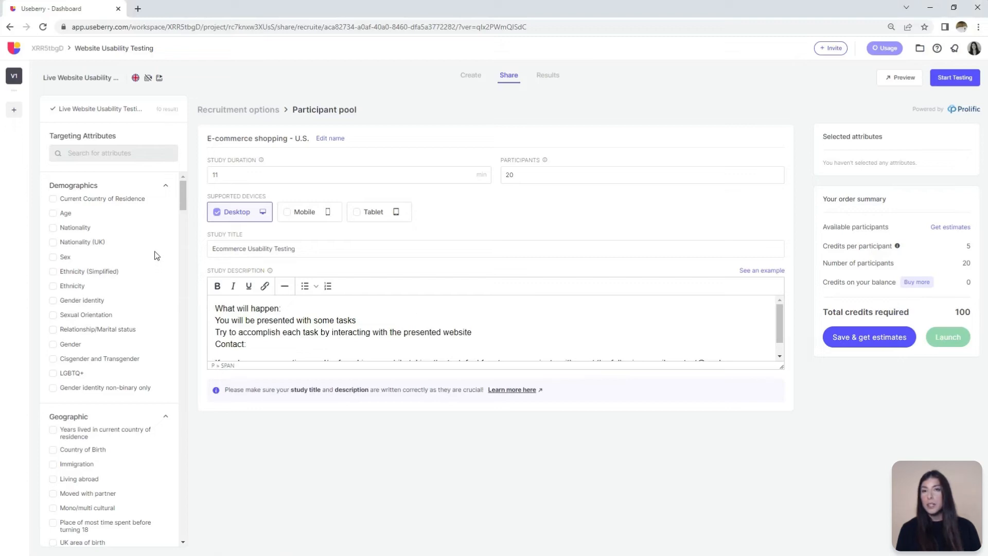
Add the Current Country of Residence targeting attribute, include United States, and save to get participant estimates
mouse_move(181, 197)
left_mouse_down()
mouse_move(183, 211)
mouse_move(186, 196)
left_mouse_up()
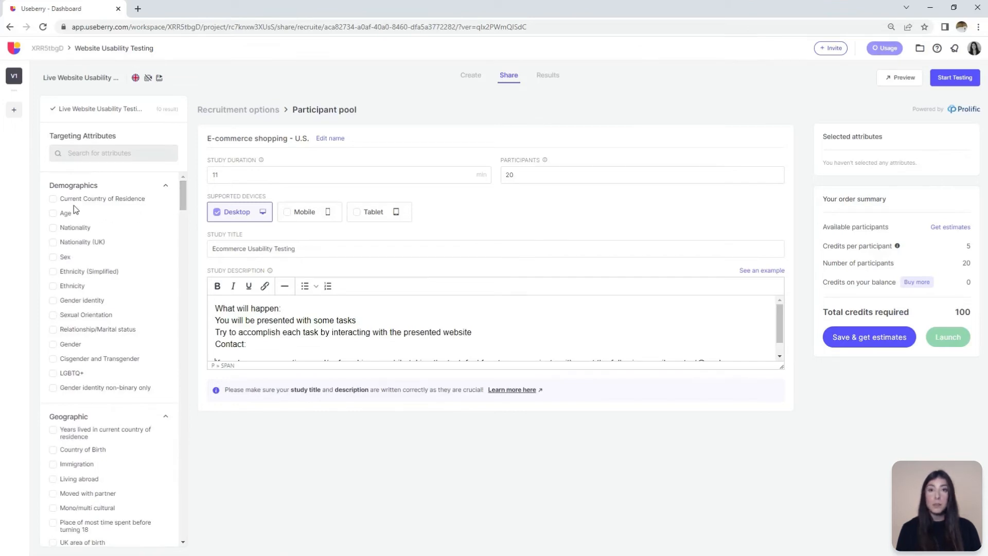
left_click(52, 200)
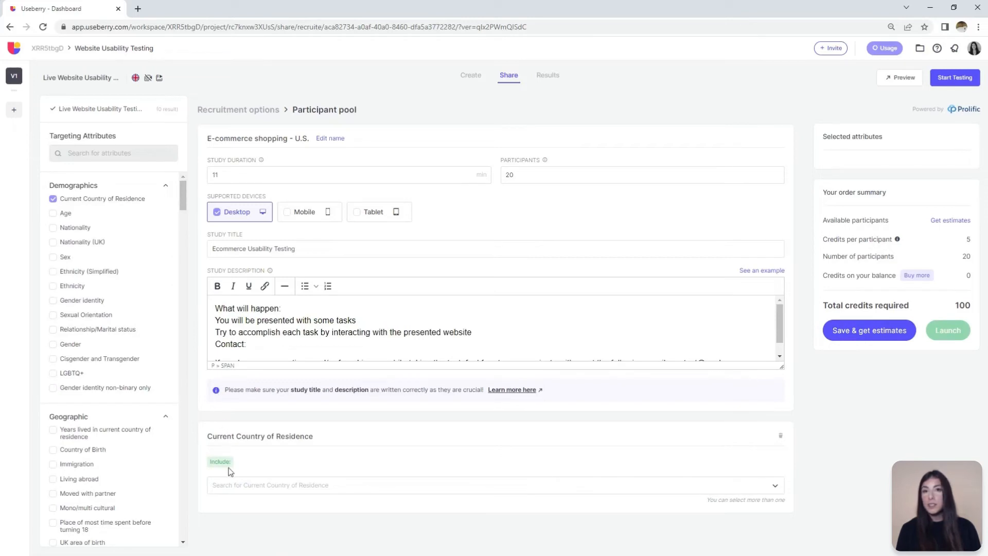
left_click(775, 489)
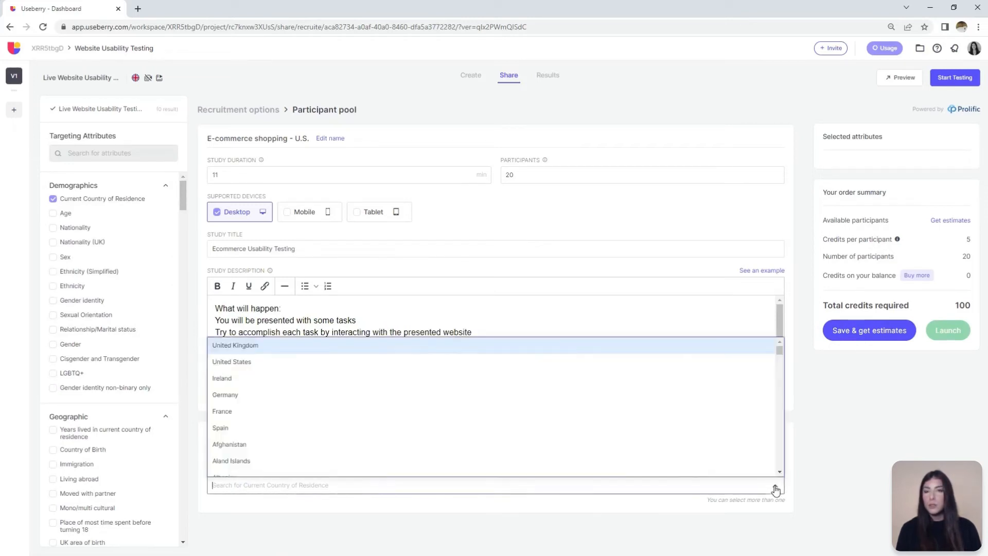
left_click(252, 365)
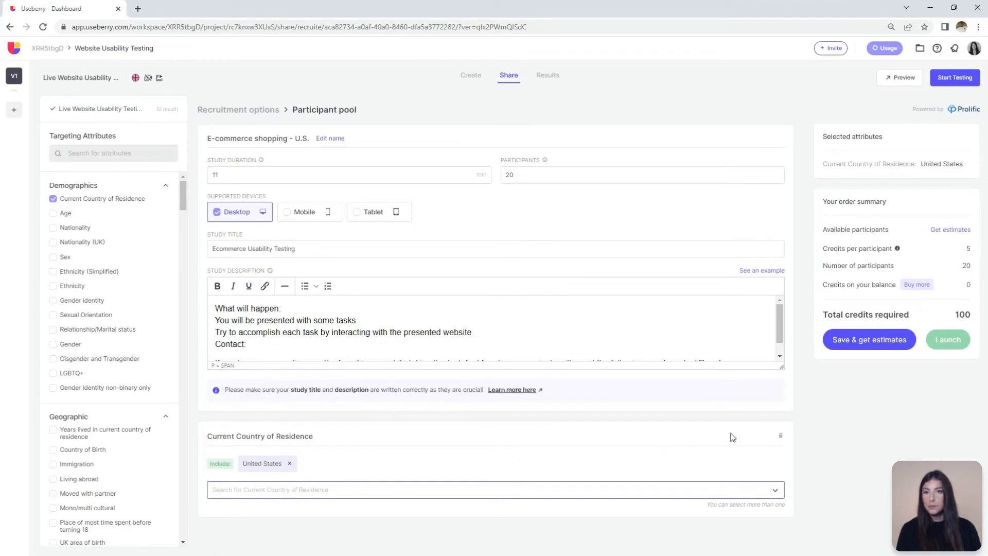
left_click(862, 344)
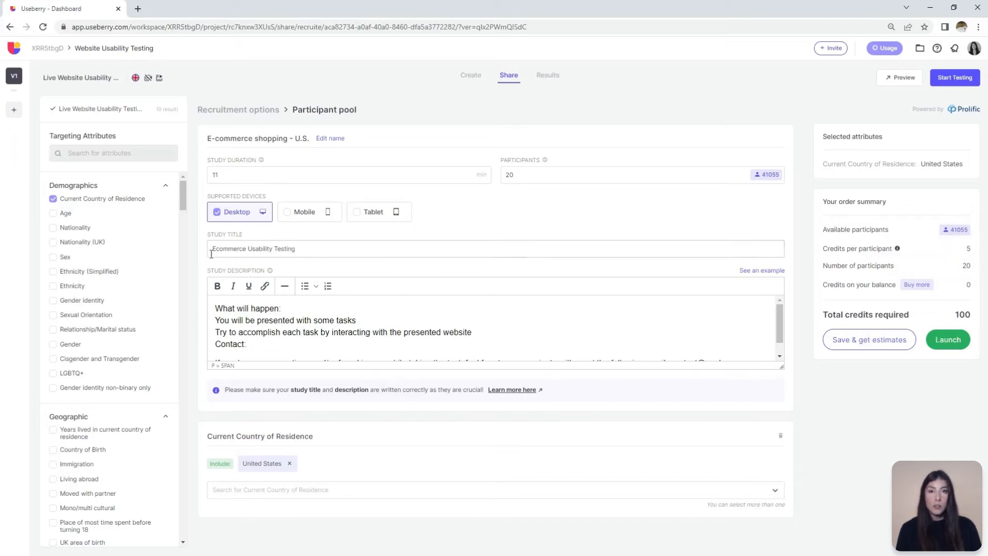
Add the Age targeting attribute with an upper limit of 45, and save to refresh the participant estimates
left_click(53, 213)
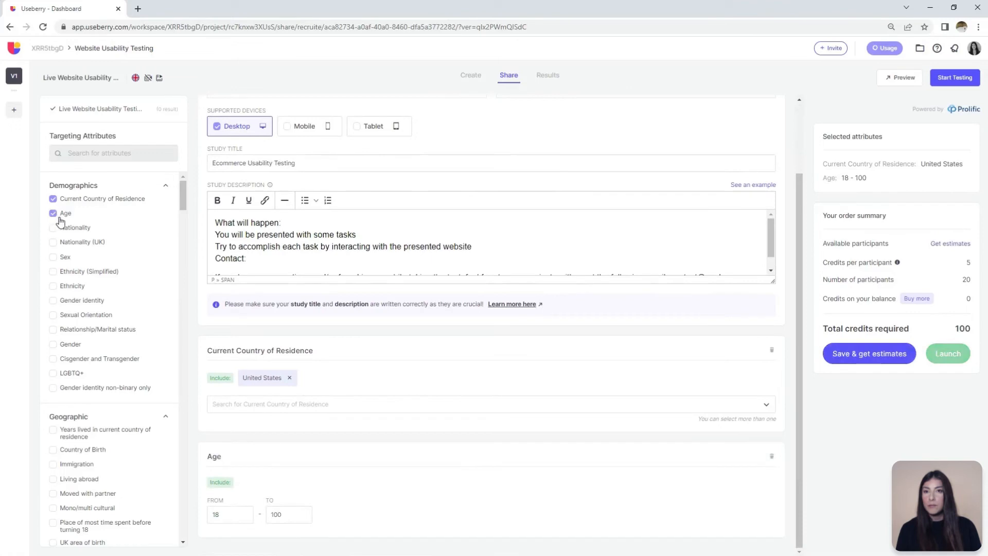
left_click(298, 519)
double_click(297, 518)
type("45")
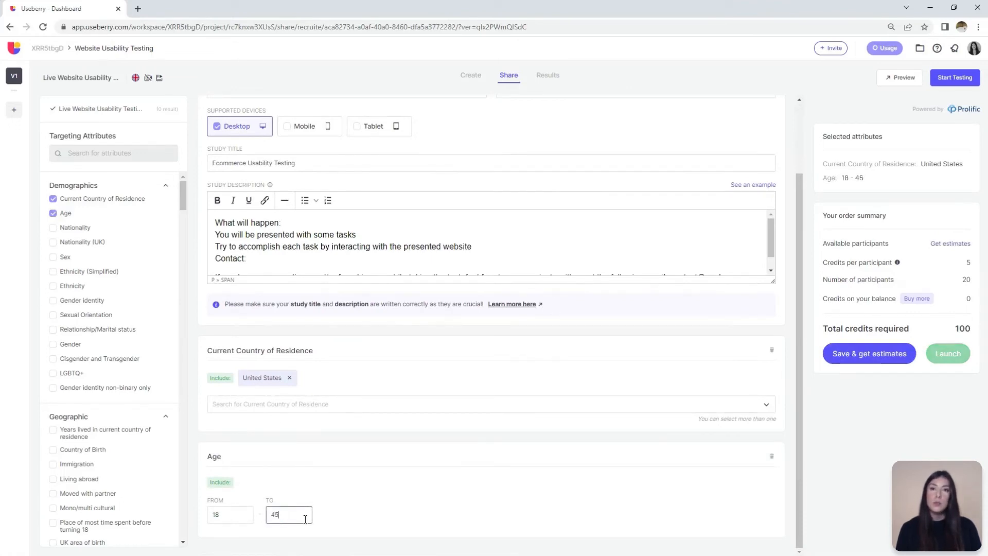
left_click(838, 353)
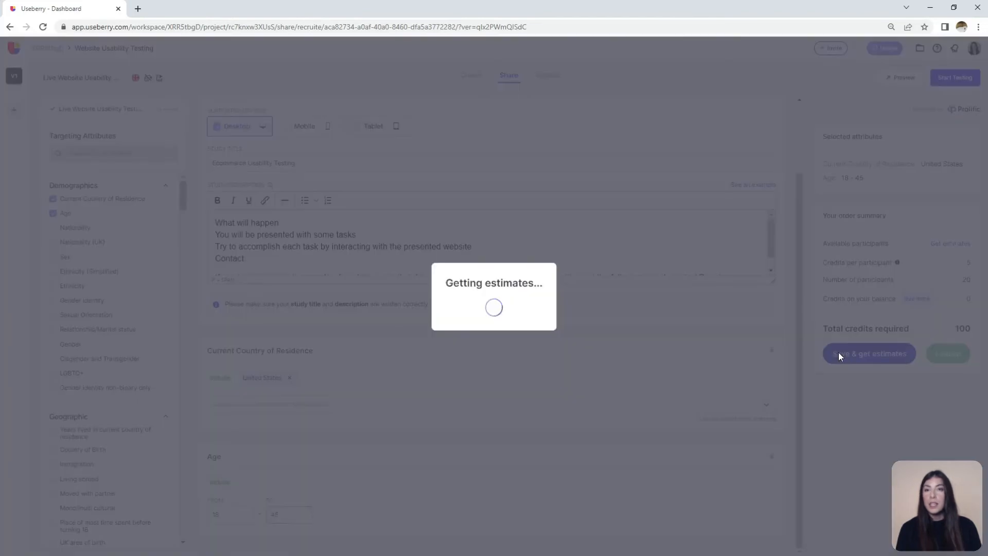
mouse_move(965, 252)
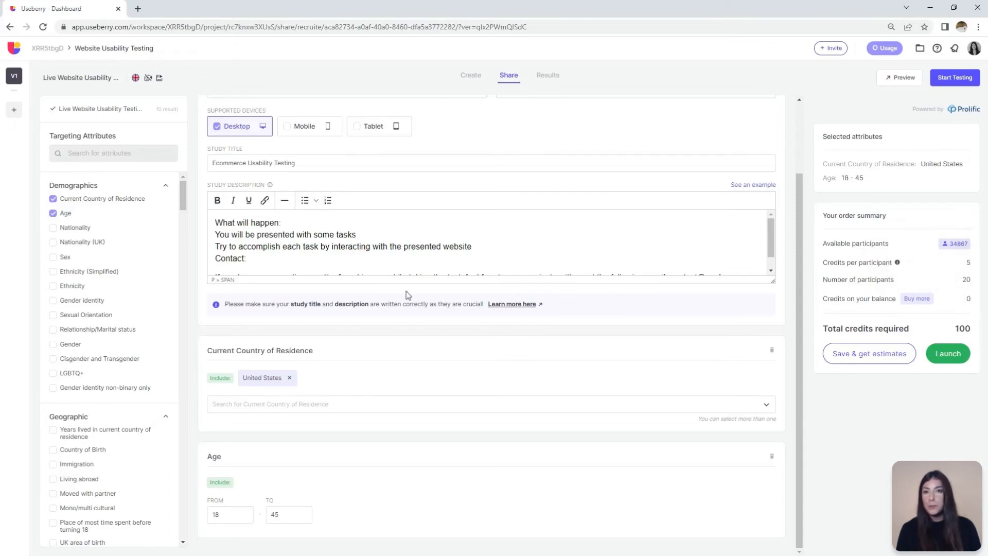
Add the Online Shopping Frequency targeting attribute from the Shopping and consumer habits category
scroll(140, 317, "down", 5)
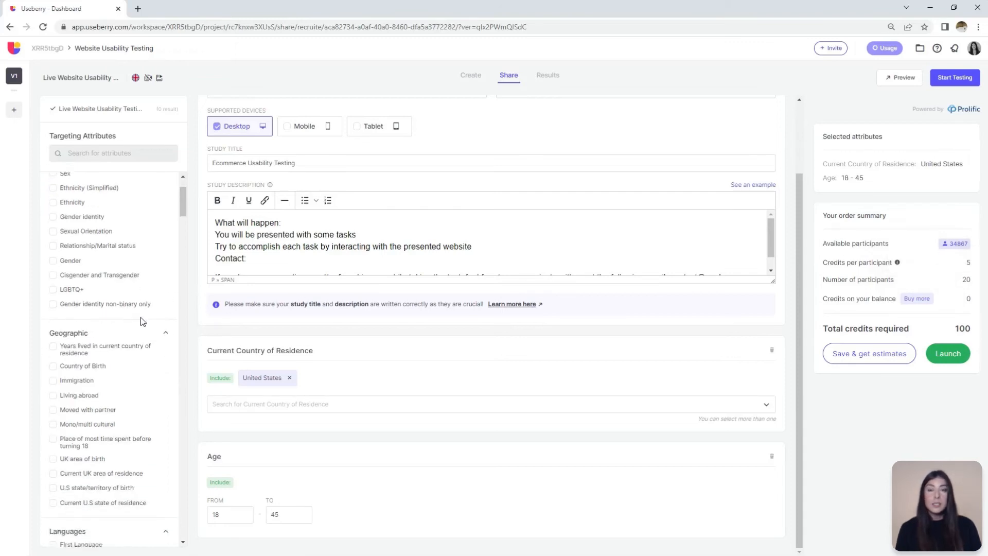
scroll(142, 322, "down", 10)
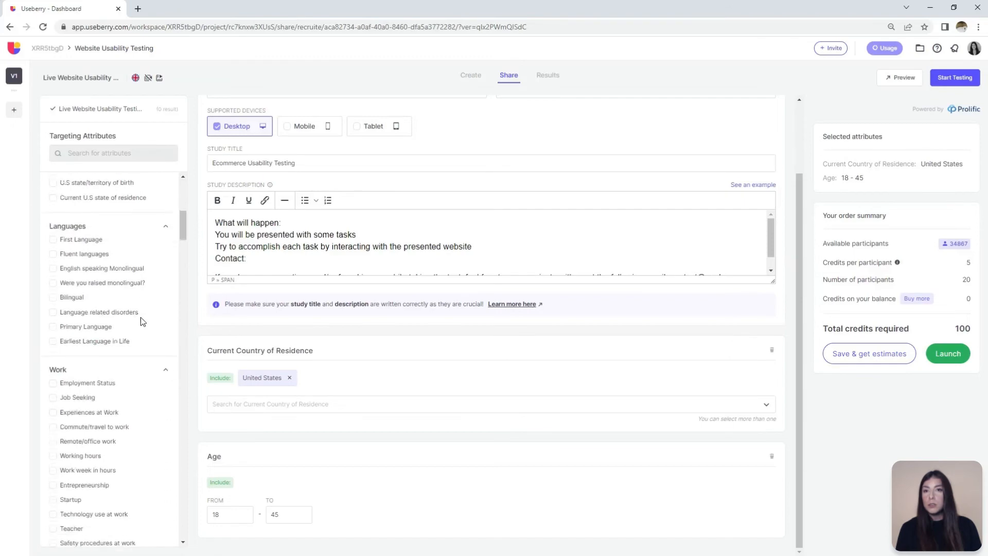
scroll(140, 317, "down", 10)
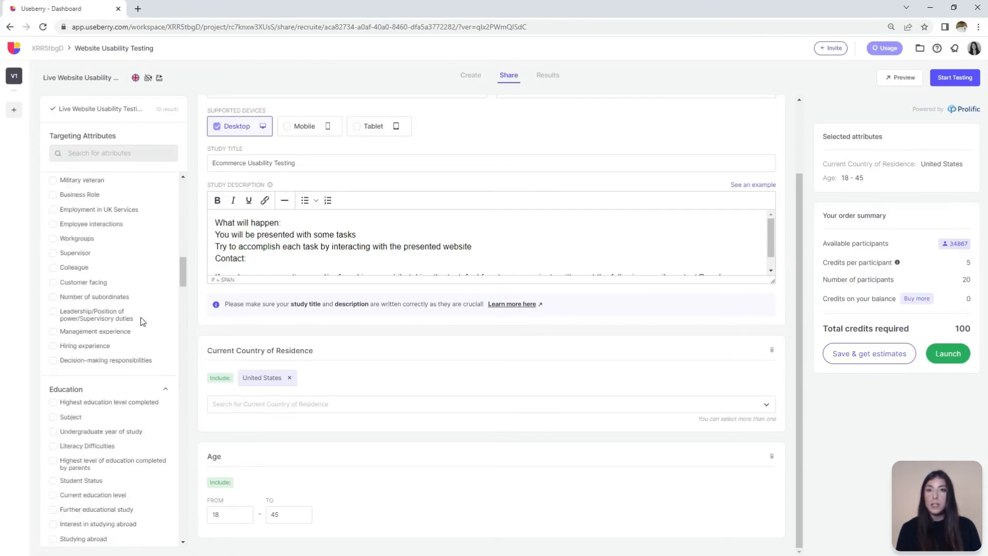
scroll(140, 317, "down", 10)
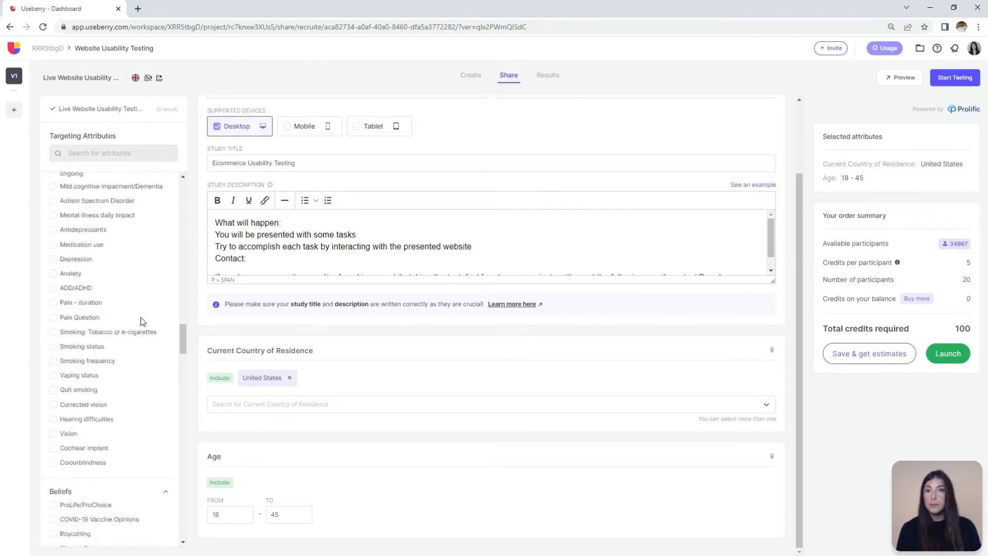
scroll(140, 317, "down", 10)
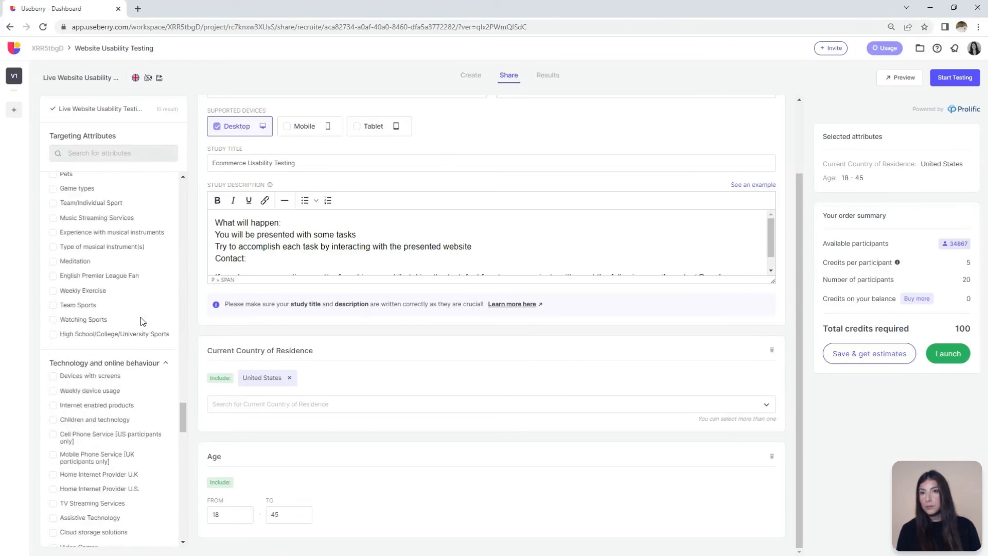
scroll(141, 318, "down", 6)
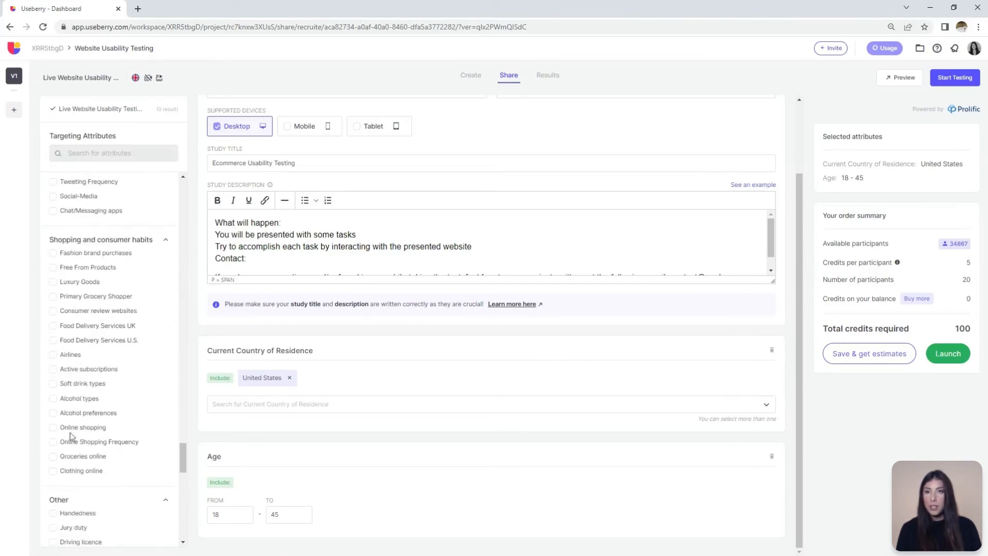
left_click(54, 444)
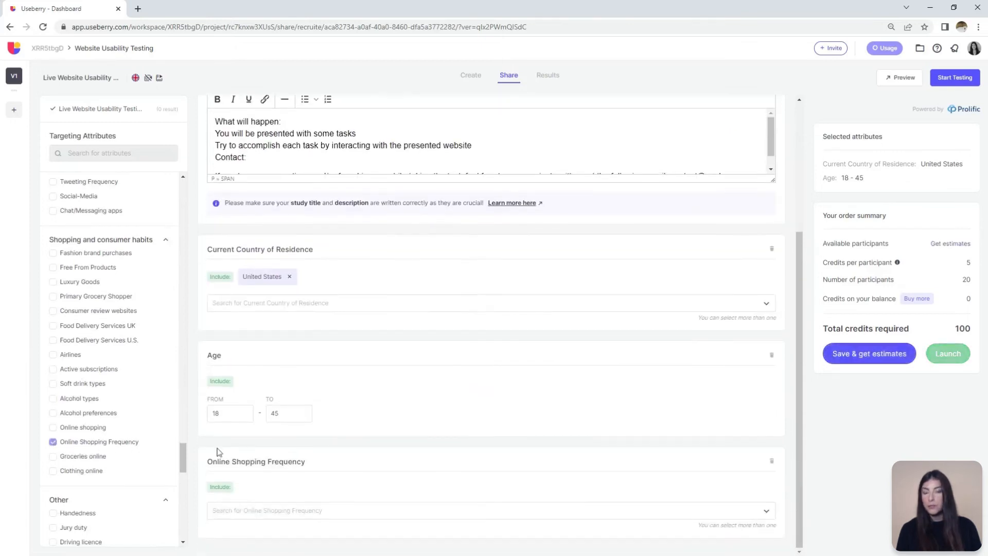
Include every online shopping frequency from "More than once a week" through "Once in a few months or longer", and save to get estimates
left_click(343, 511)
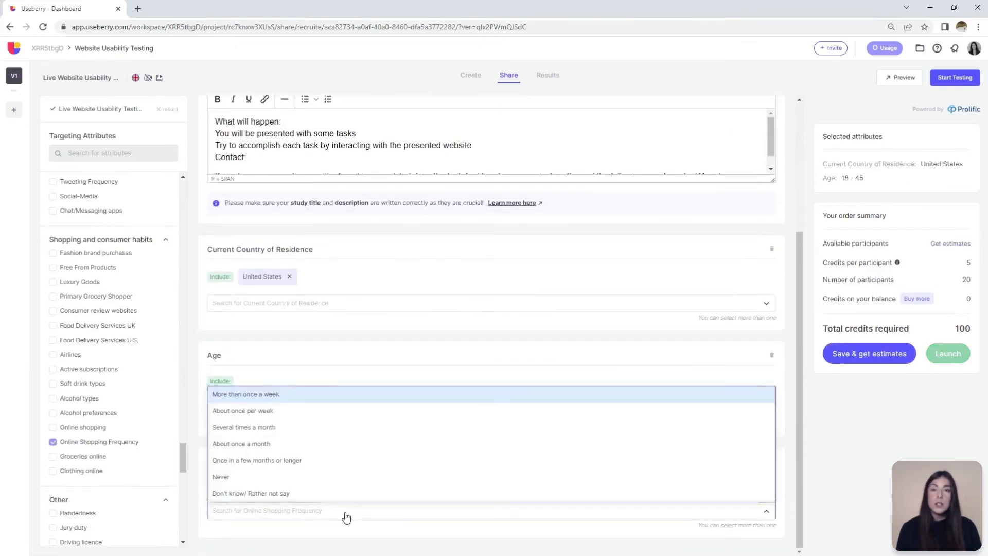
left_click(273, 393)
left_click(291, 509)
left_click(270, 412)
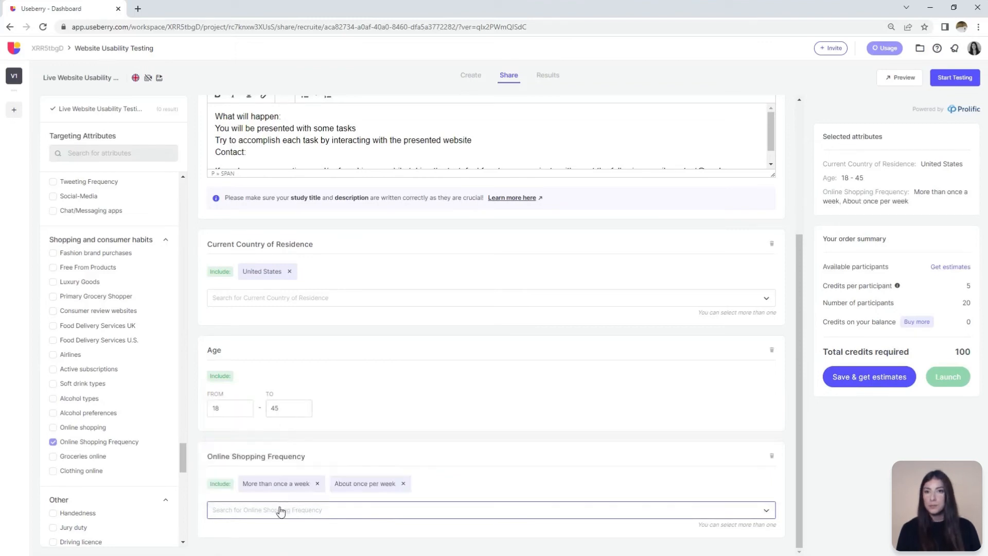
left_click(280, 510)
left_click(266, 428)
left_click(264, 510)
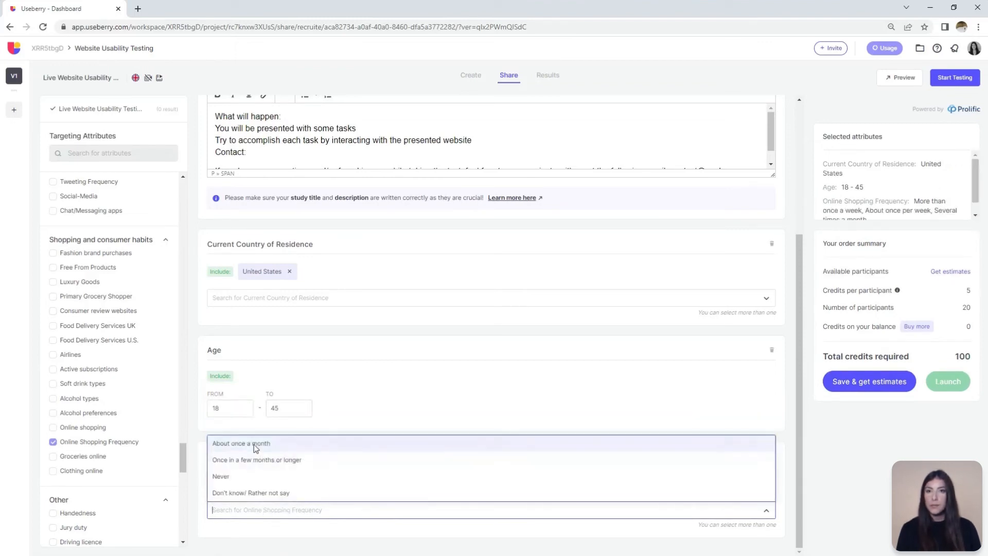
left_click(254, 443)
left_click(261, 510)
left_click(247, 460)
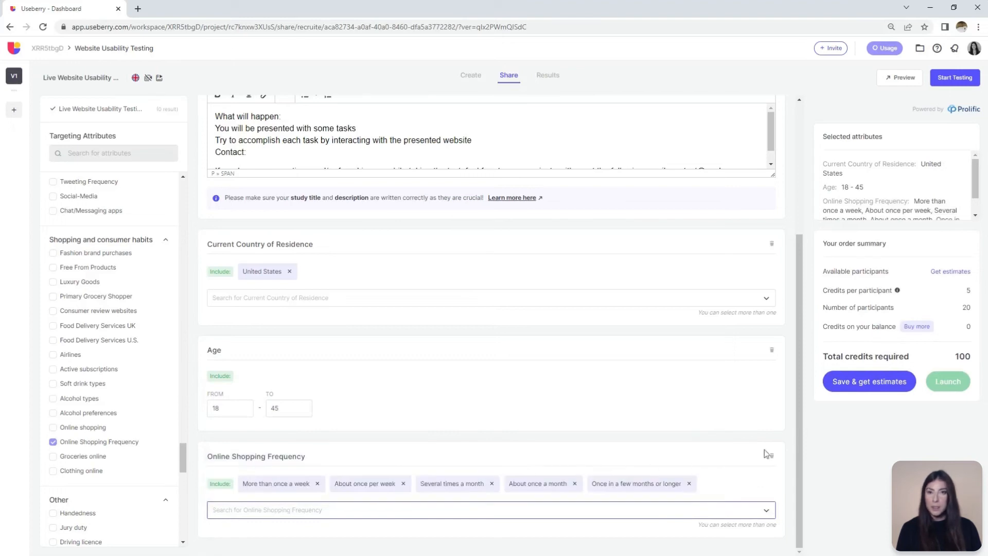
left_click(842, 384)
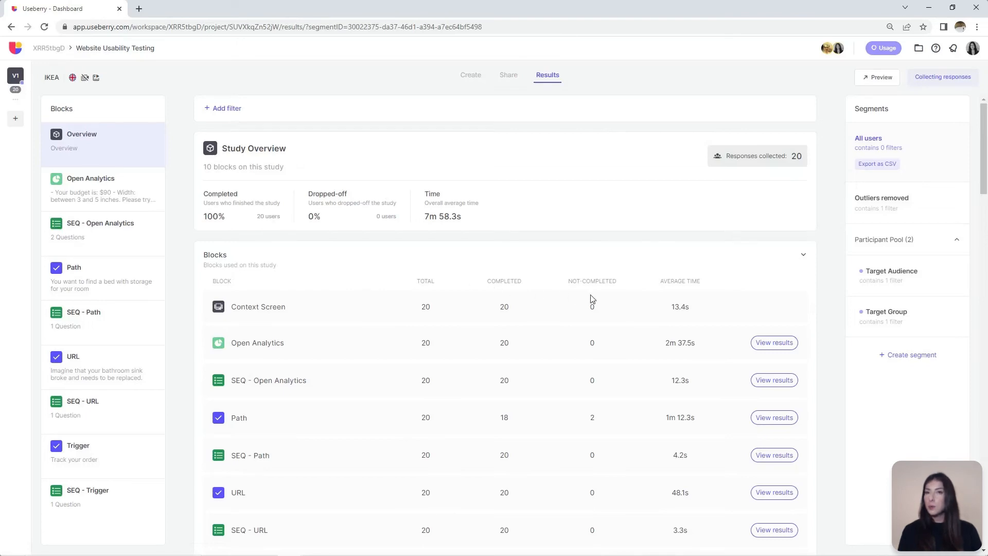
Review the IKEA study's block results down to the user sessions and play the second listed session's recording in the theater
scroll(674, 310, "down", 2)
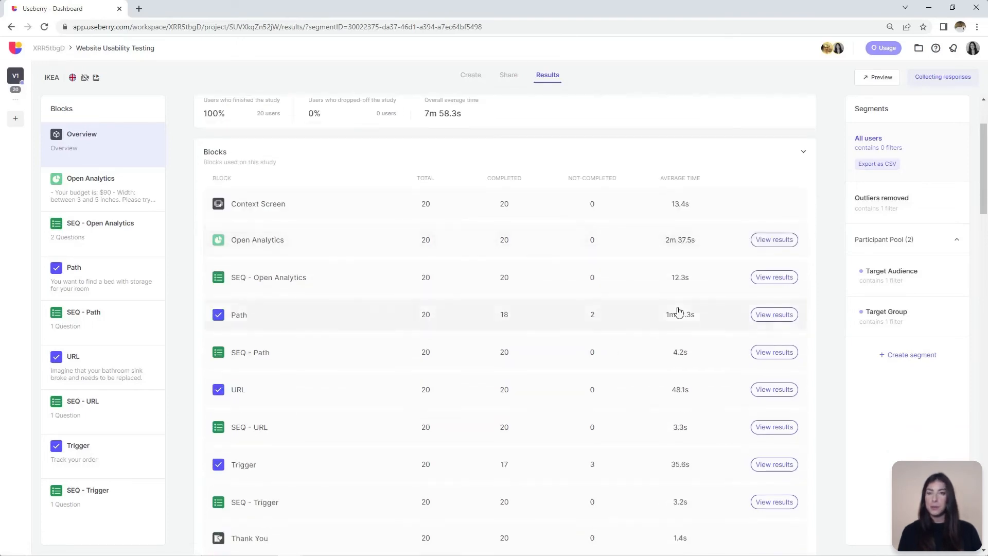
scroll(678, 312, "down", 1)
scroll(679, 312, "down", 9)
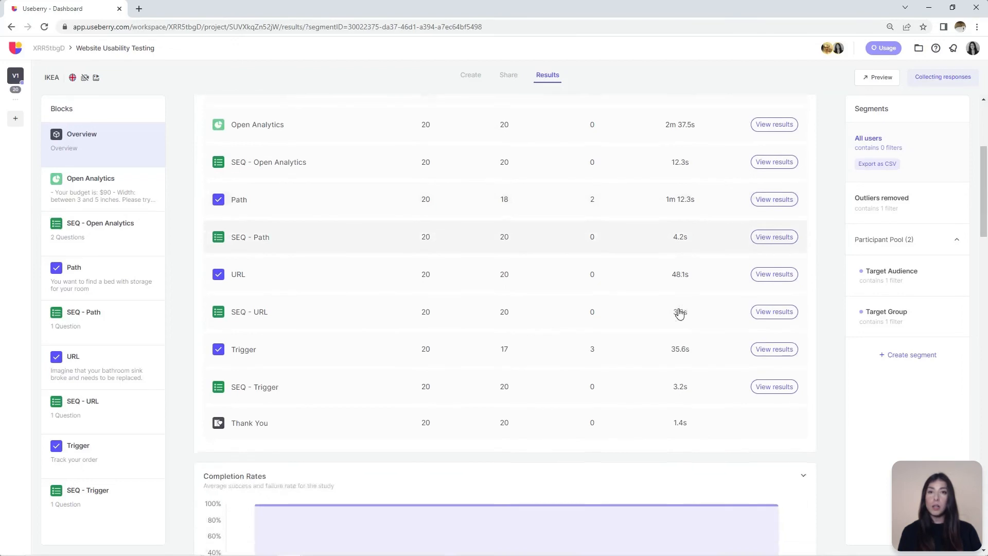
scroll(679, 313, "down", 6)
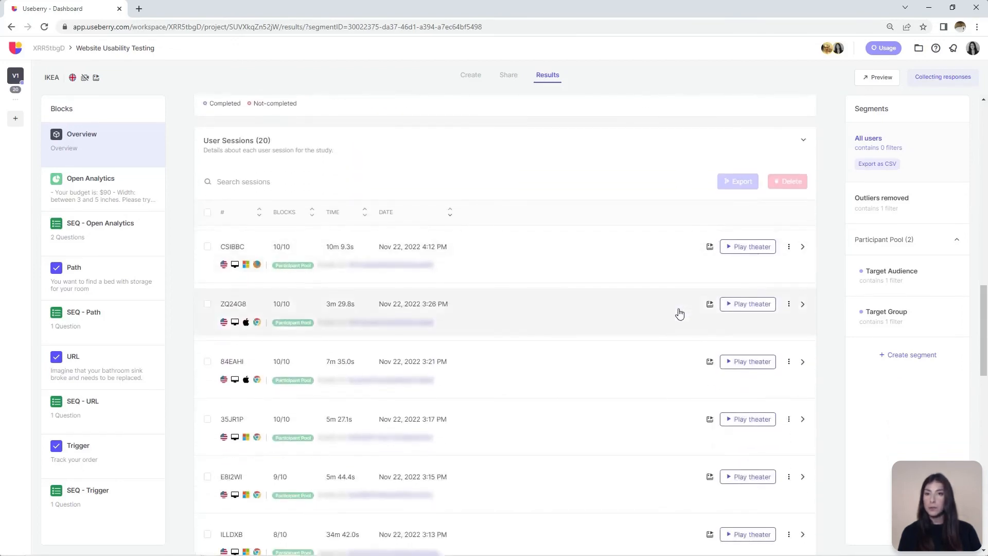
left_click(749, 304)
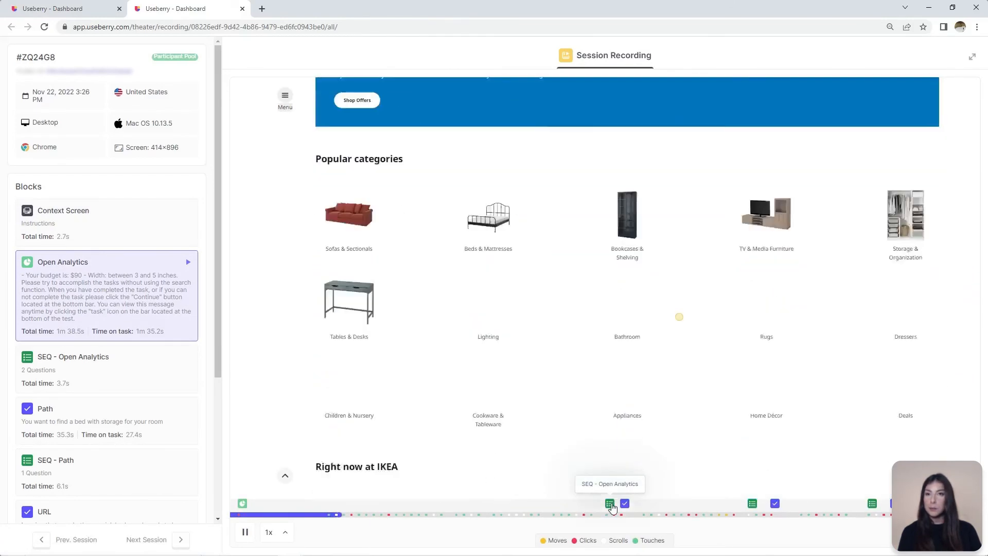
Jump the session recording to the SEQ - Open Analytics and Path blocks, skip ahead in the Path task, and close the recording
left_click(610, 504)
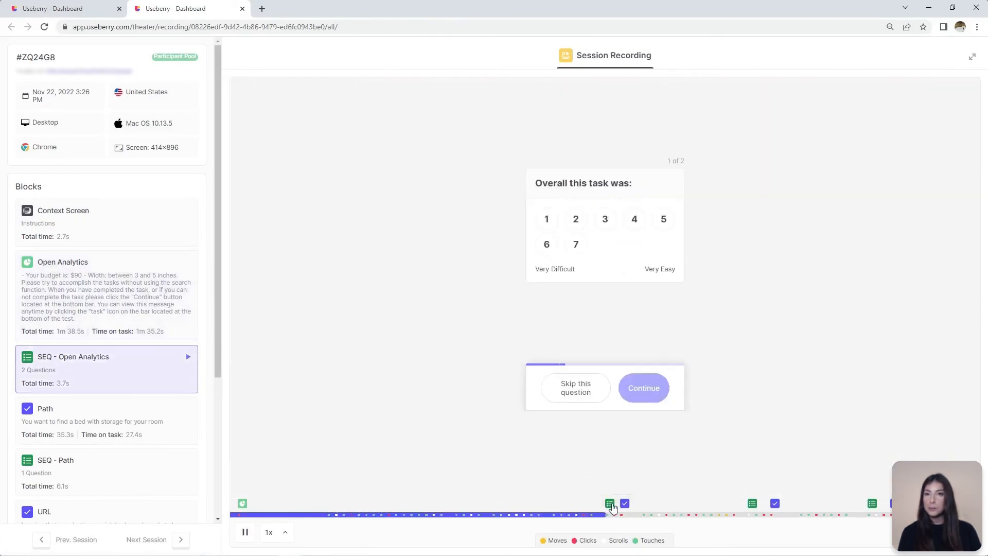
left_click(625, 504)
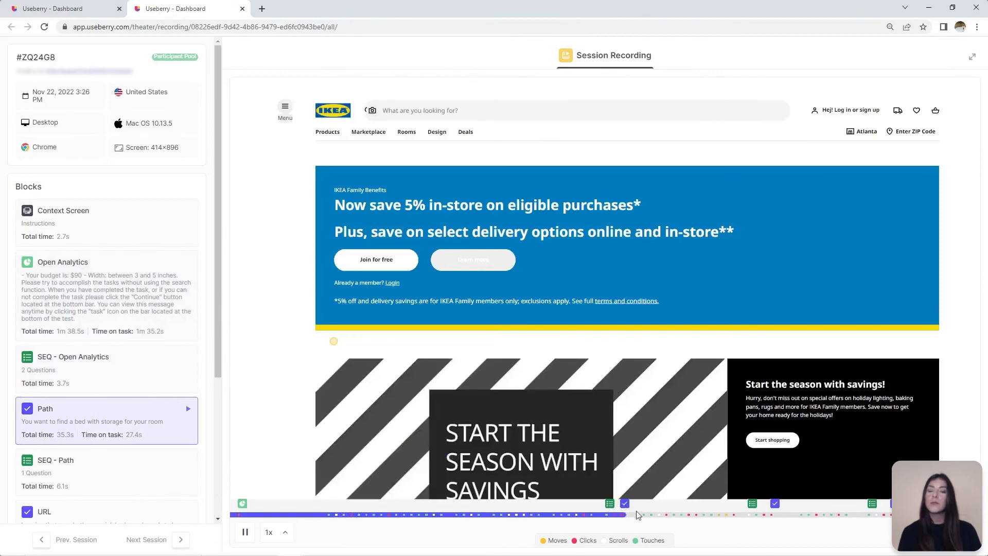
left_click(650, 515)
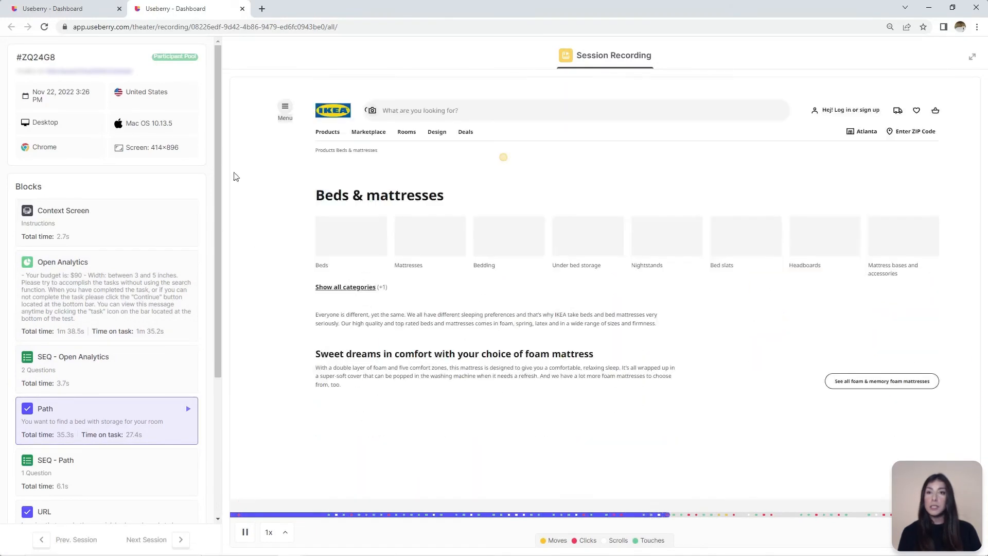
left_click(241, 8)
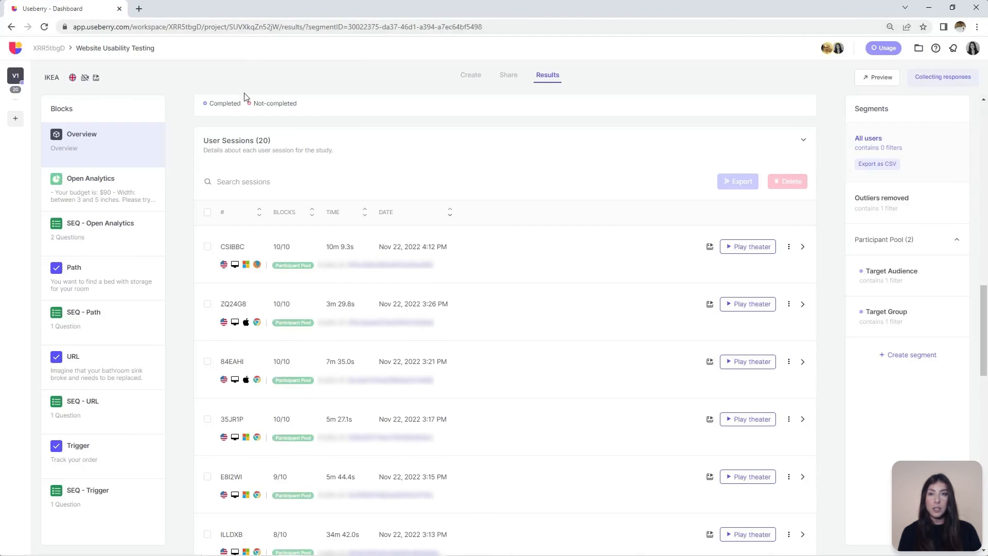
Review the Open Analytics block's results down to the user sessions, and the ratings given in SEQ - Open Analytics
left_click(129, 191)
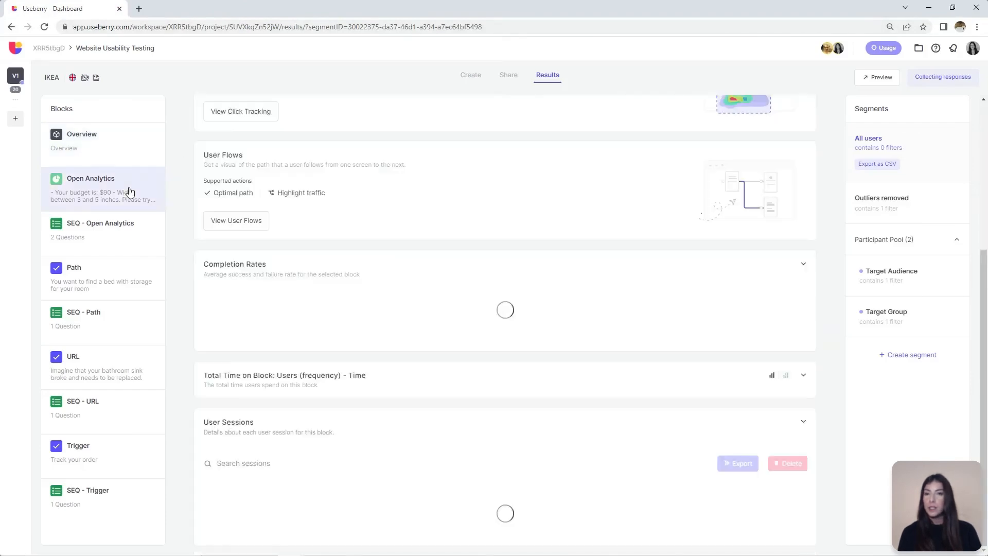
scroll(195, 199, "up", 4)
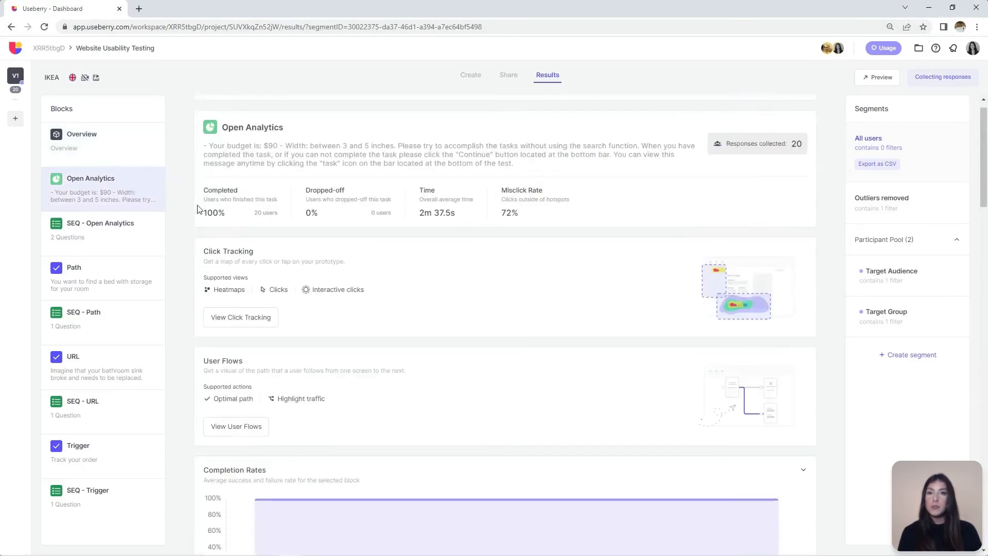
scroll(386, 241, "down", 6)
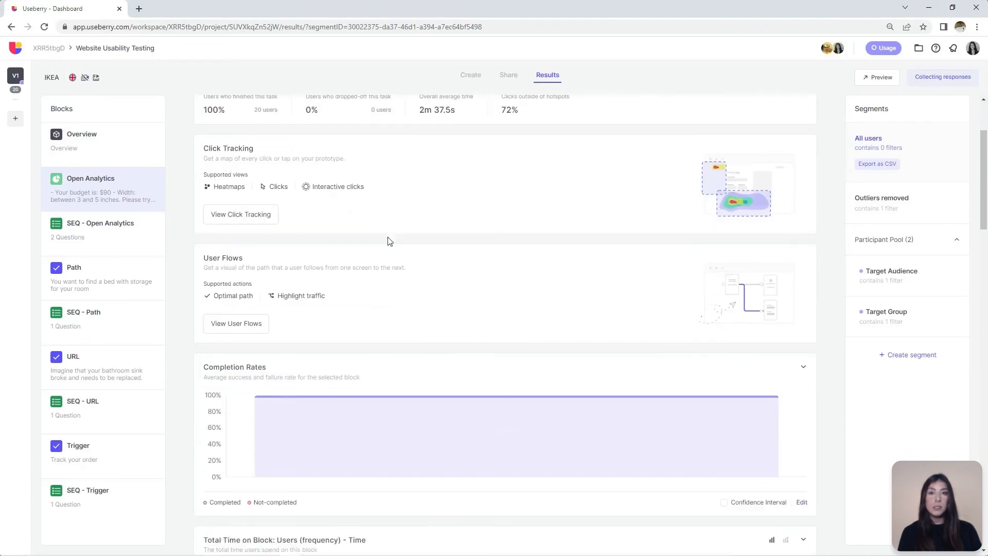
scroll(388, 238, "down", 3)
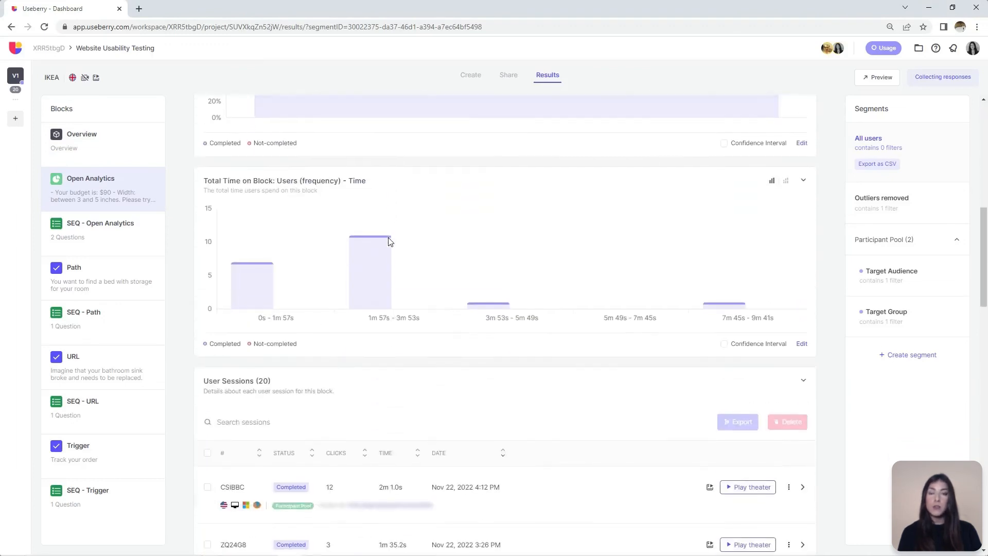
left_click(159, 244)
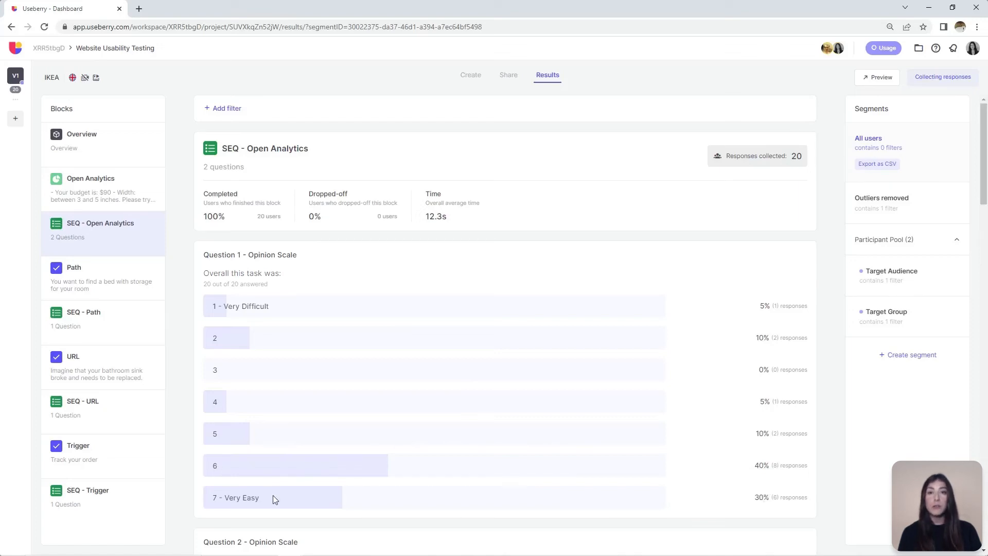
Open the Open Analytics click tracking and follow the interactive clicks through Products and Rugs to the Rugs page
left_click(121, 187)
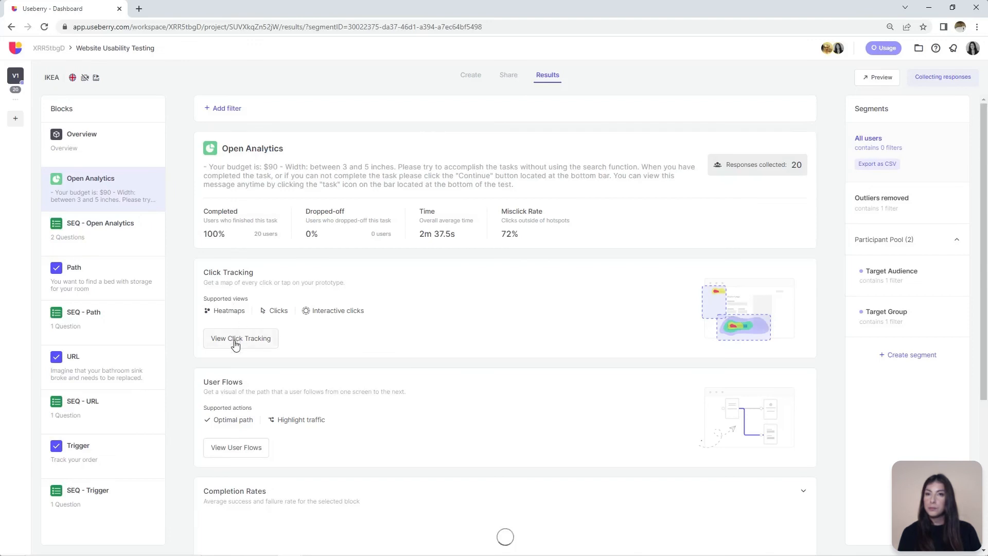
left_click(235, 344)
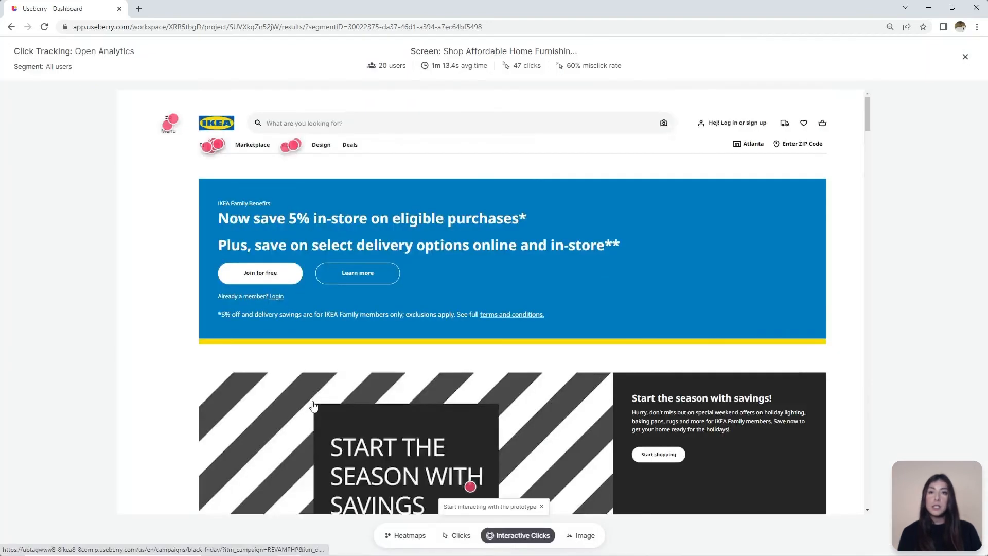
left_click(217, 149)
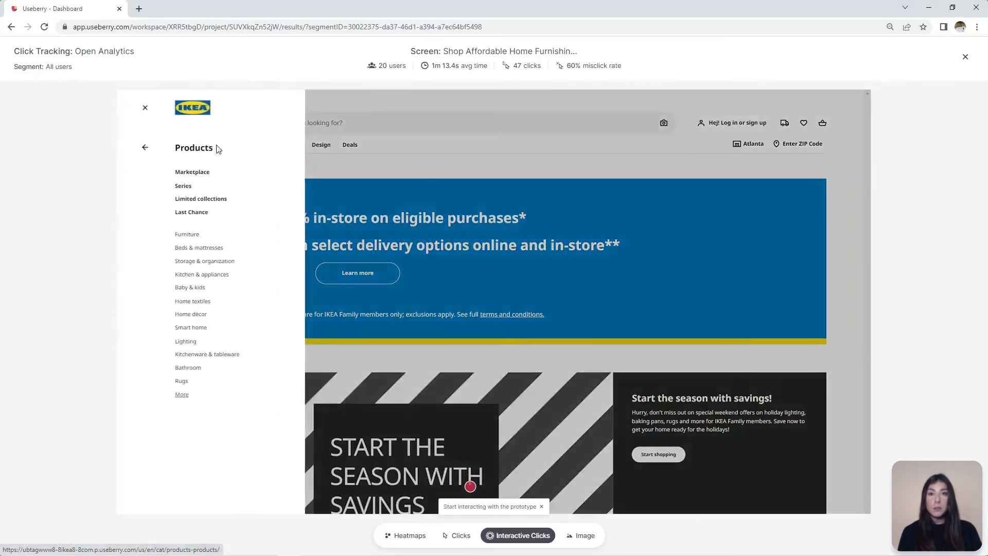
left_click(186, 383)
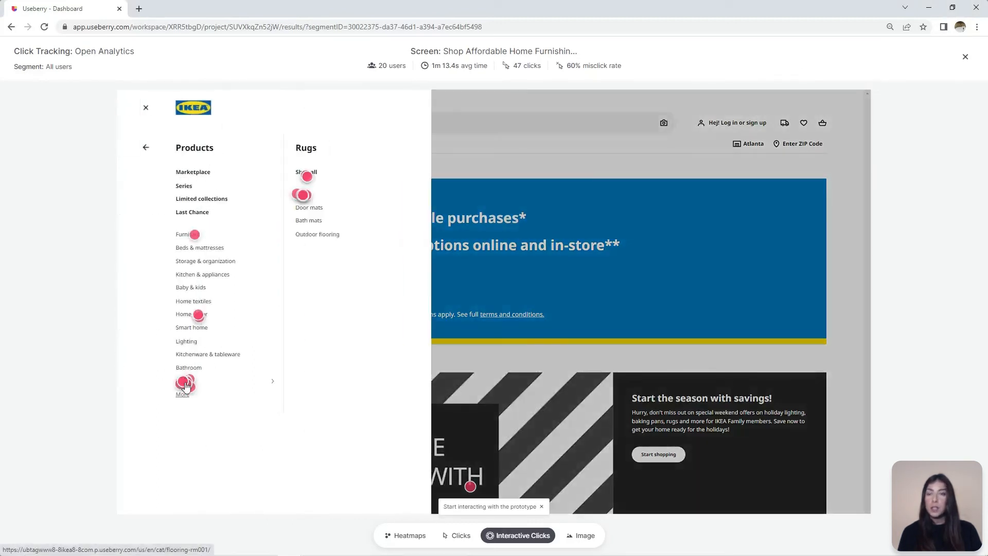
left_click(303, 199)
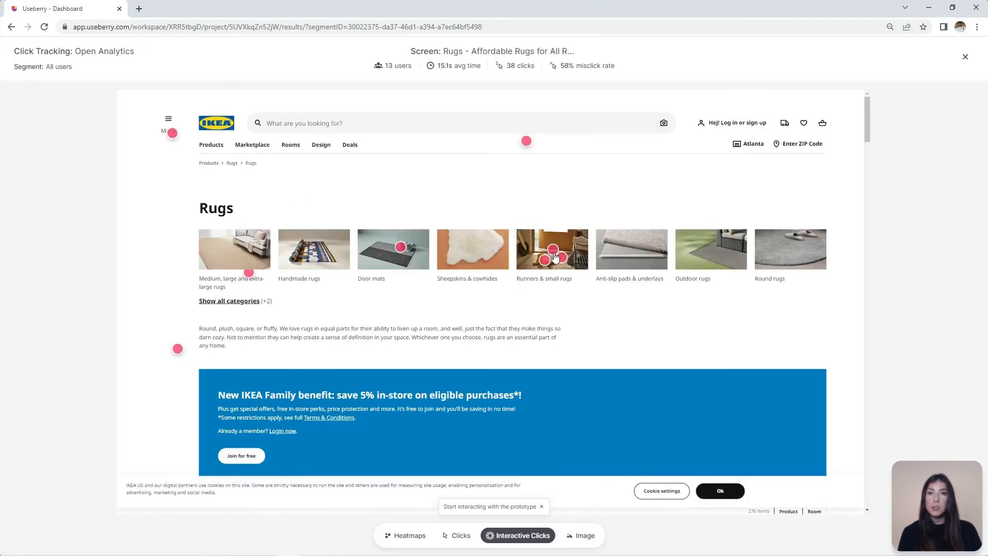
Examine the interactive clicks on the Rugs page with the size filter set to width 2 - 3'11", and close click tracking
scroll(279, 306, "down", 3)
scroll(279, 306, "down", 1)
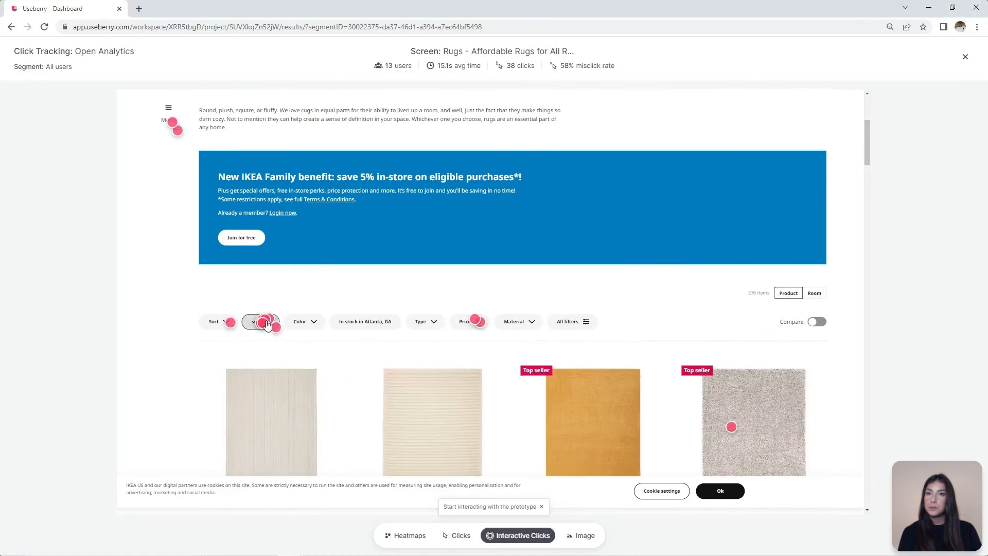
left_click(266, 323)
left_click(338, 367)
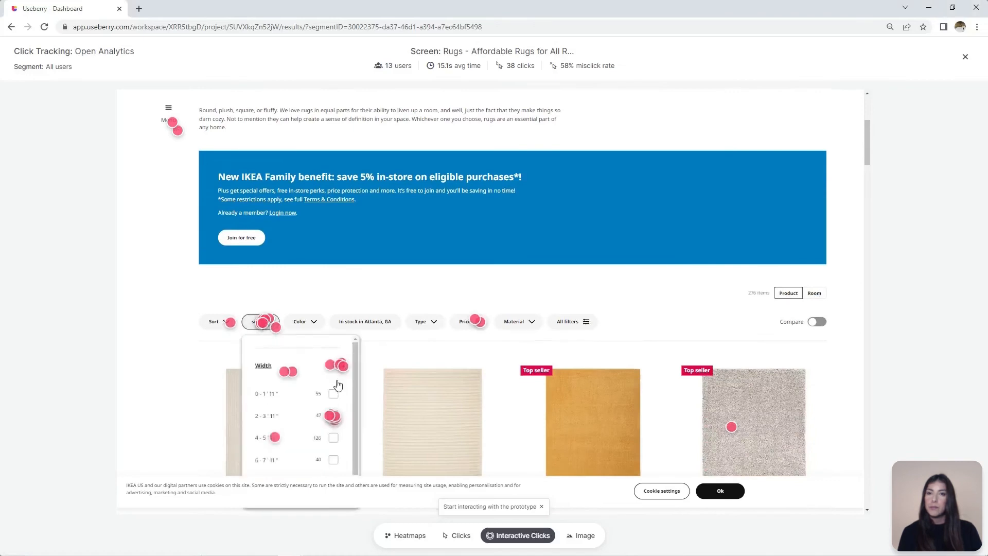
left_click(334, 419)
scroll(381, 347, "down", 2)
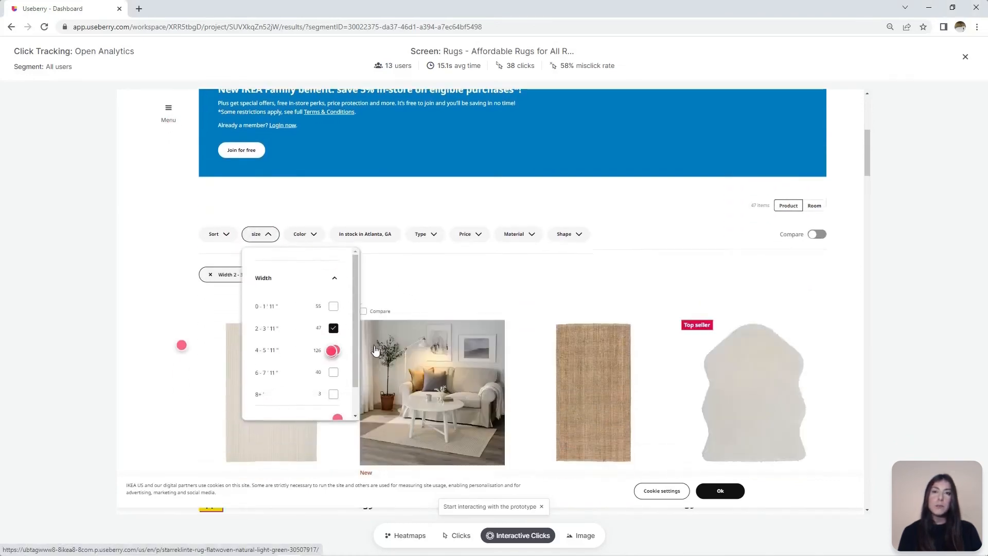
scroll(375, 350, "down", 8)
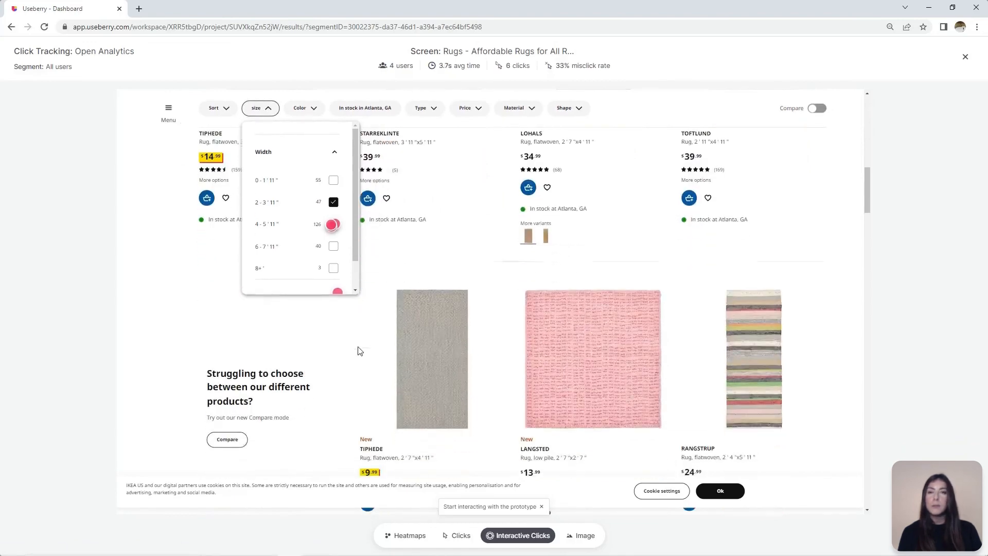
scroll(359, 350, "up", 10)
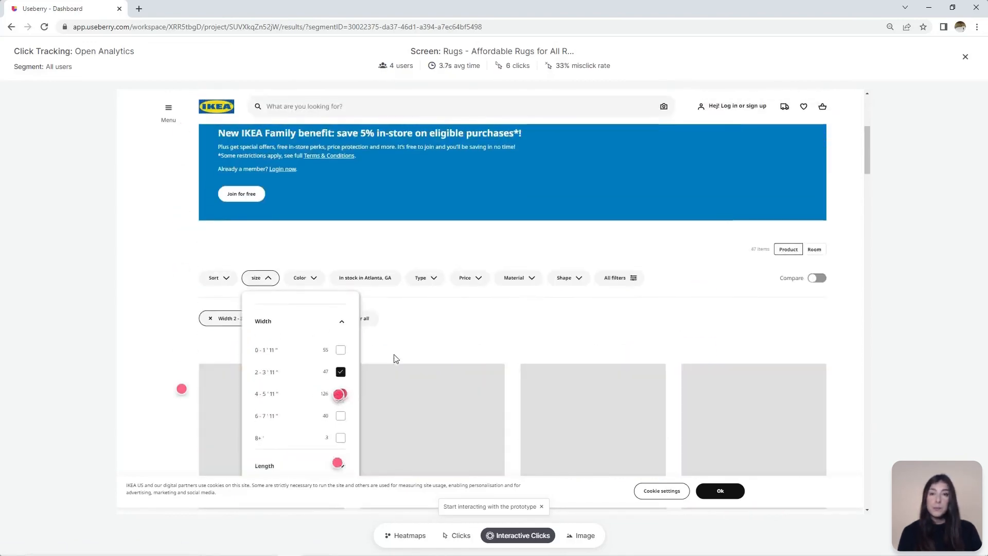
left_click(410, 329)
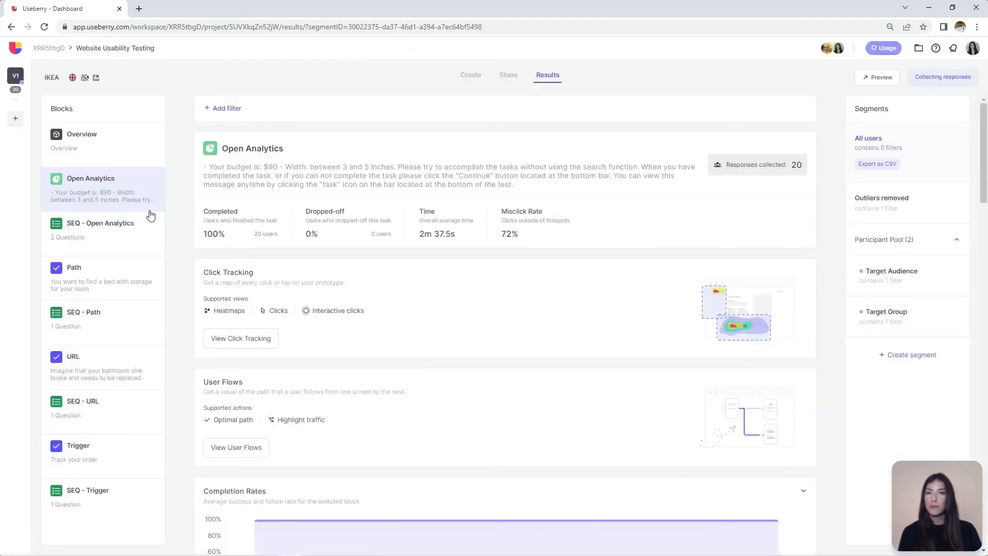
Expand the Path block's result details and turn on the confidence interval for its completion rates
left_click(112, 279)
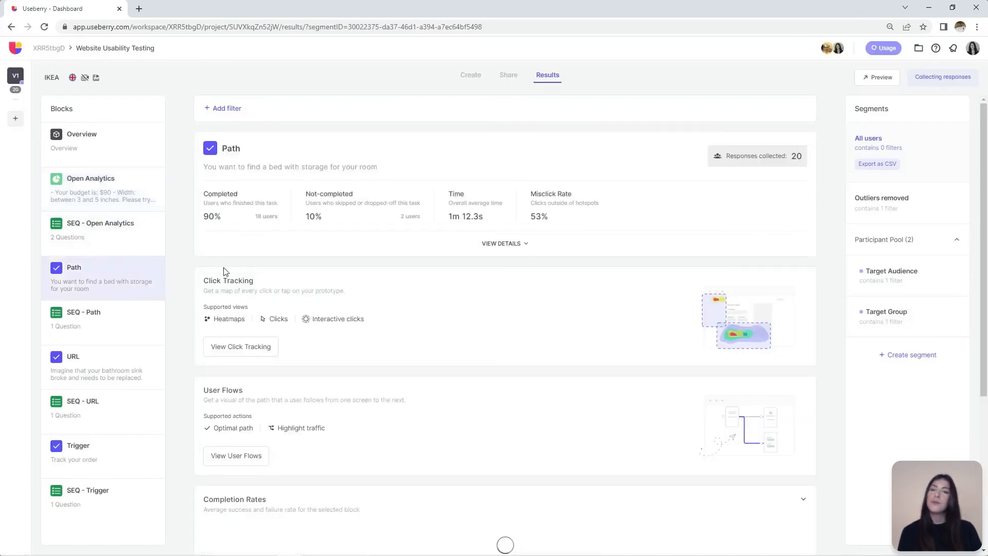
left_click(497, 246)
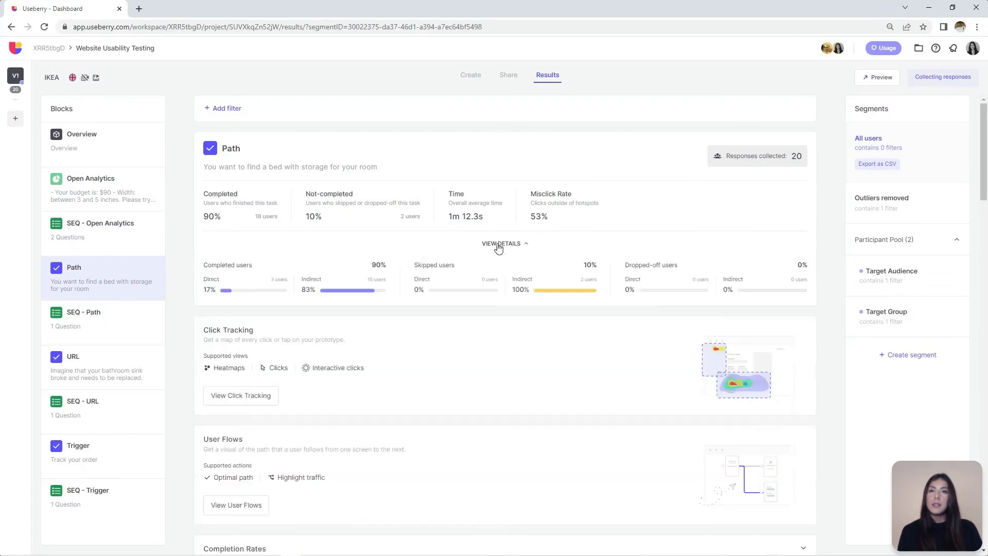
scroll(280, 292, "down", 6)
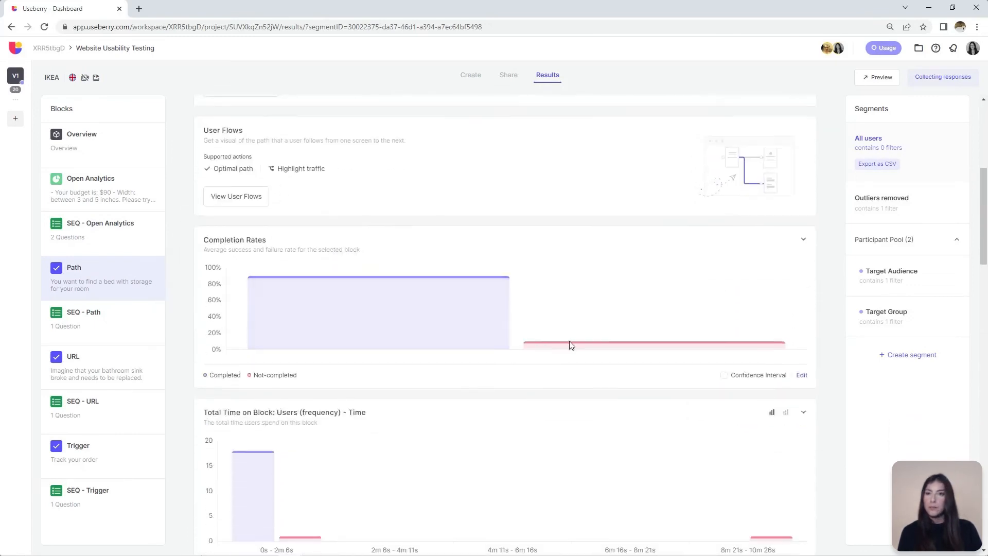
mouse_move(578, 344)
mouse_move(448, 315)
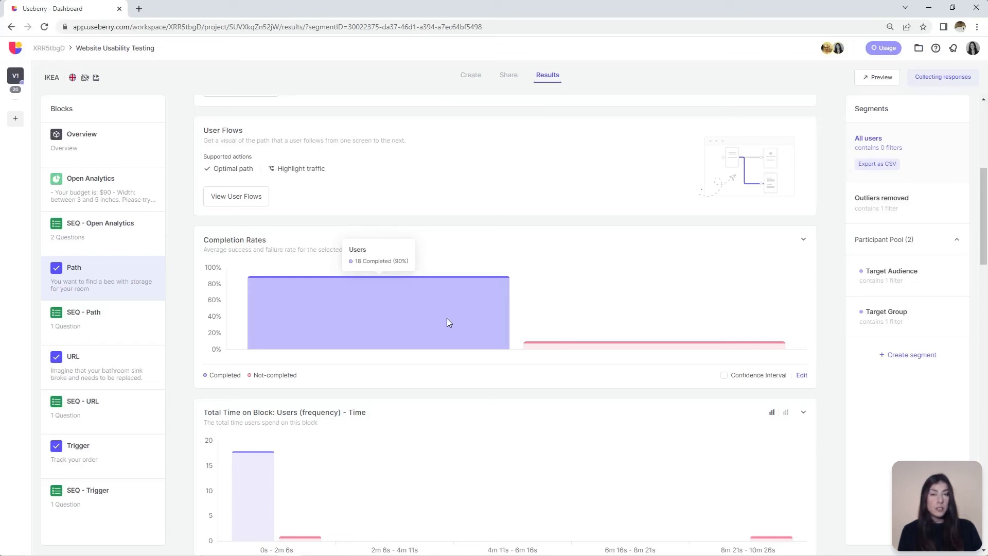
left_click(724, 375)
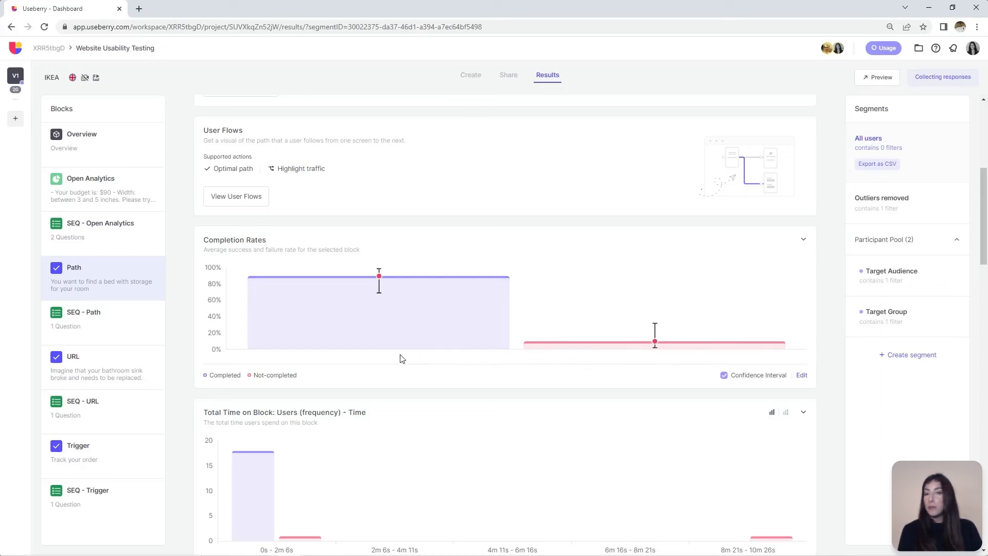
mouse_move(390, 348)
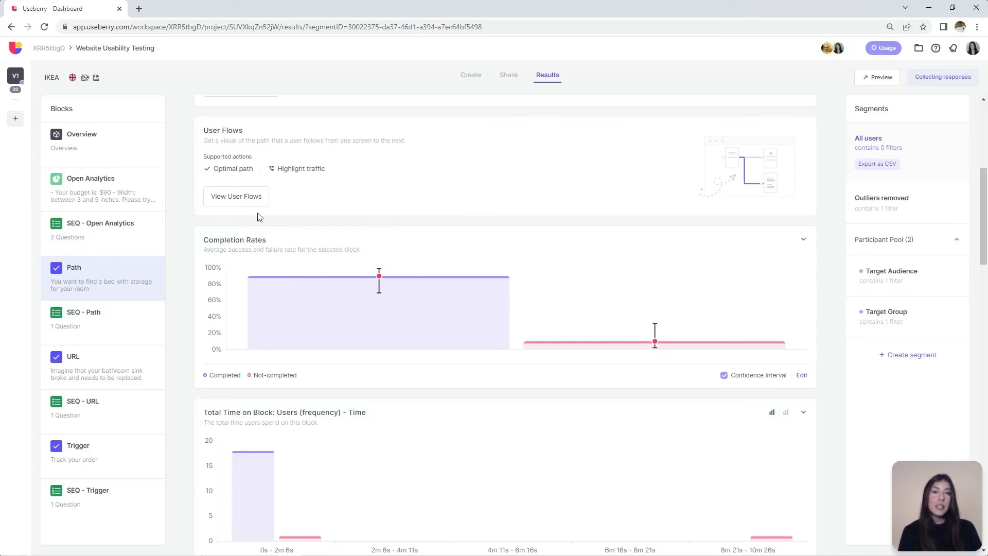
Check the Path block's indirect success breakdown and filter the results to sessions where Path is Completed (Indirect)
scroll(250, 212, "up", 1)
scroll(250, 213, "up", 1)
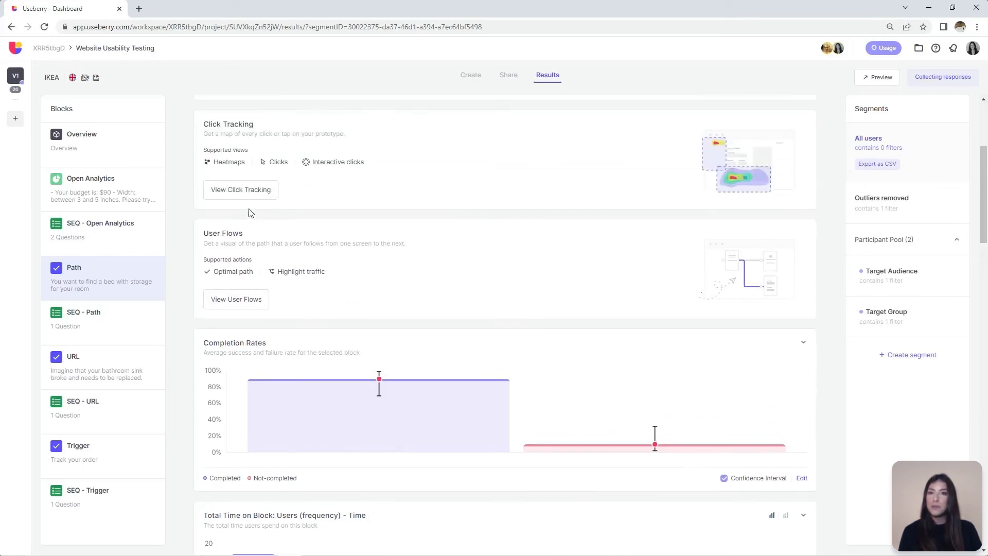
scroll(247, 226, "up", 1)
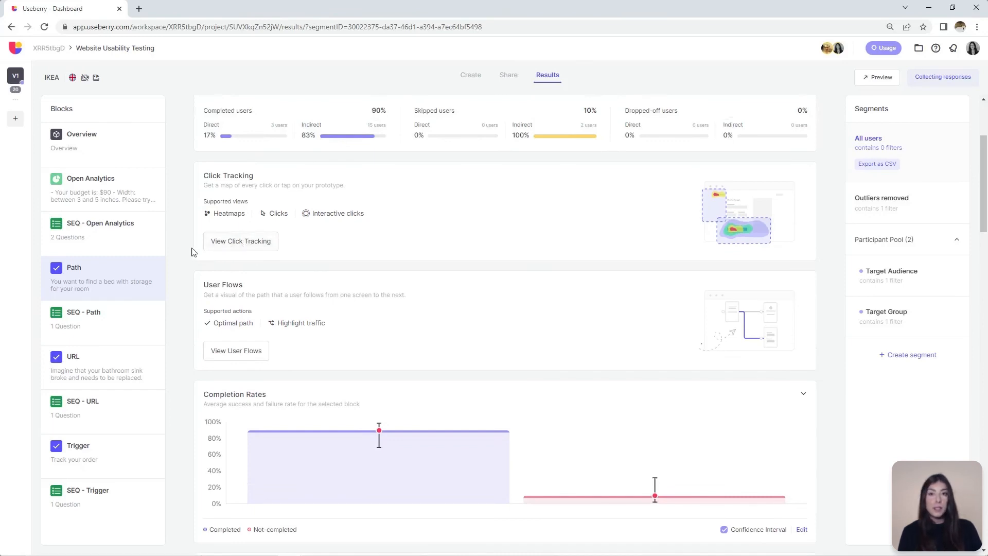
scroll(187, 259, "up", 2)
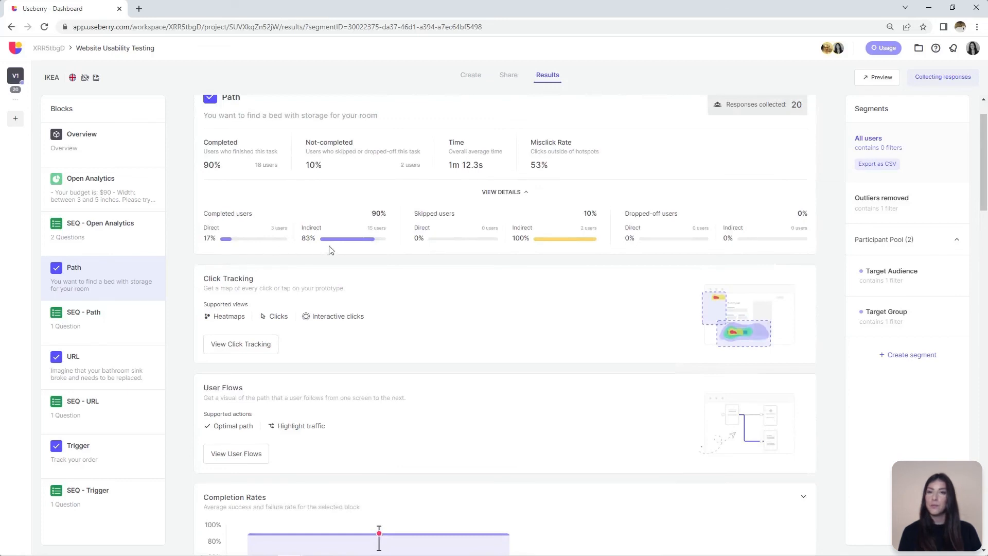
scroll(325, 249, "up", 1)
mouse_move(358, 293)
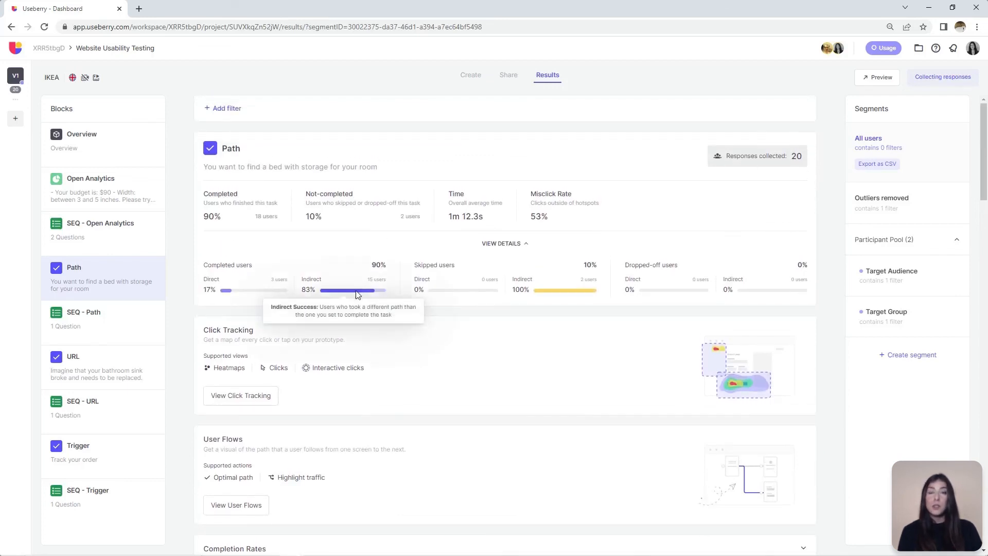
left_click(218, 109)
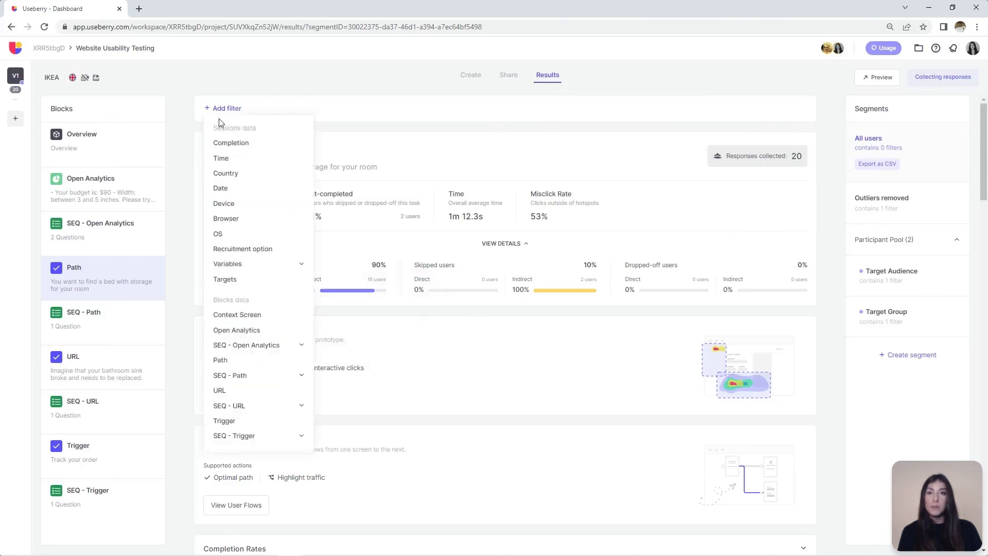
left_click(227, 360)
left_click(244, 138)
left_click(222, 188)
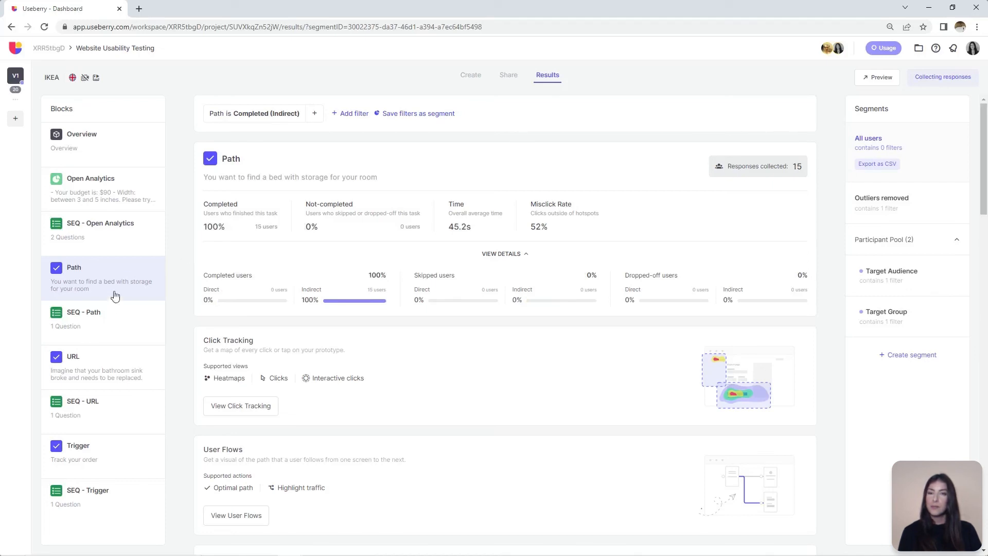
Remove the Path completion filter and review the results of the SEQ - Path and URL blocks
left_click(108, 318)
left_click(297, 113)
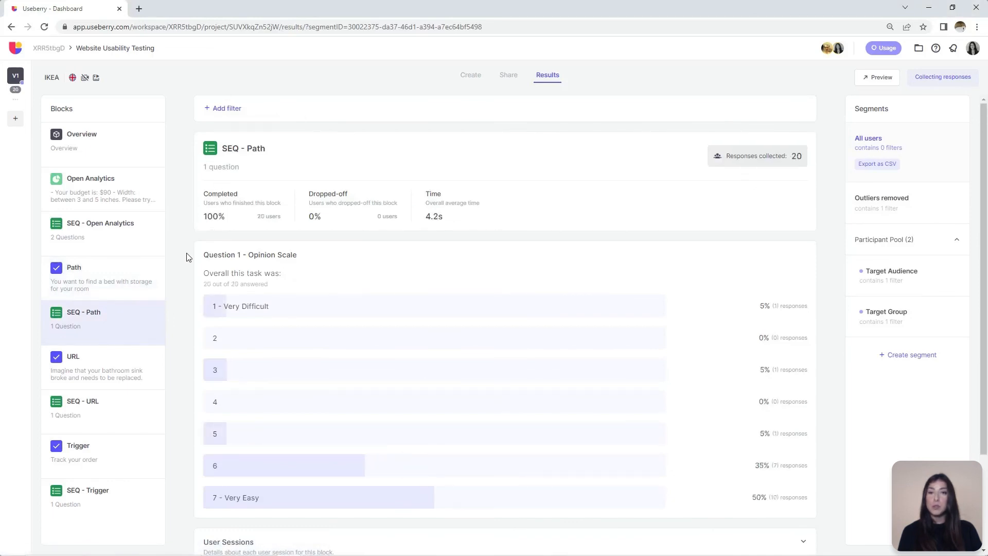
scroll(187, 257, "down", 1)
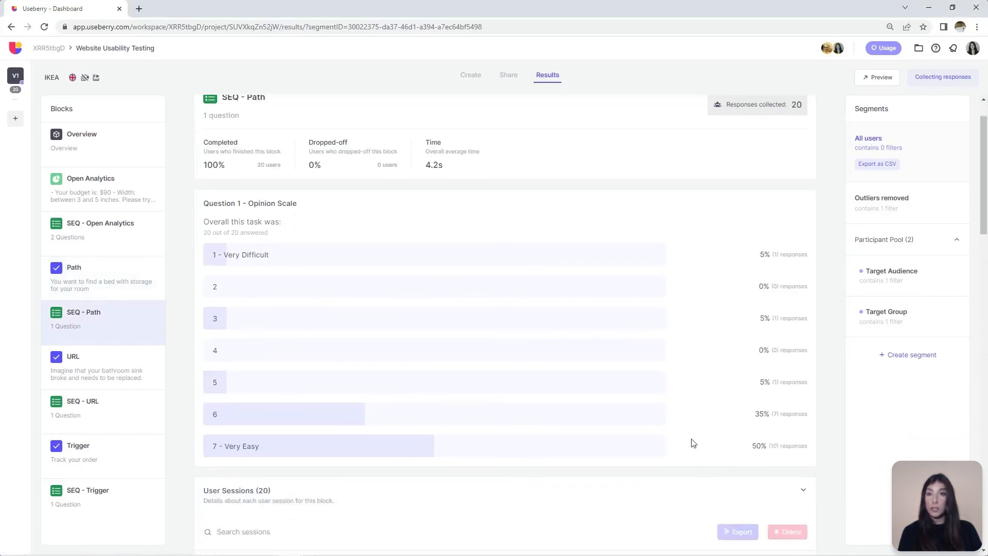
left_click(101, 373)
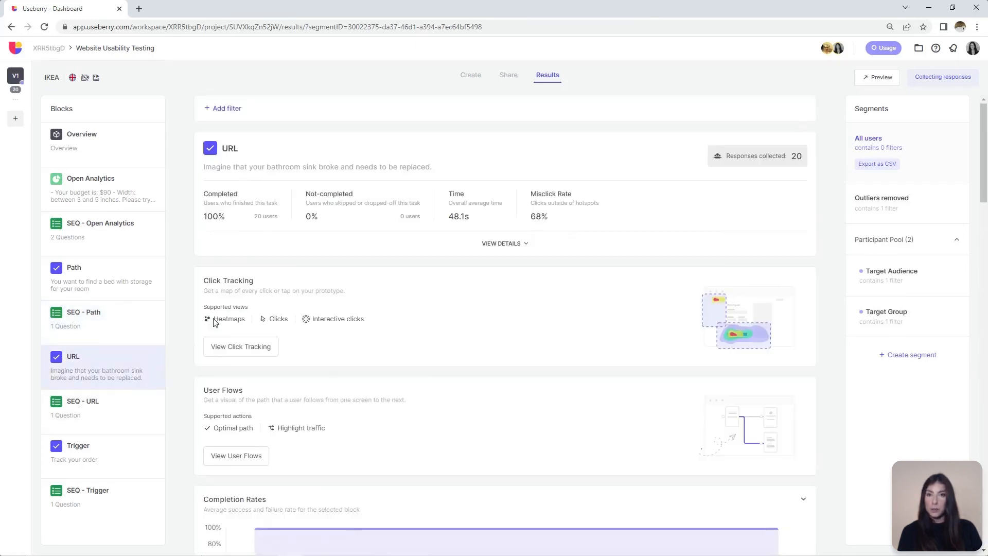
Examine the URL block's user flows from the home page to the Bathroom Sinks screens, and close the flow view
scroll(214, 322, "down", 4)
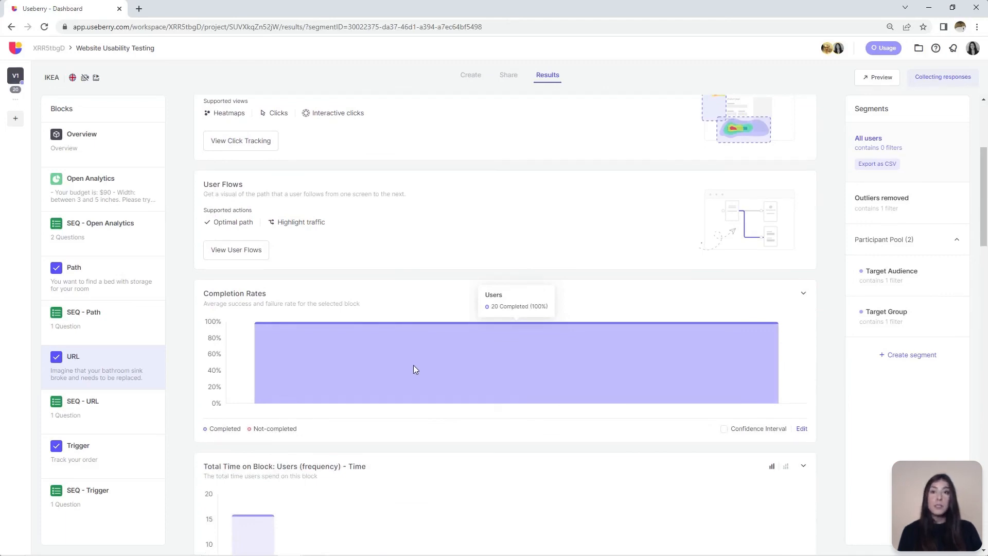
left_click(253, 250)
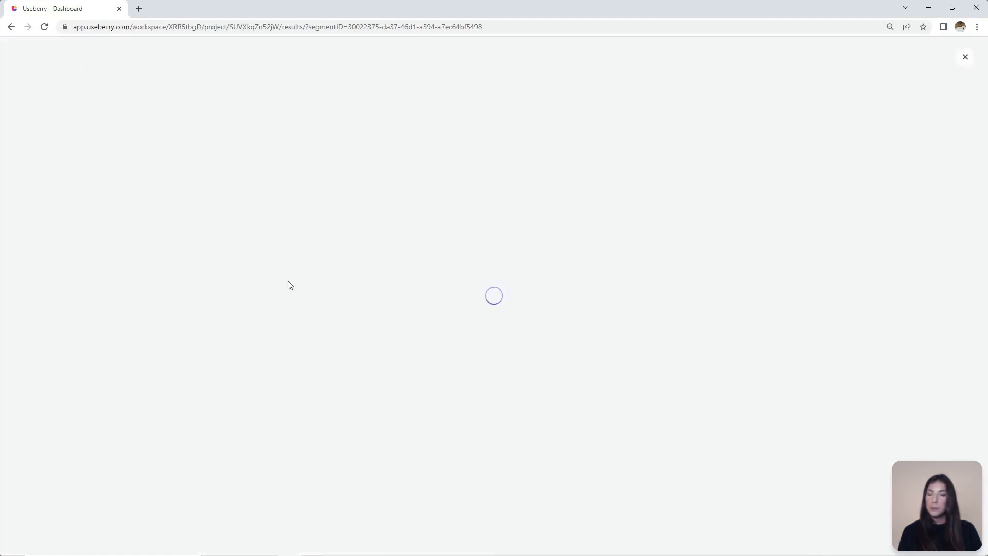
mouse_move(267, 152)
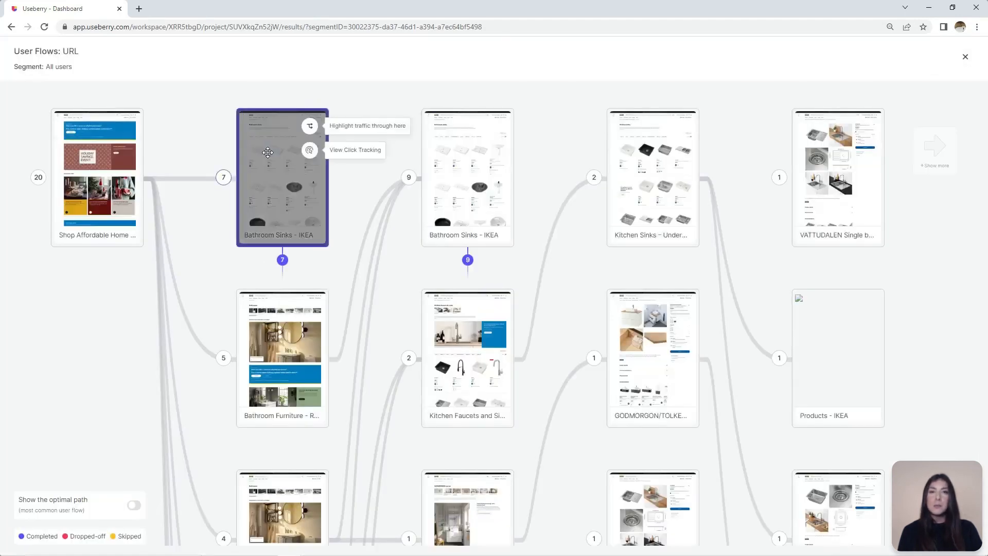
mouse_move(451, 130)
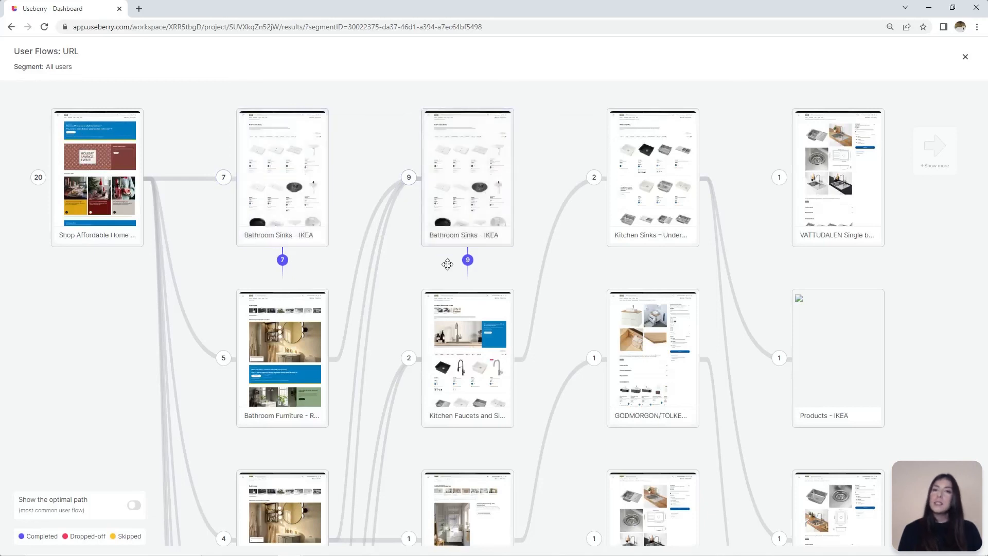
mouse_move(121, 220)
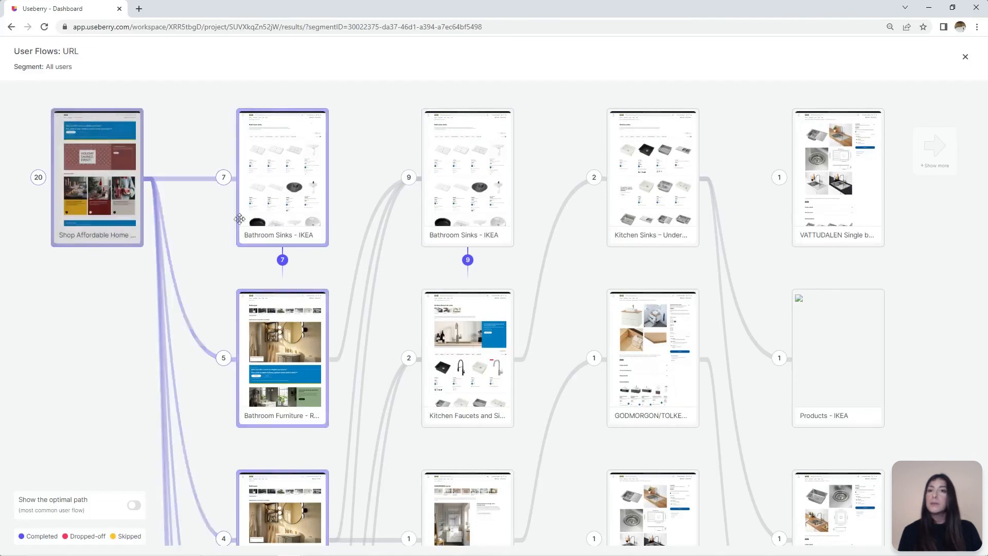
mouse_move(465, 198)
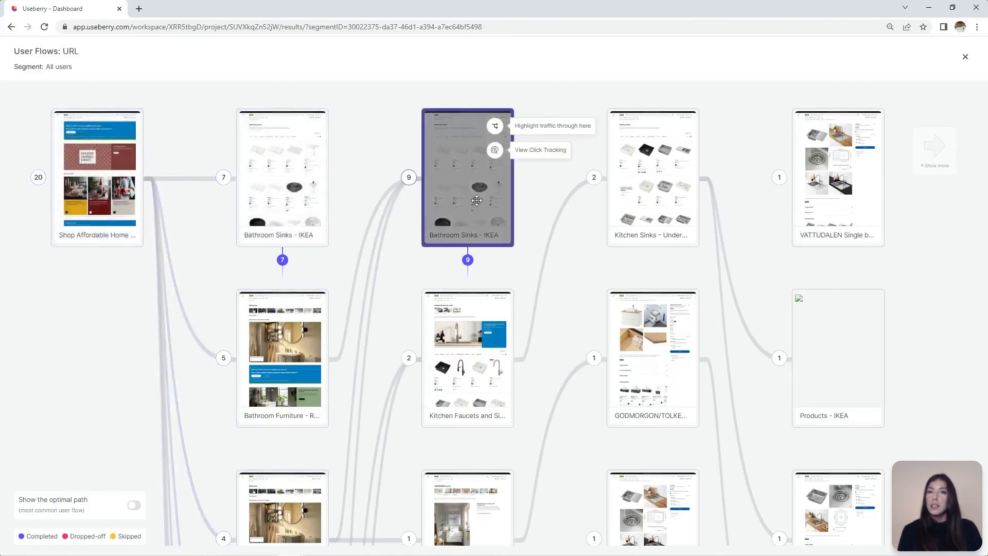
mouse_move(813, 200)
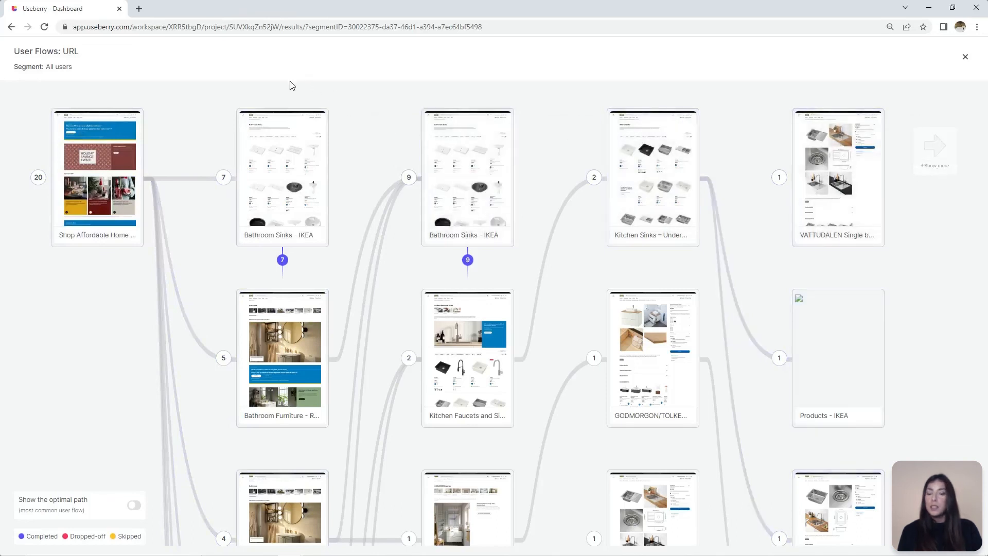
mouse_move(264, 380)
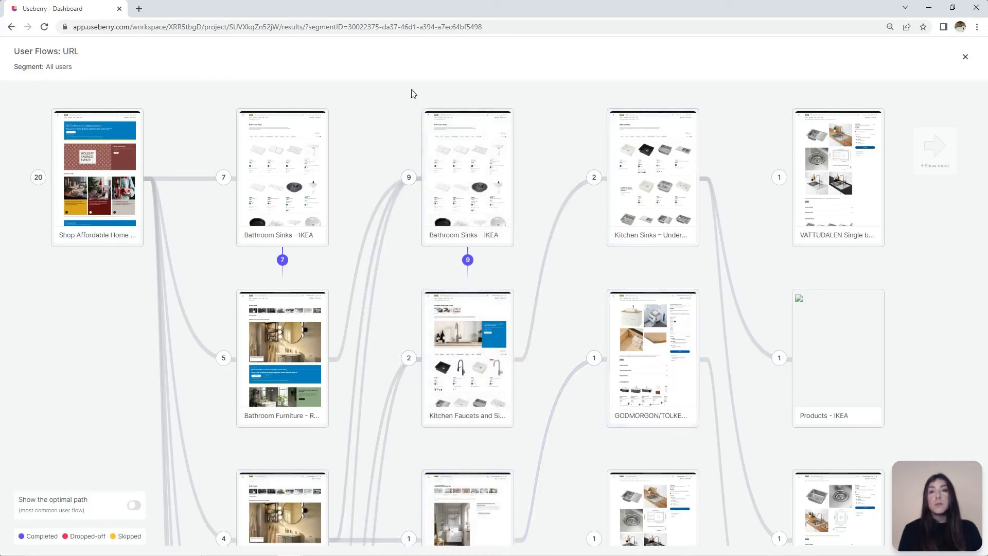
left_click(965, 57)
Review the SEQ - URL difficulty ratings and the Trigger block's summary and completion rates
left_click(110, 411)
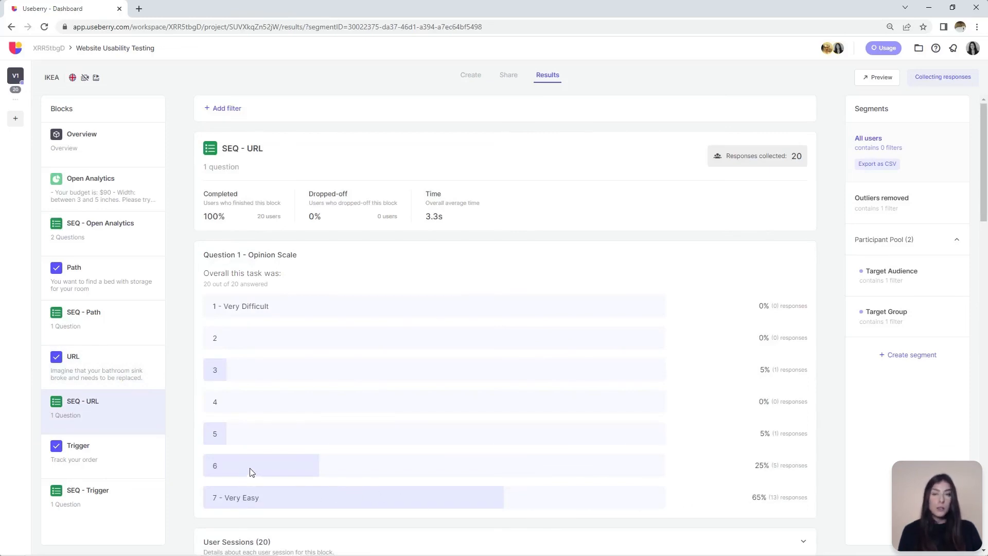
left_click(97, 457)
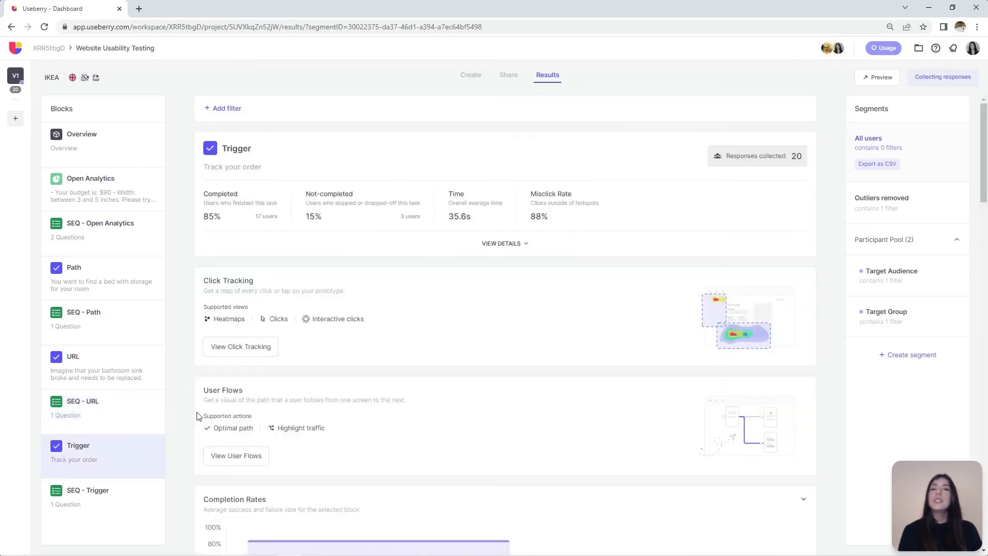
scroll(198, 415, "down", 1)
scroll(198, 416, "up", 1)
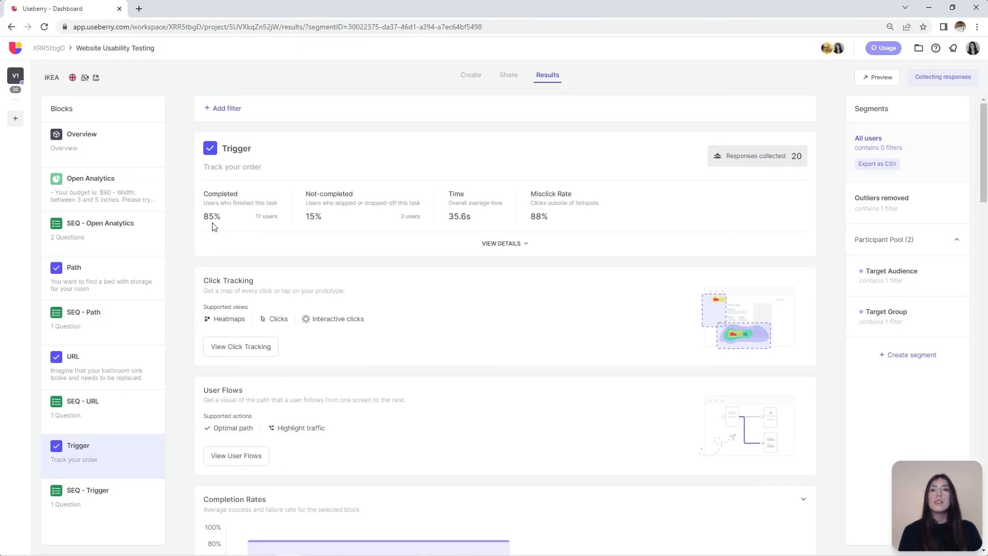
scroll(212, 223, "down", 1)
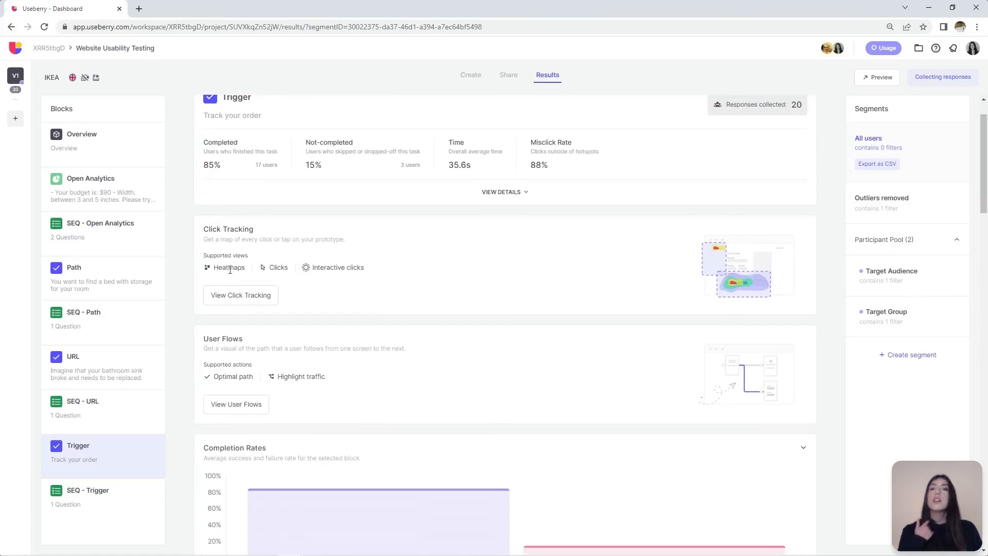
scroll(252, 406, "down", 2)
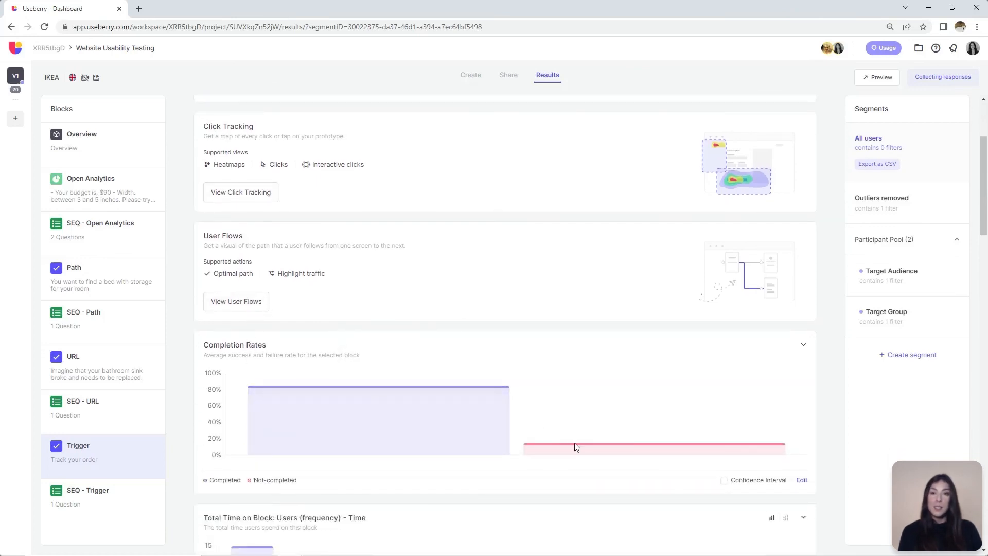
Filter the SEQ - Trigger results to Question 1 ratings less than 6 and review the matching user sessions
left_click(99, 489)
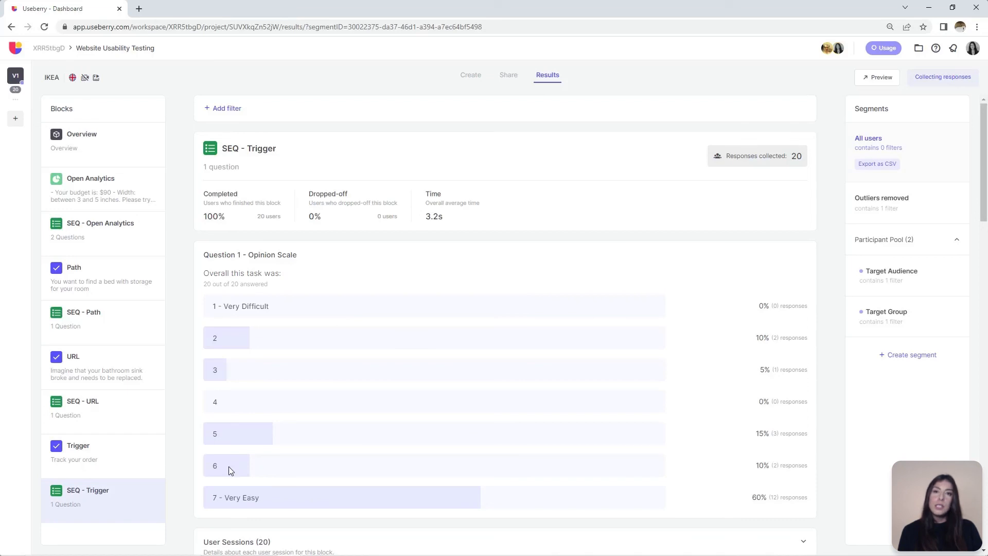
left_click(226, 109)
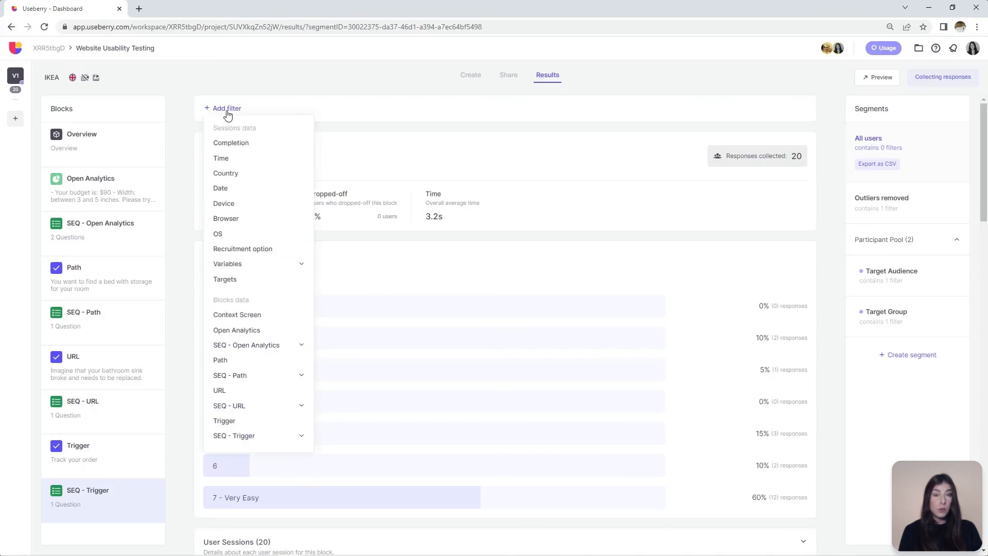
left_click(269, 437)
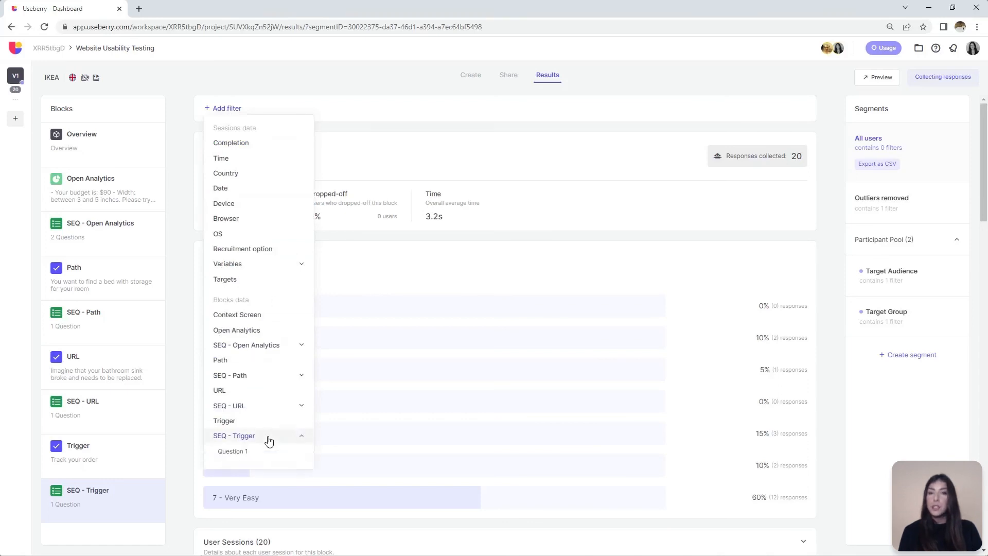
left_click(232, 451)
left_click(222, 183)
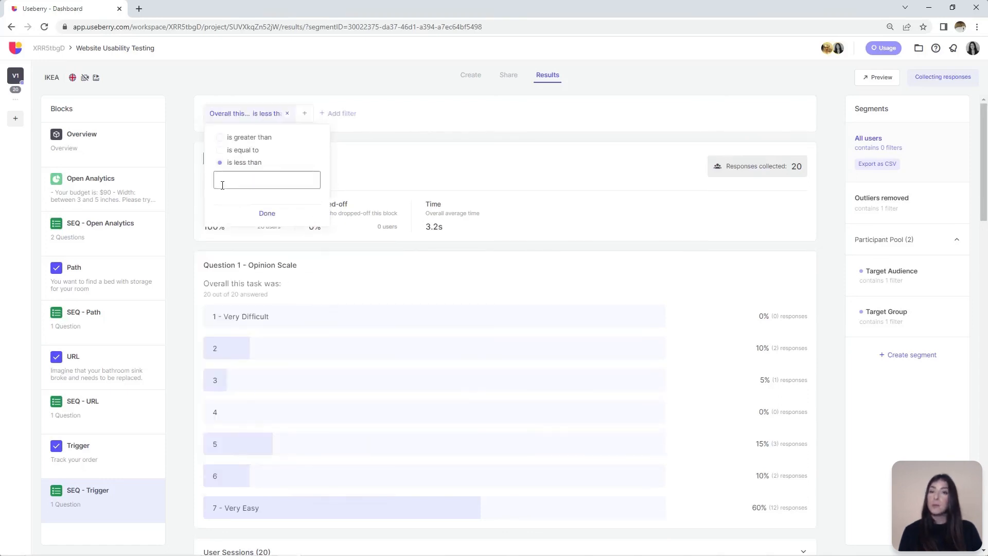
type("6")
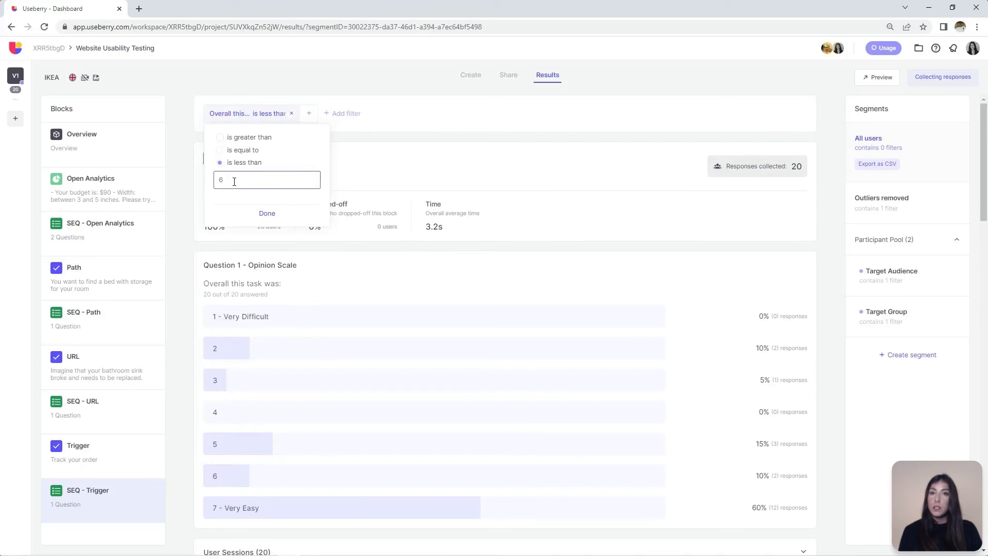
left_click(267, 213)
scroll(344, 353, "down", 8)
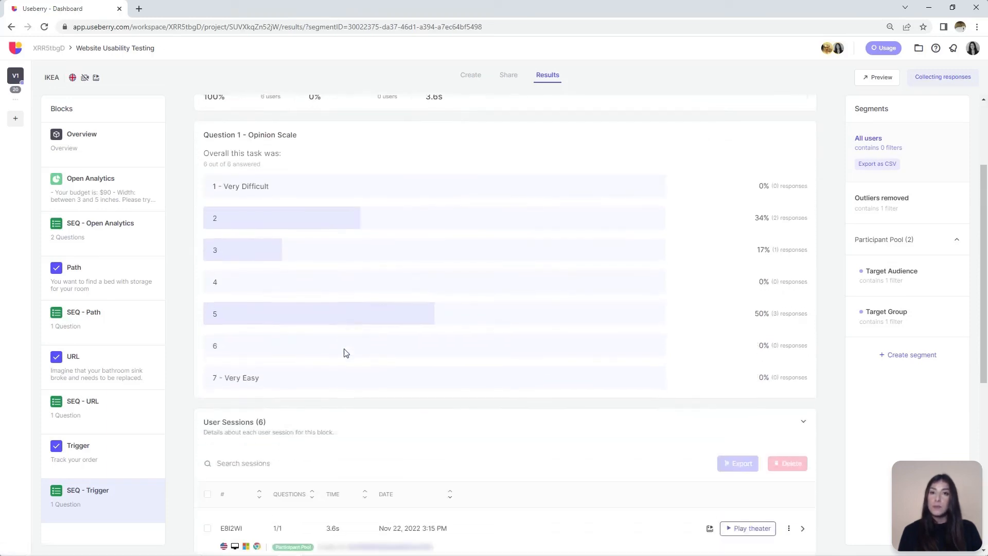
scroll(352, 355, "down", 1)
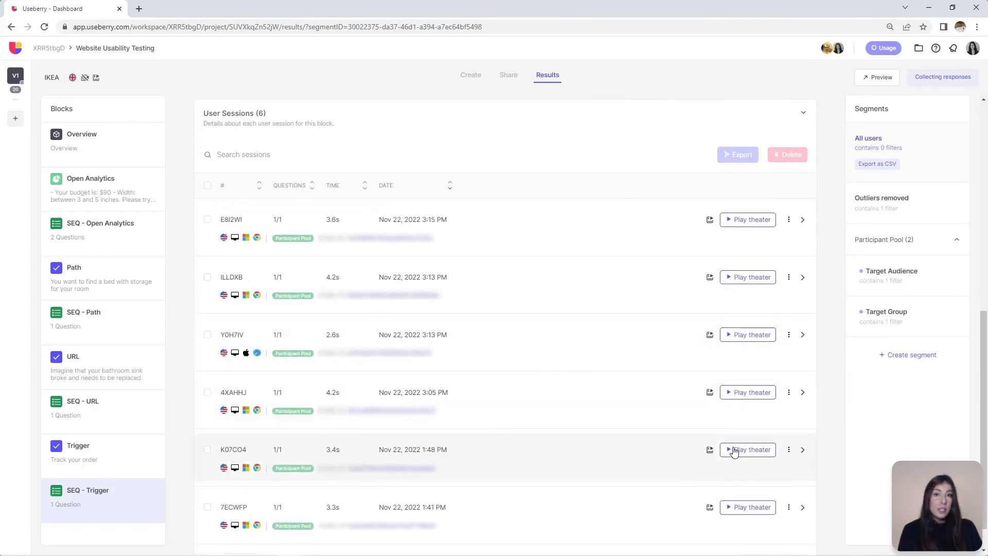
scroll(734, 451, "up", 8)
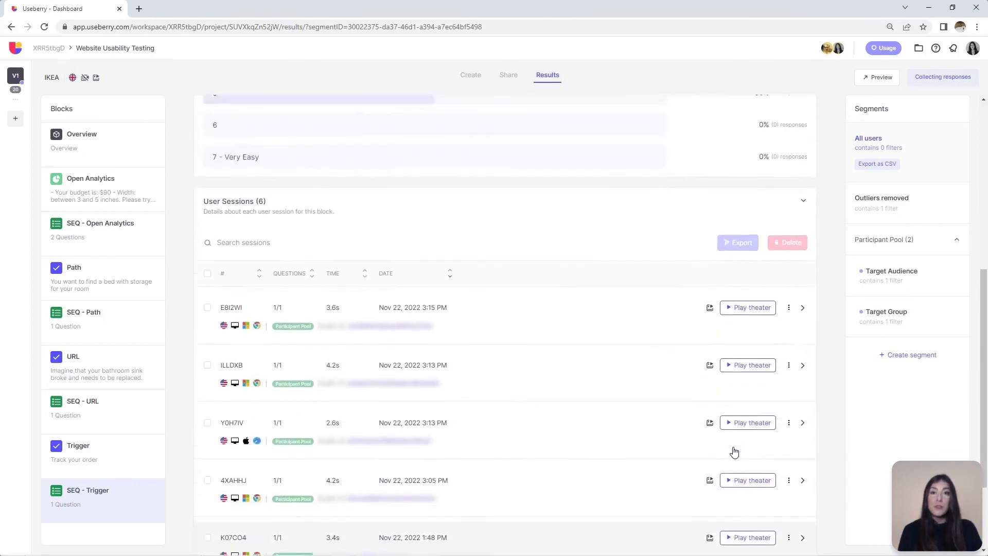
Return to the study overview and remove the filter for ratings less than 6
left_click(121, 158)
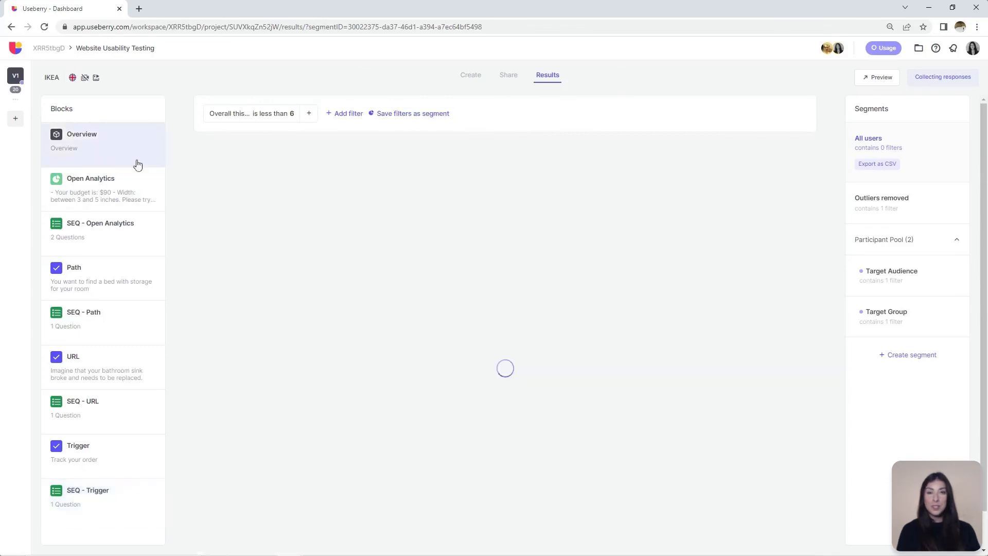
left_click(289, 114)
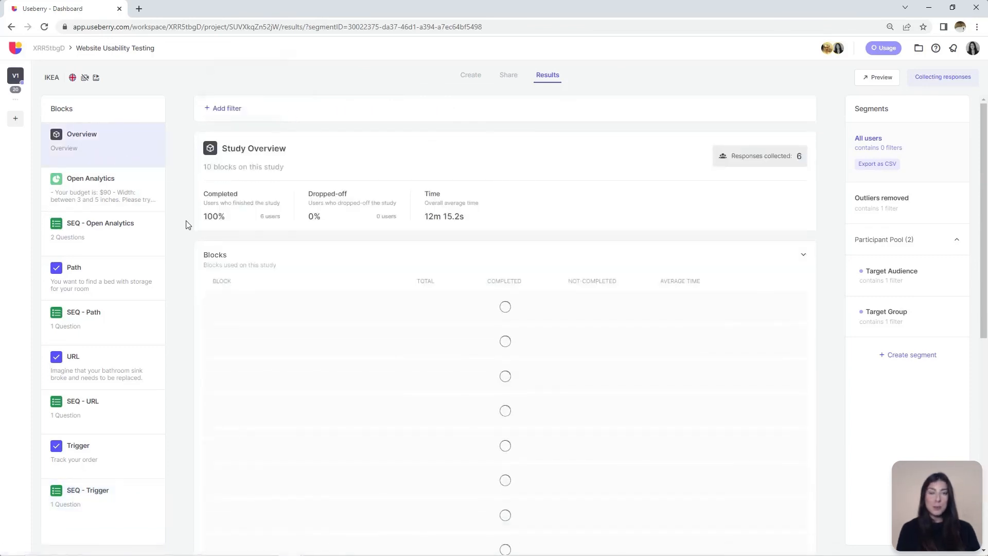